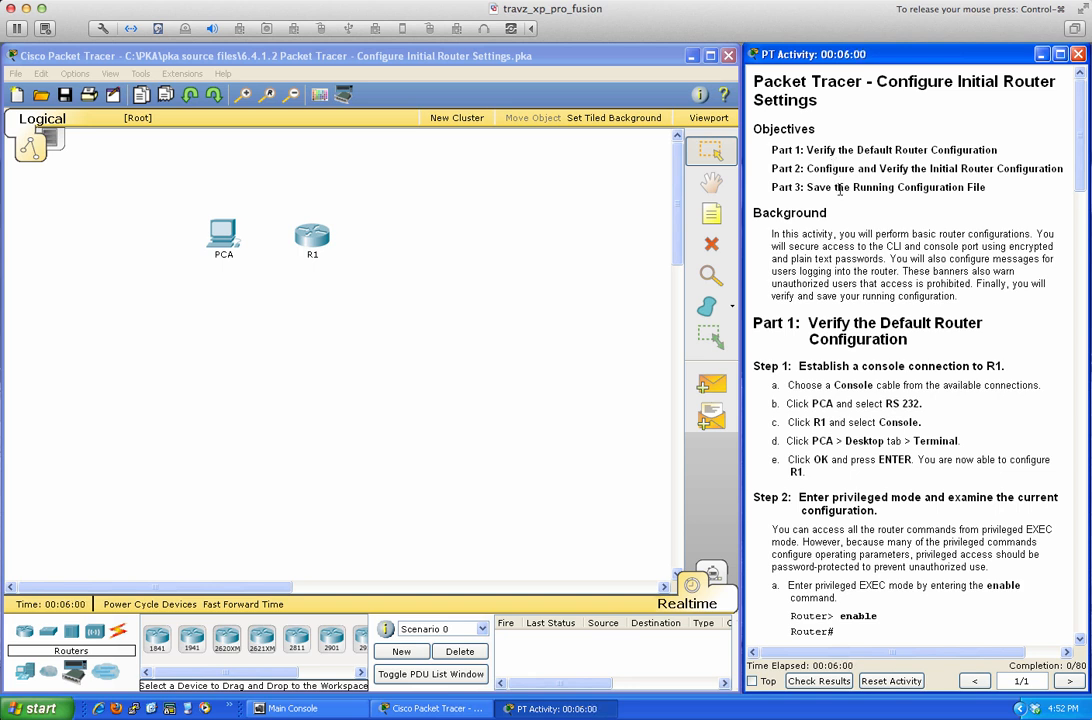
Run a console cable from PCA's RS 232 port to R1's Console port, then open PCA.
scroll(842, 323, down, 3)
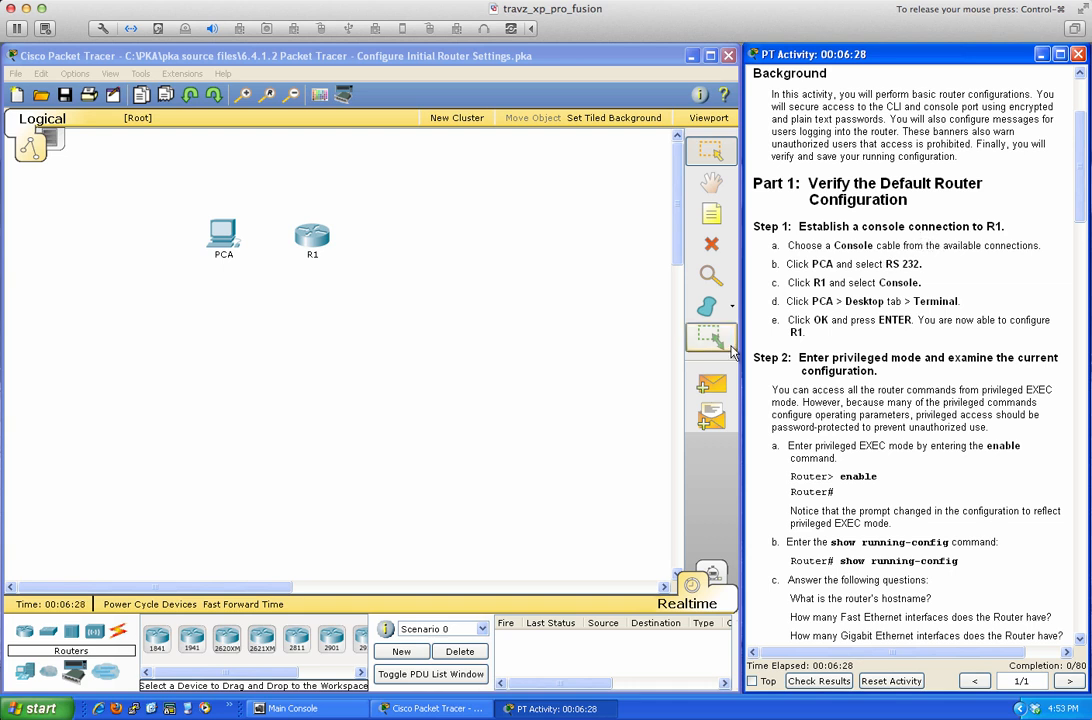
click(118, 632)
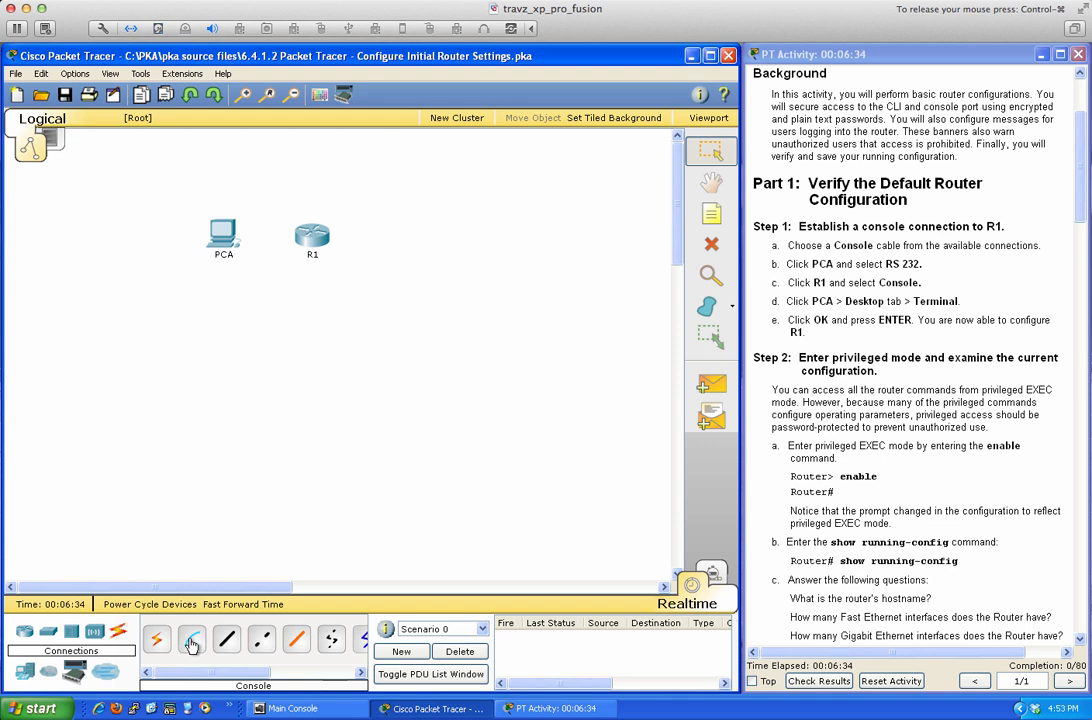
click(192, 645)
click(222, 235)
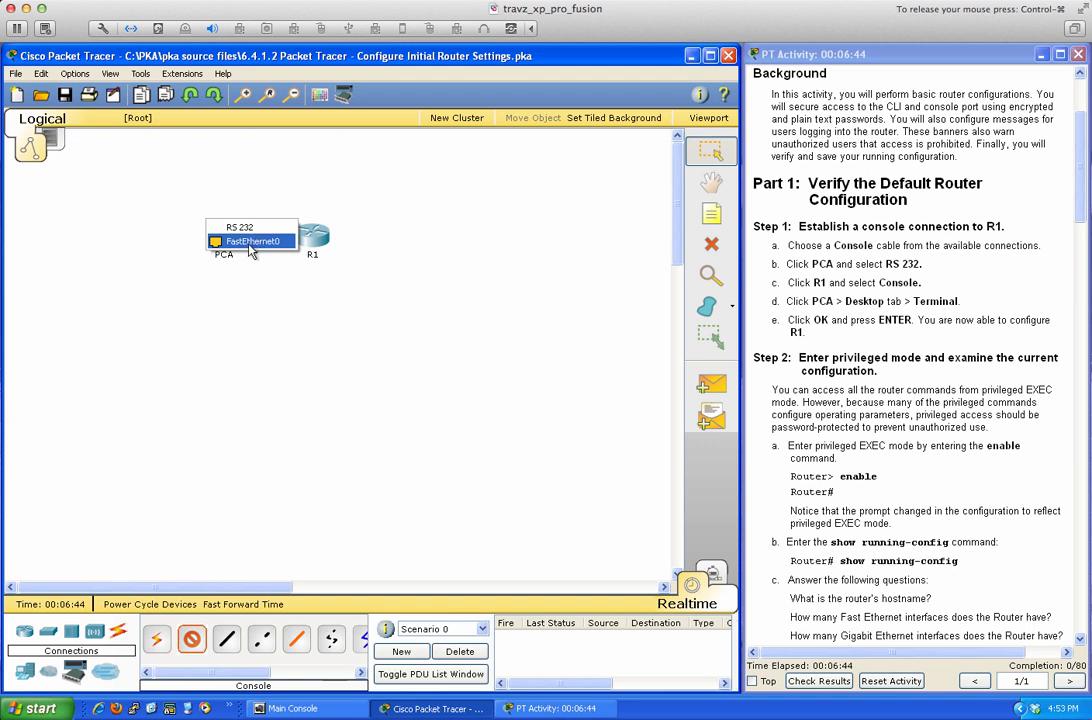
click(240, 228)
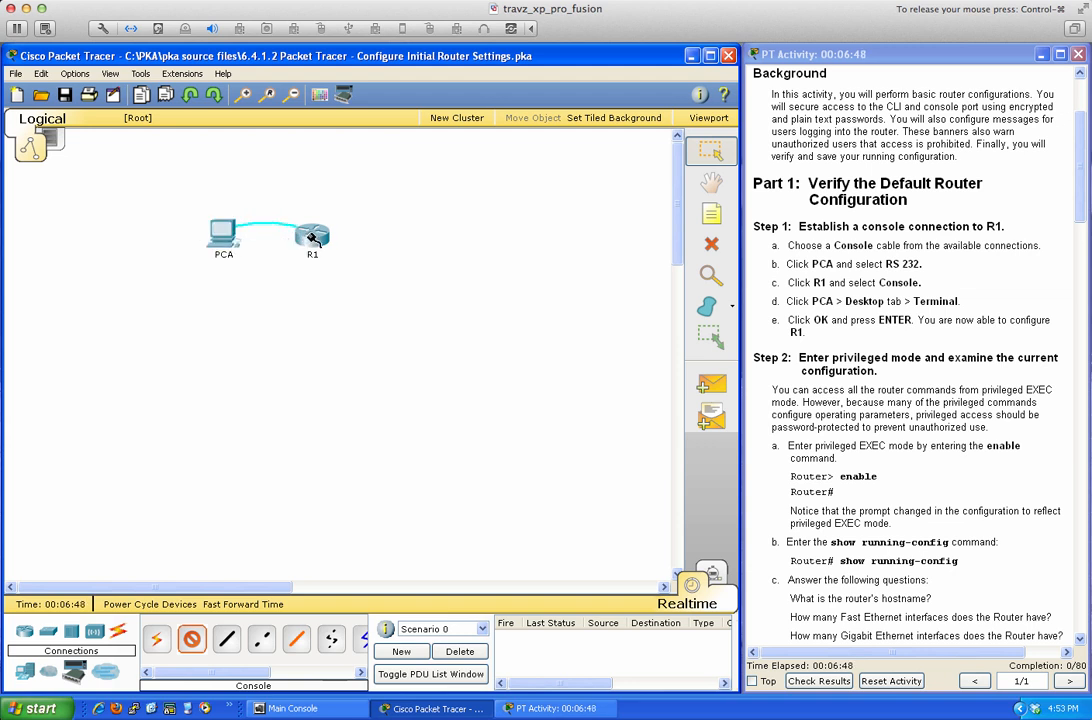
click(311, 235)
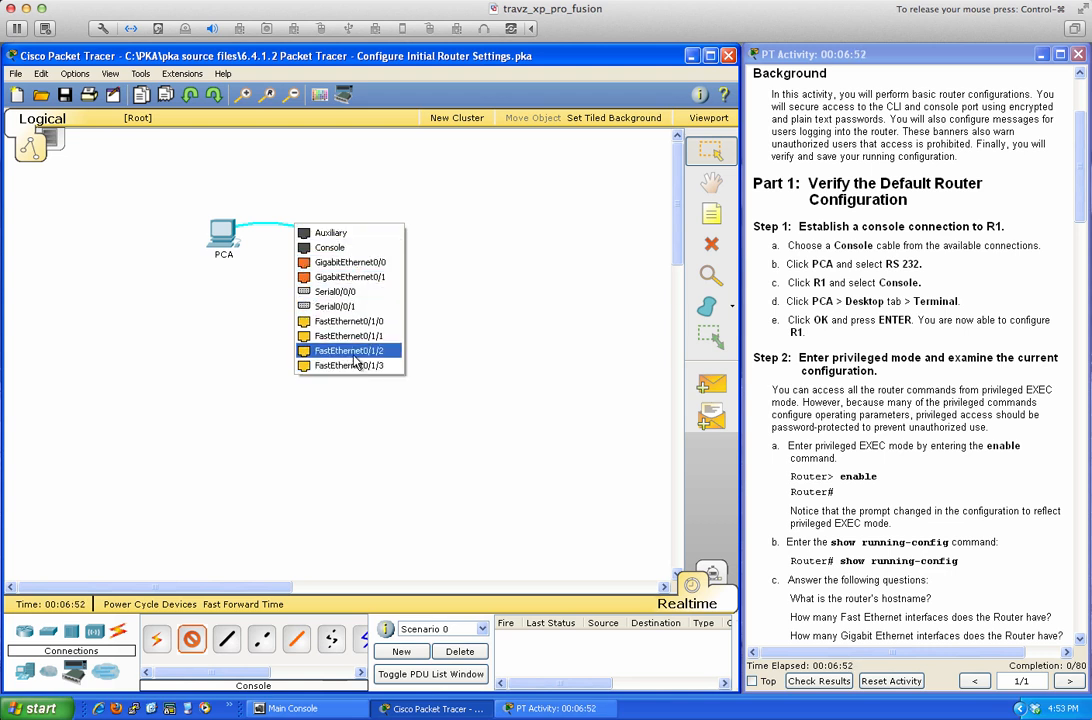
click(334, 248)
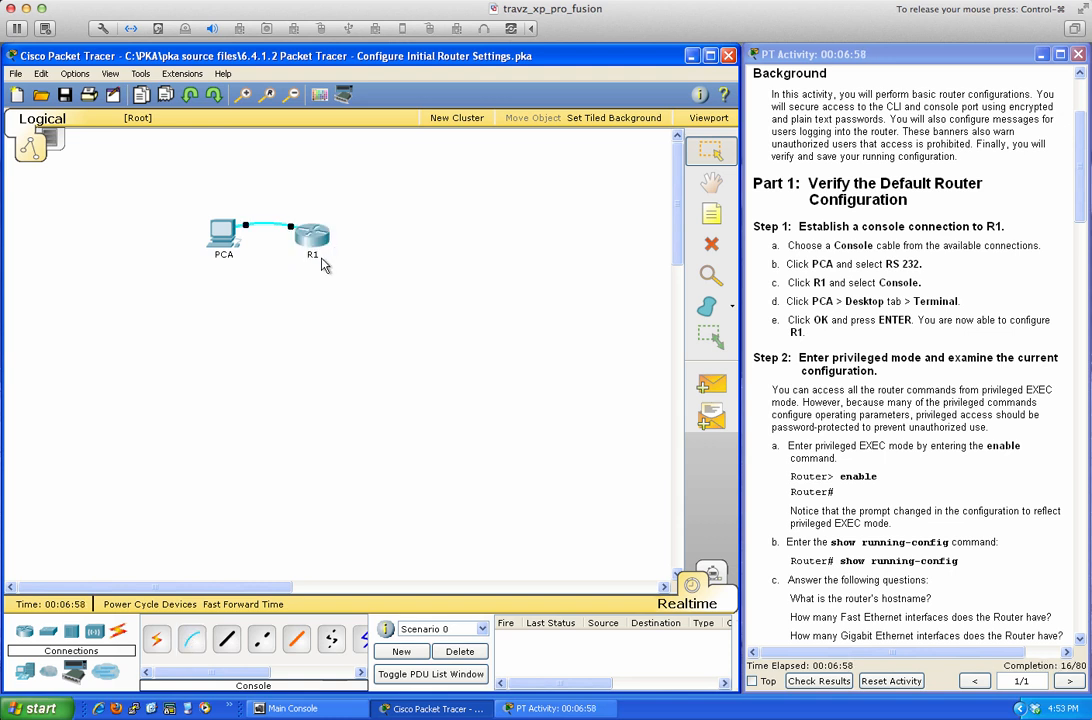
click(226, 238)
Start PCA's Terminal with the default 9600 baud settings and wake R1's console.
click(427, 213)
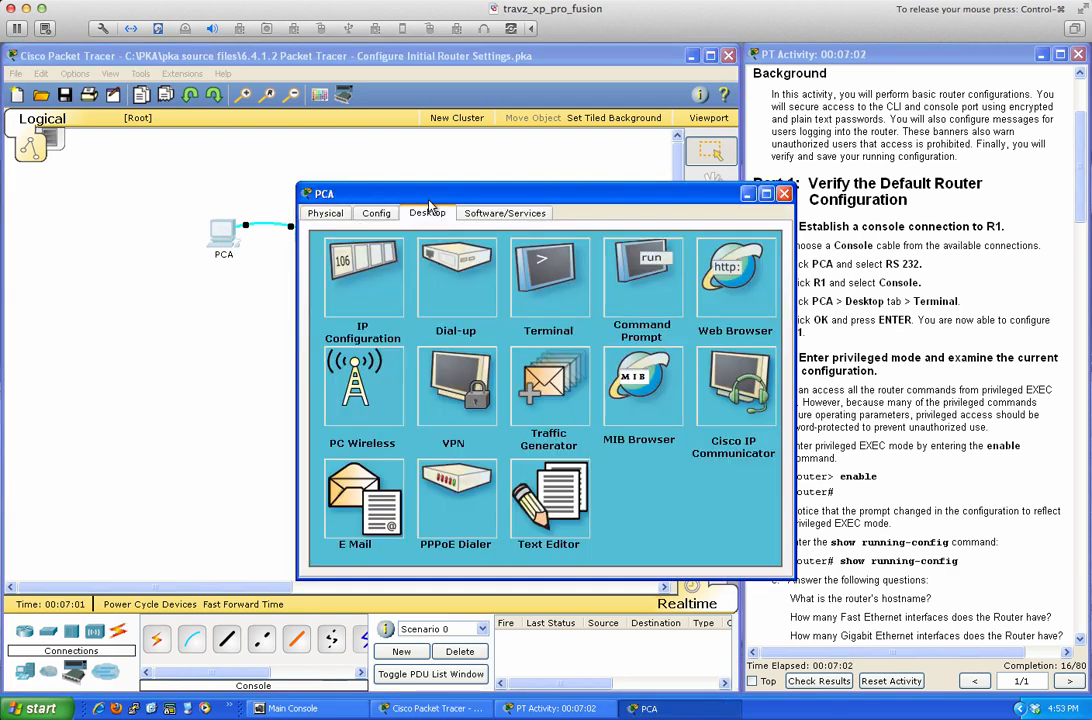
click(528, 268)
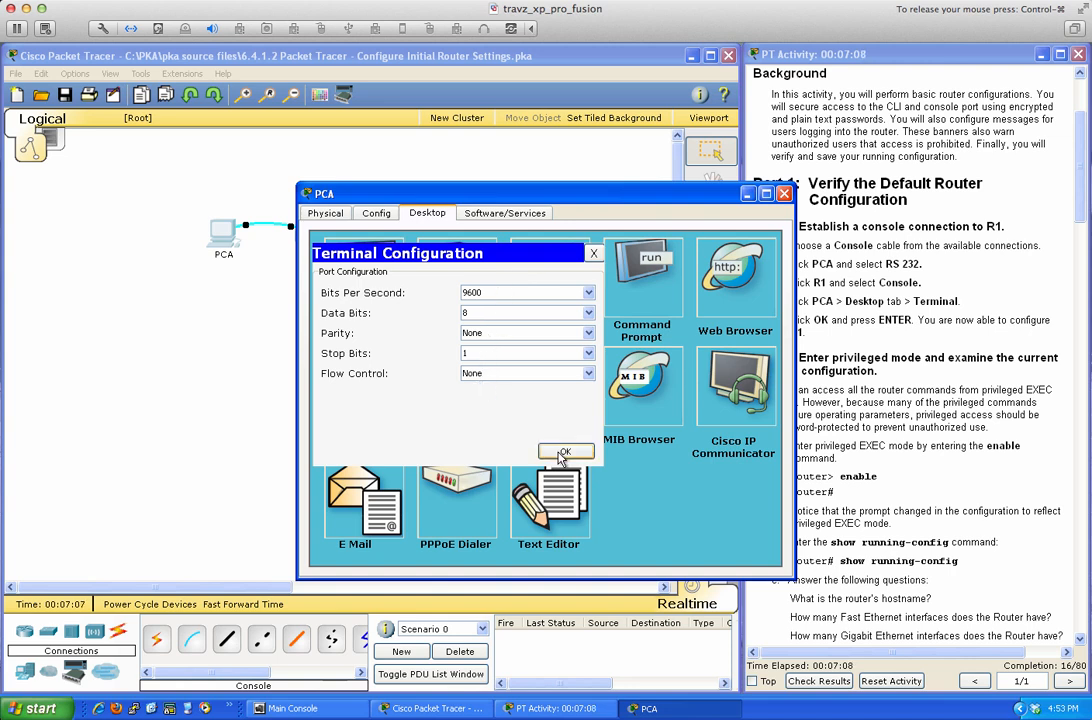
key(Return)
drag(595, 193, 408, 281)
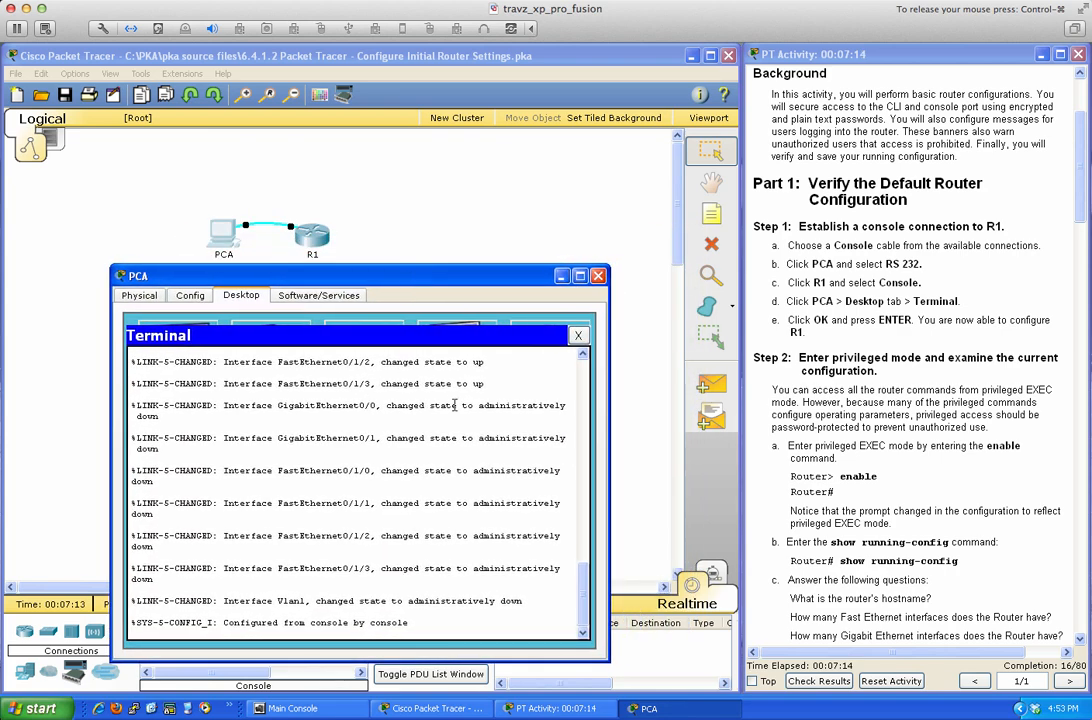
key(Return)
key(Return)
key(Return)
key(Return)
key(Return)
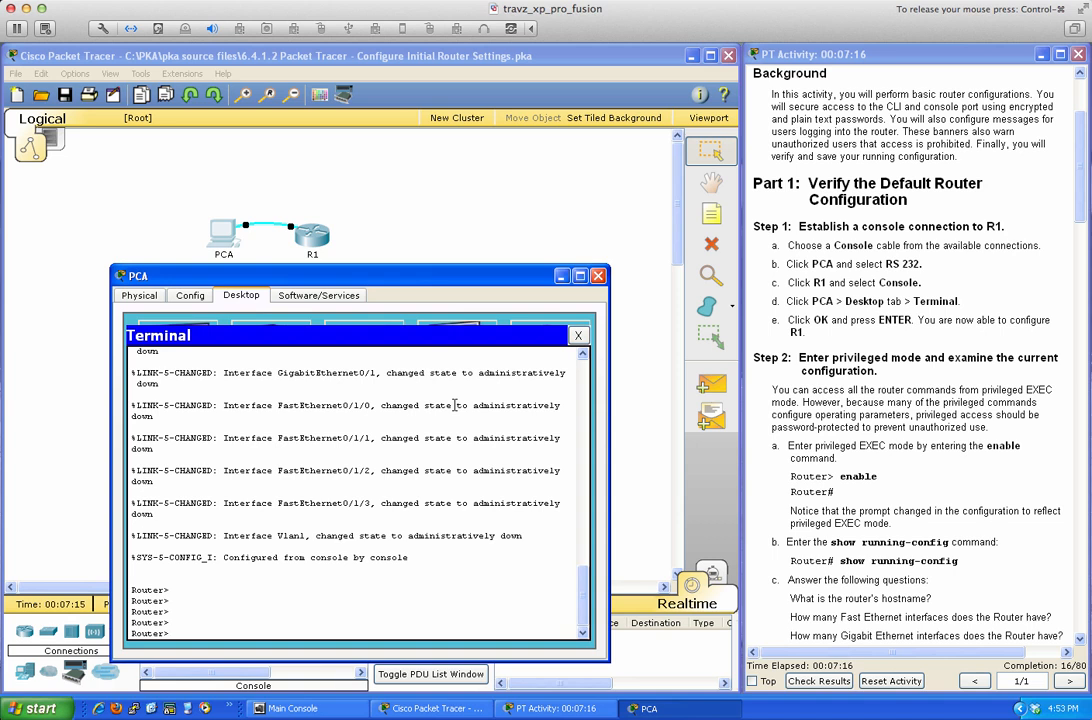
Scroll the activity instructions, then enter privileged EXEC mode on R1 with enable.
click(946, 396)
scroll(946, 396, down, 6)
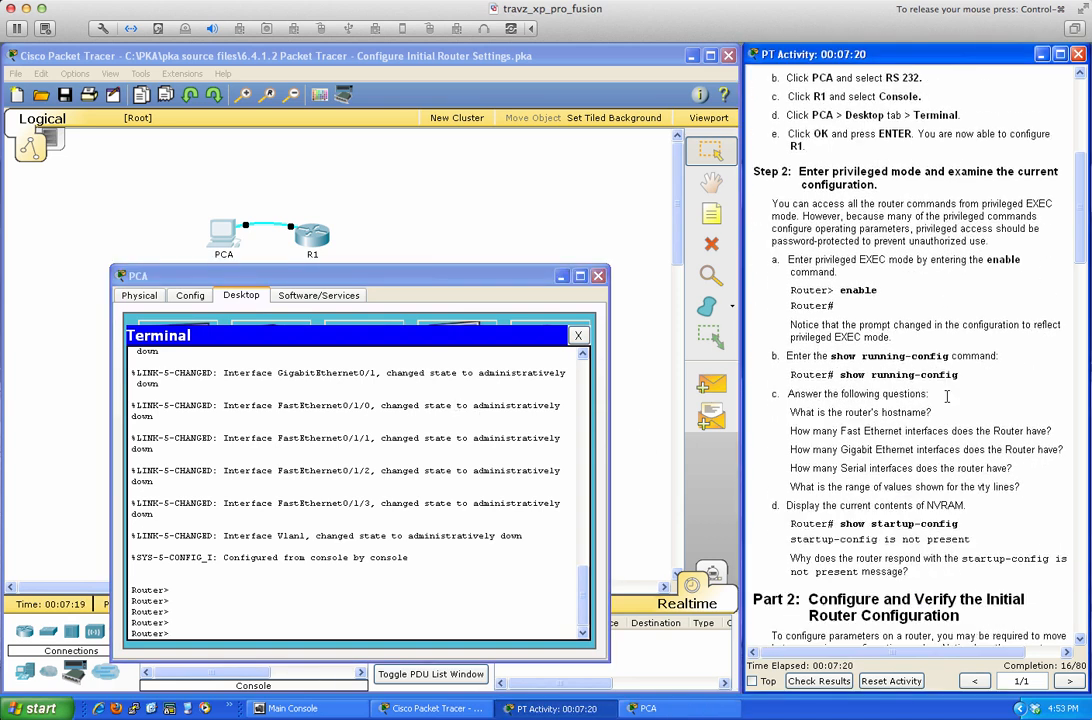
scroll(946, 396, down, 1)
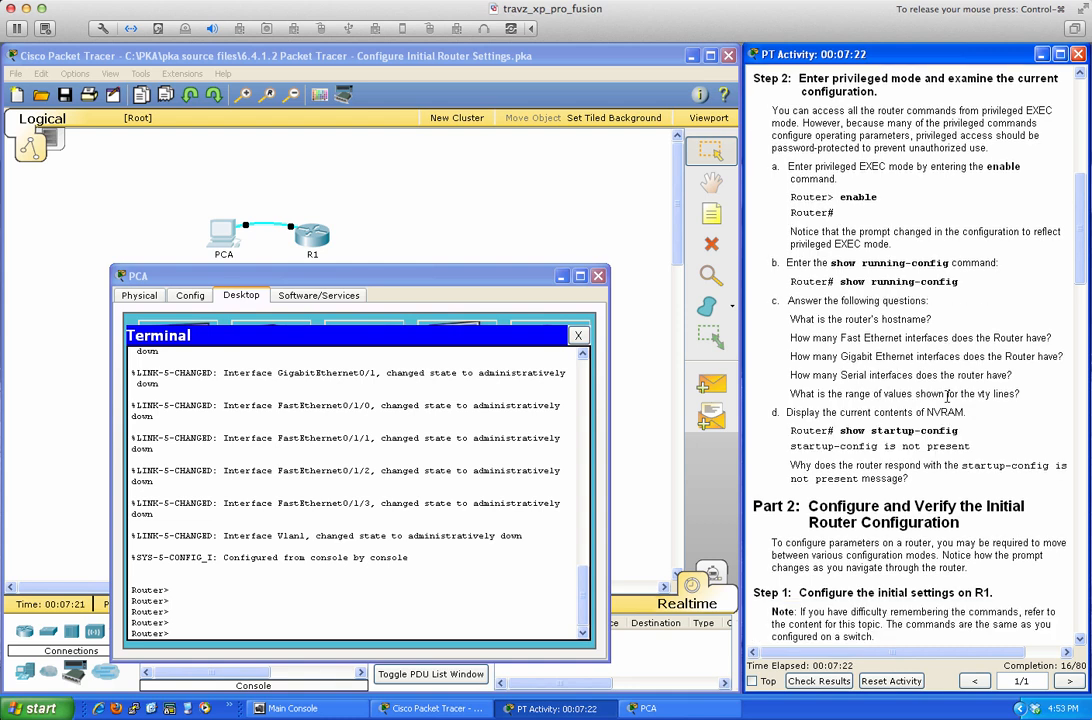
click(460, 388)
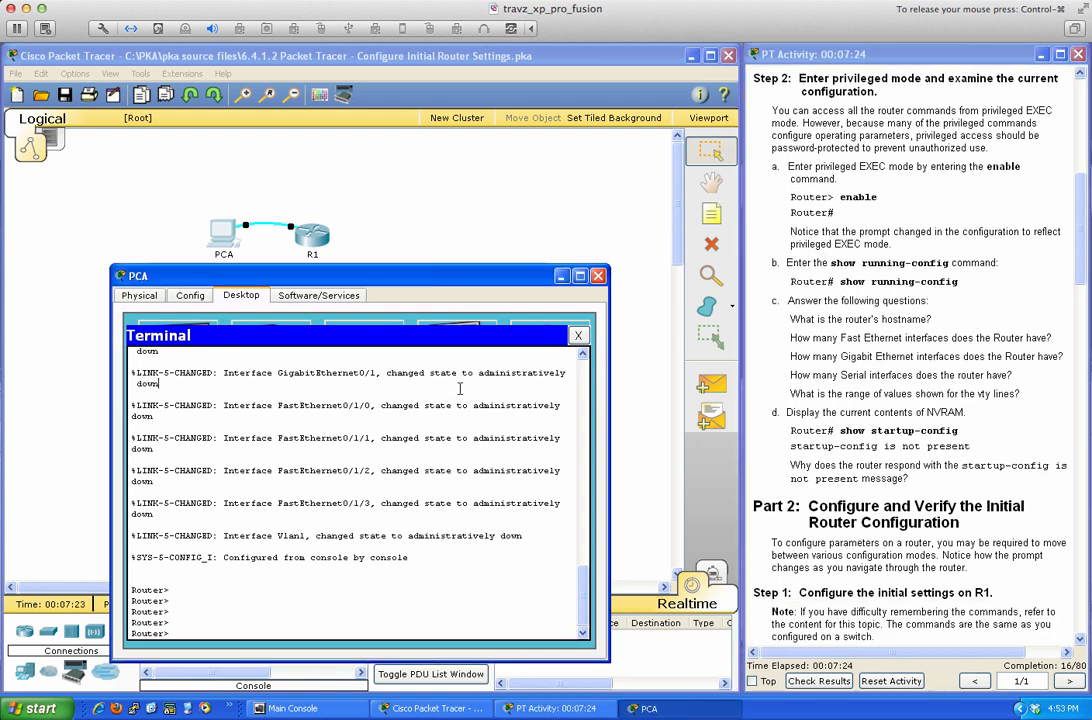
text(ena)
key(BackSpace)
key(Return)
key(Return)
key(Return)
key(Return)
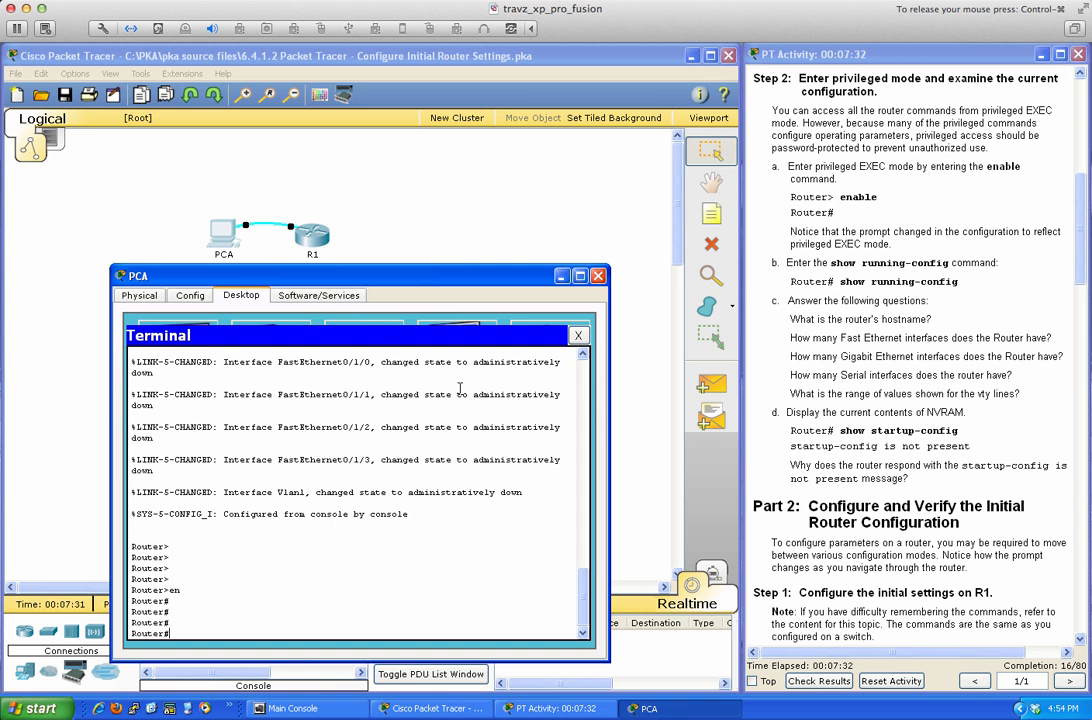
Display R1's running configuration with sh run.
text(show run)
key(Tab)
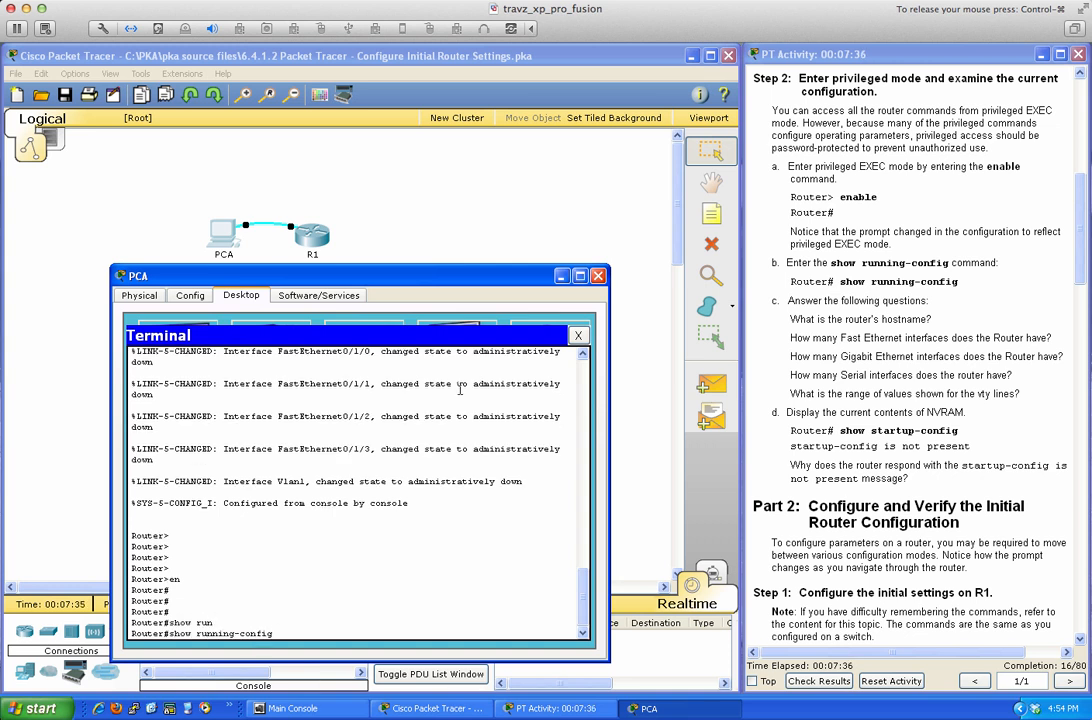
key(BackSpace)
key(BackSpace)
key(BackSpace)
key(BackSpace)
key(BackSpace)
key(BackSpace)
key(BackSpace)
key(BackSpace)
key(BackSpace)
key(BackSpace)
key(BackSpace)
key(BackSpace)
key(BackSpace)
key(BackSpace)
key(BackSpace)
key(BackSpace)
key(BackSpace)
text(run)
key(Return)
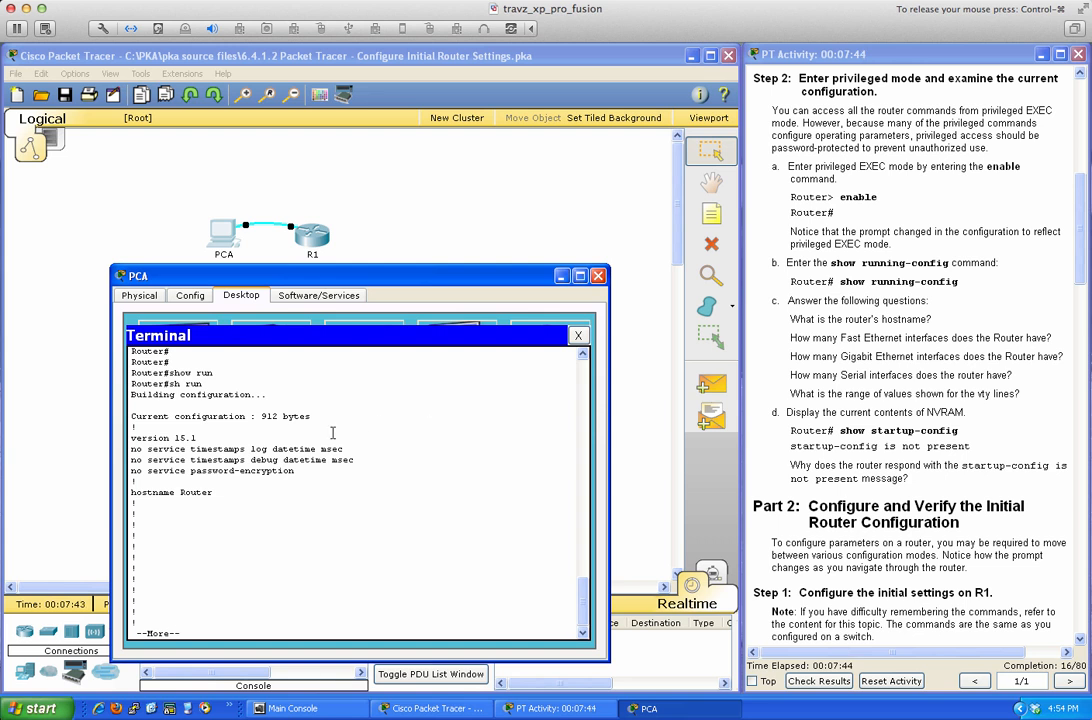
Page through the config to Serial0/0/0, then quit and rerun sh run.
drag(166, 438, 197, 438)
click(384, 440)
key(Return)
key(Return)
key(Return)
key(Return)
key(Return)
key(Return)
key(Return)
key(Return)
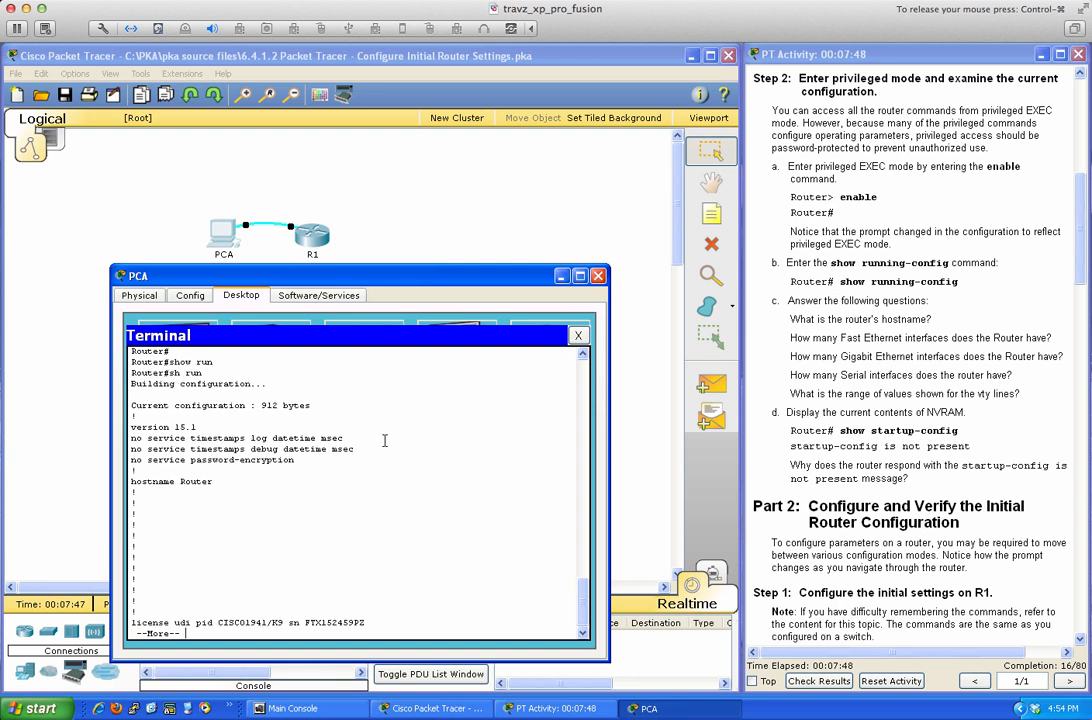
key(Return)
key(Return)
key(Return)
key(Return)
key(Return)
key(Return)
key(Return)
key(Return)
key(Return)
key(Return)
key(Return)
key(Return)
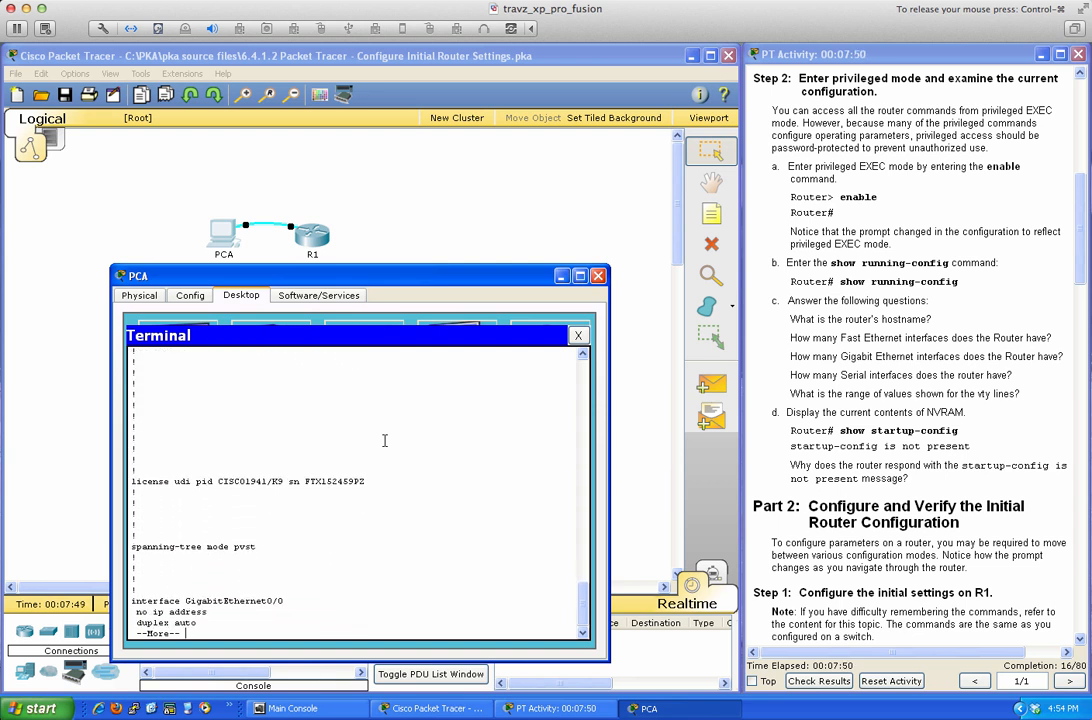
key(Return)
key(Return)
key(Return)
key(Return)
key(Return)
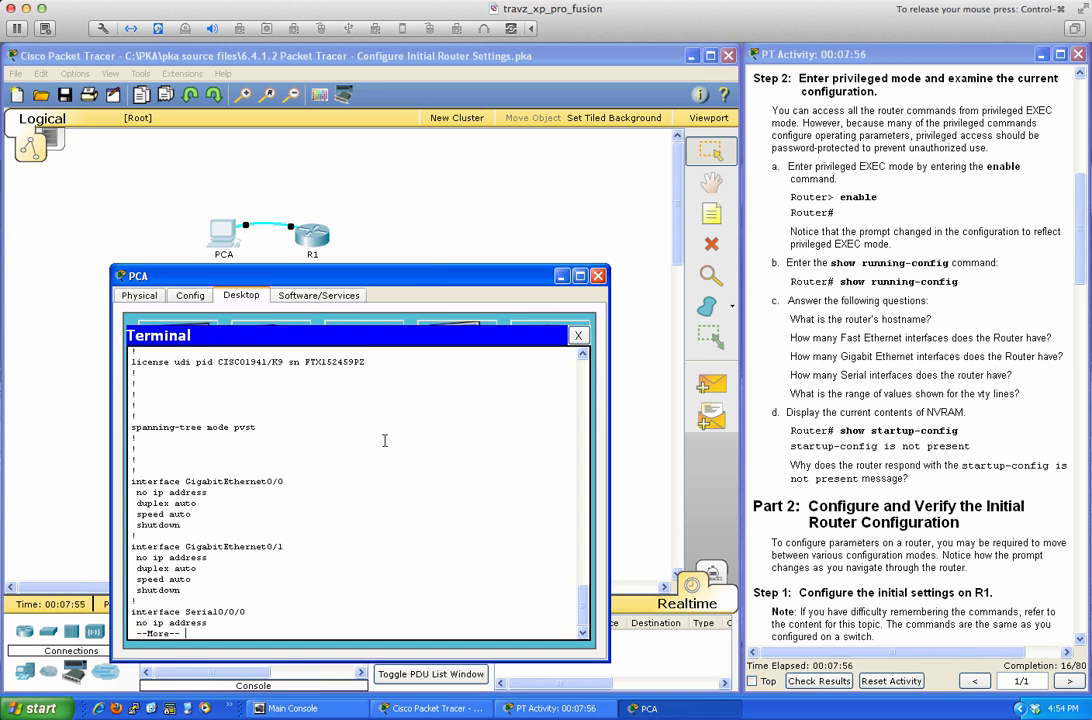
text(qsh run)
key(Return)
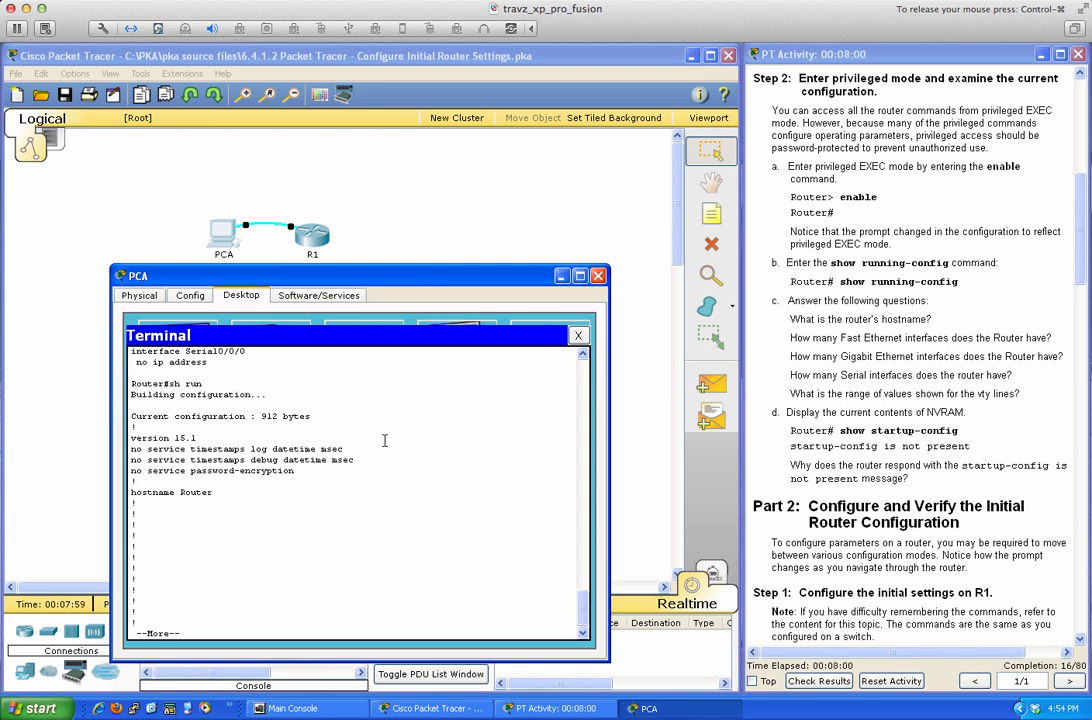
Page through the full listing from hostname Router through Vlan1 and the vty lines to end.
double_click(180, 492)
click(261, 490)
key(space)
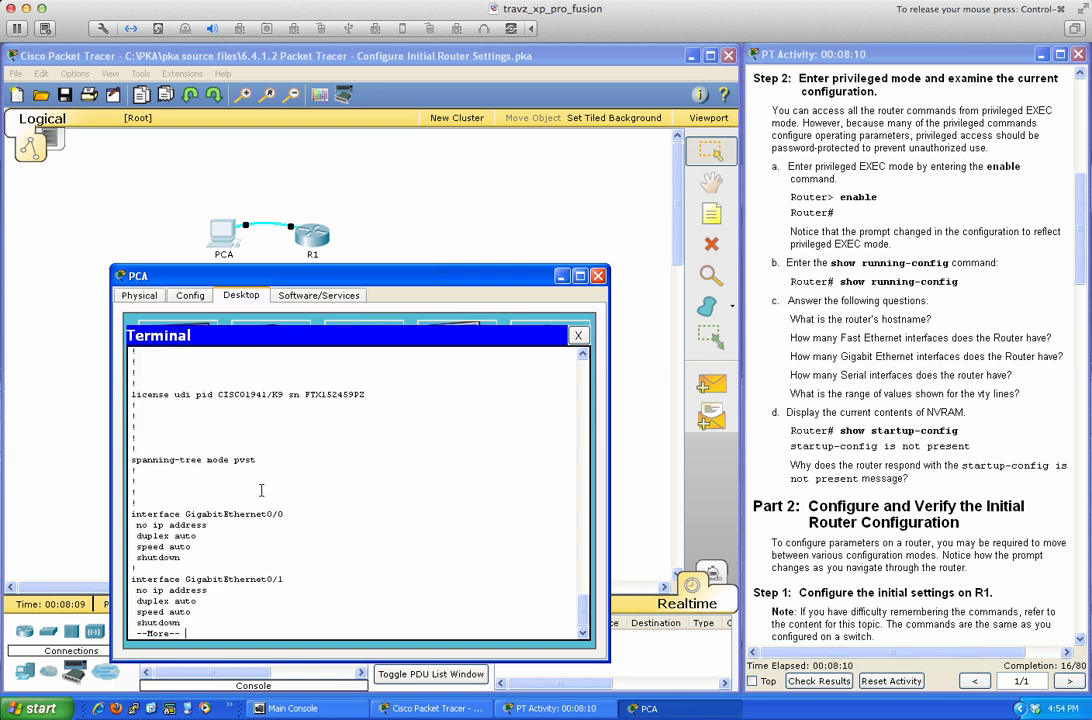
key(Return)
key(Return)
key(Return)
key(Return)
key(Return)
key(Return)
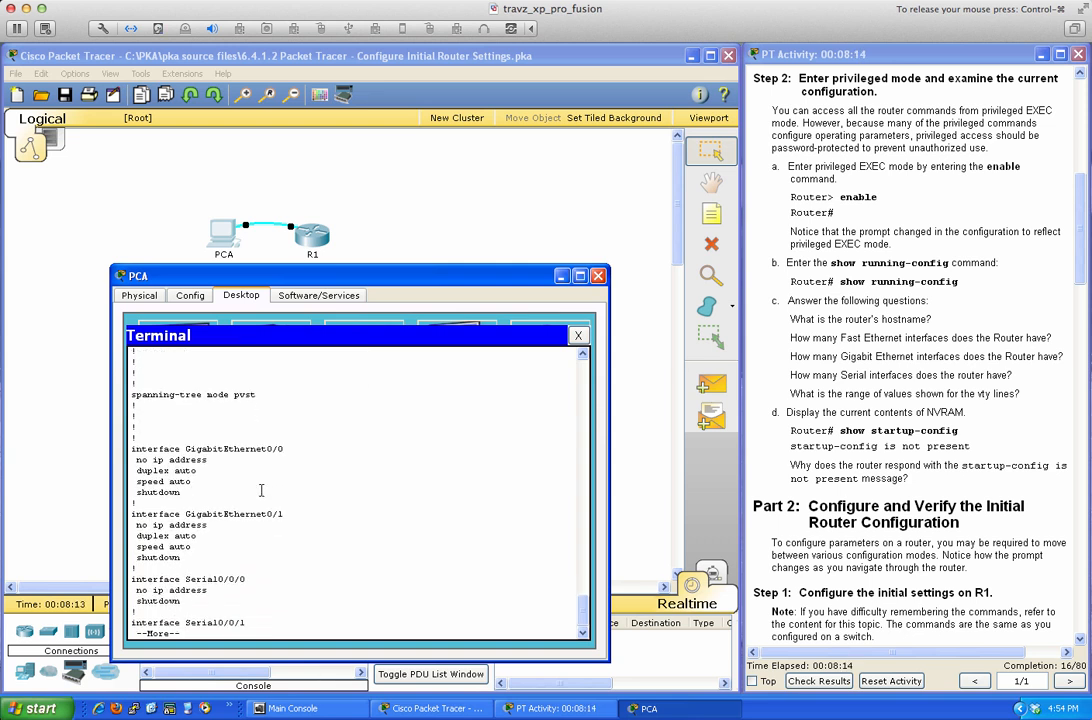
key(Return)
key(Return)
key(Return)
key(Return)
key(Return)
key(Return)
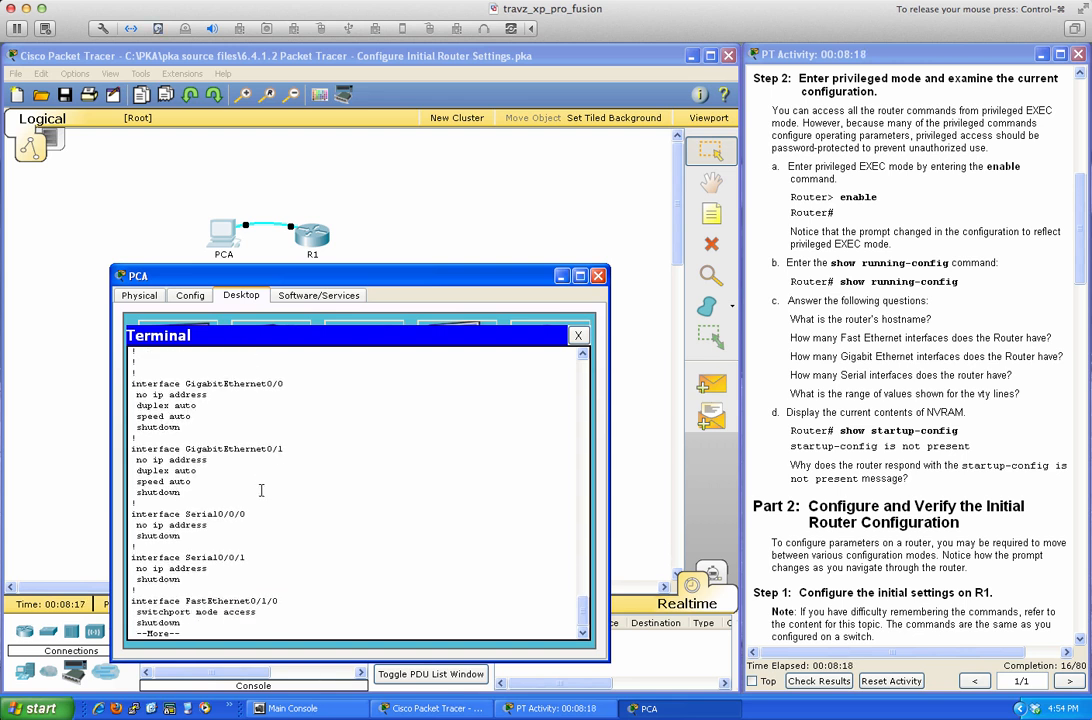
key(Return)
key(Return)
key(Return)
key(Return)
key(Return)
key(Return)
key(Return)
key(Return)
key(Return)
key(Return)
key(Return)
key(Return)
key(Return)
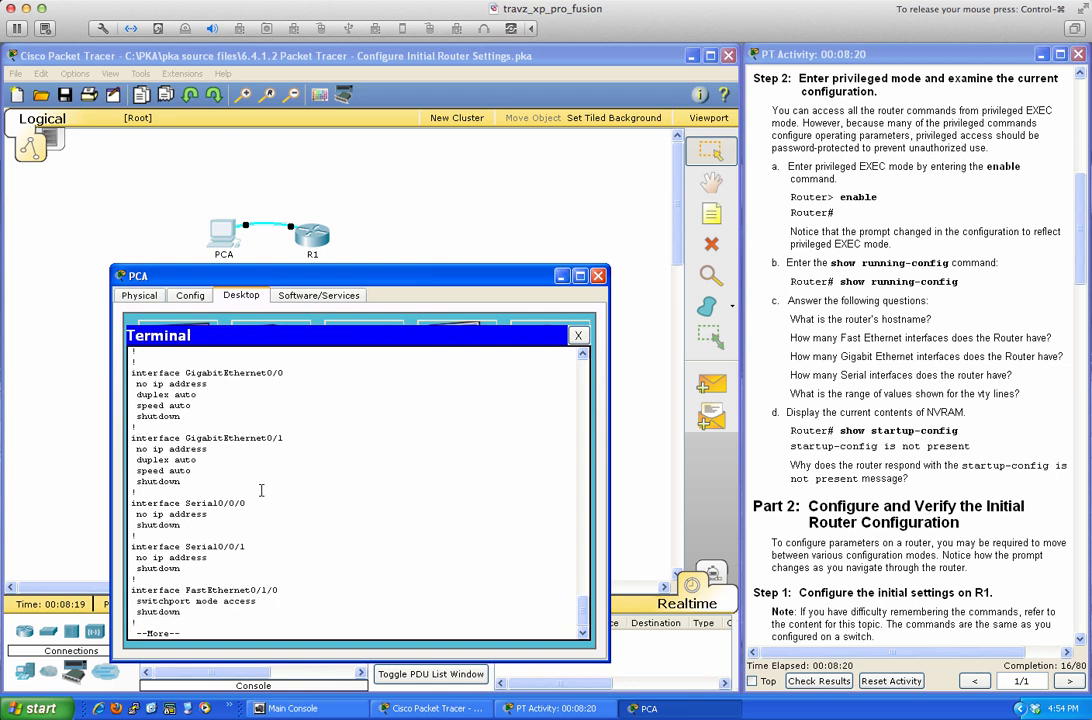
key(Return)
key(Return)
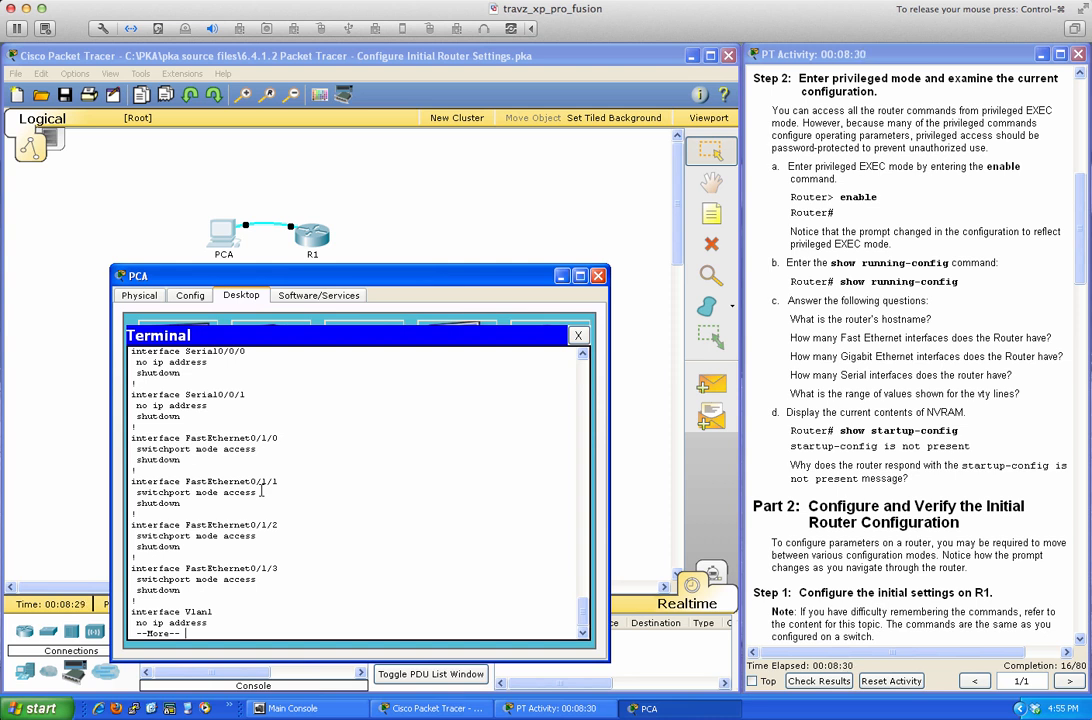
key(space)
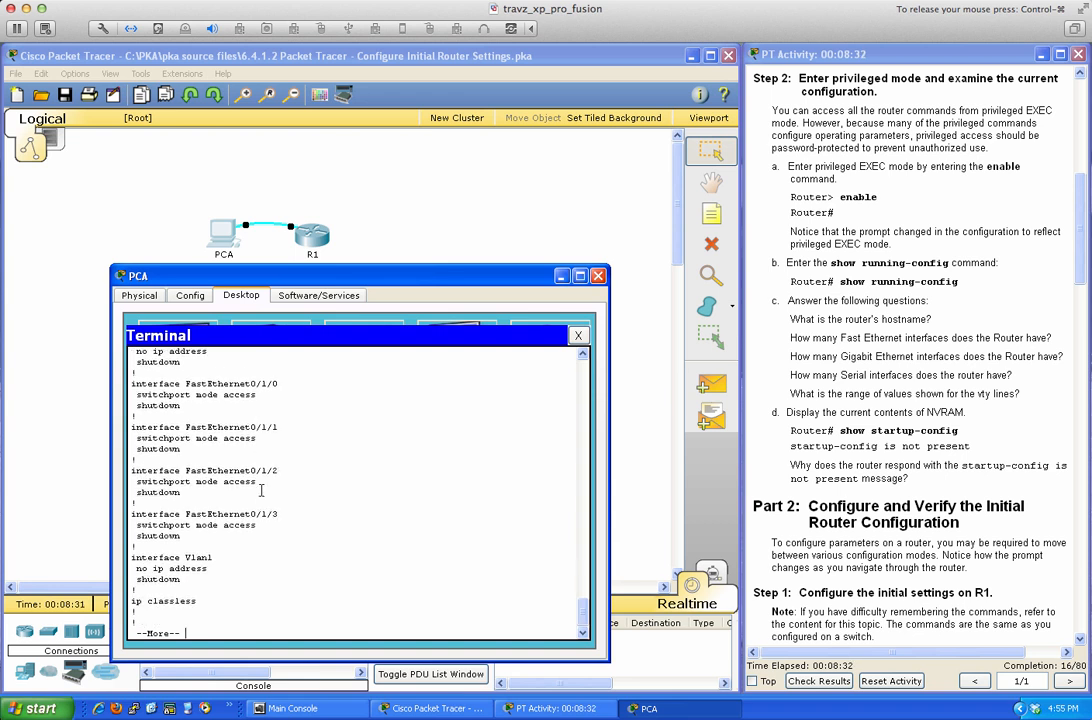
key(space)
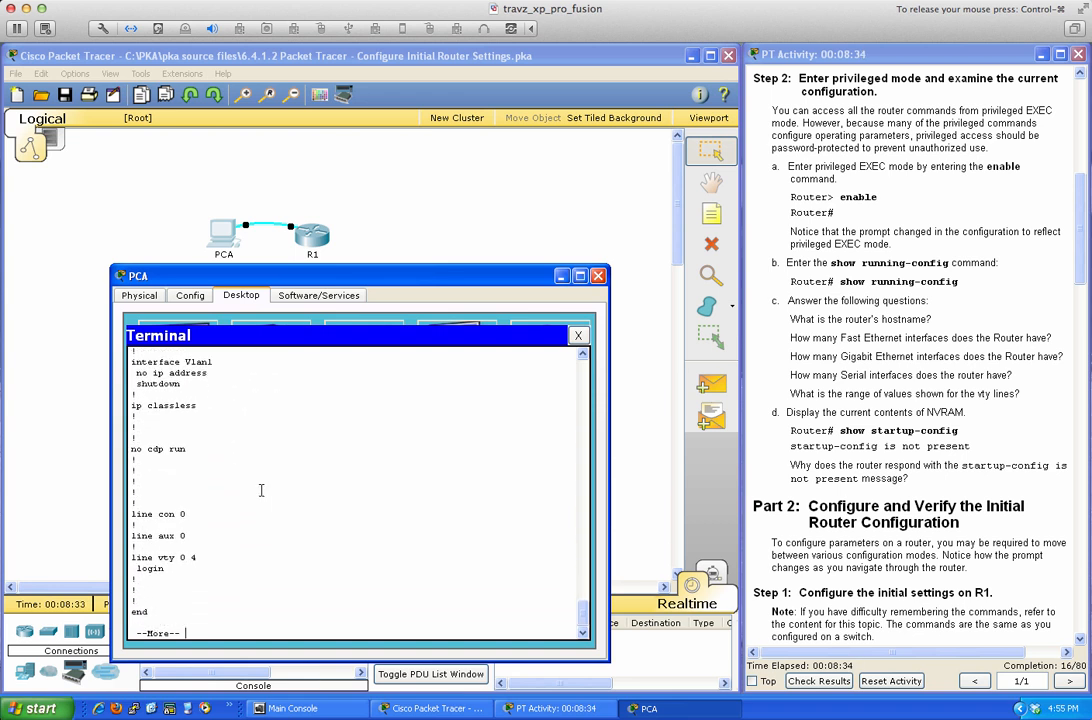
key(Return)
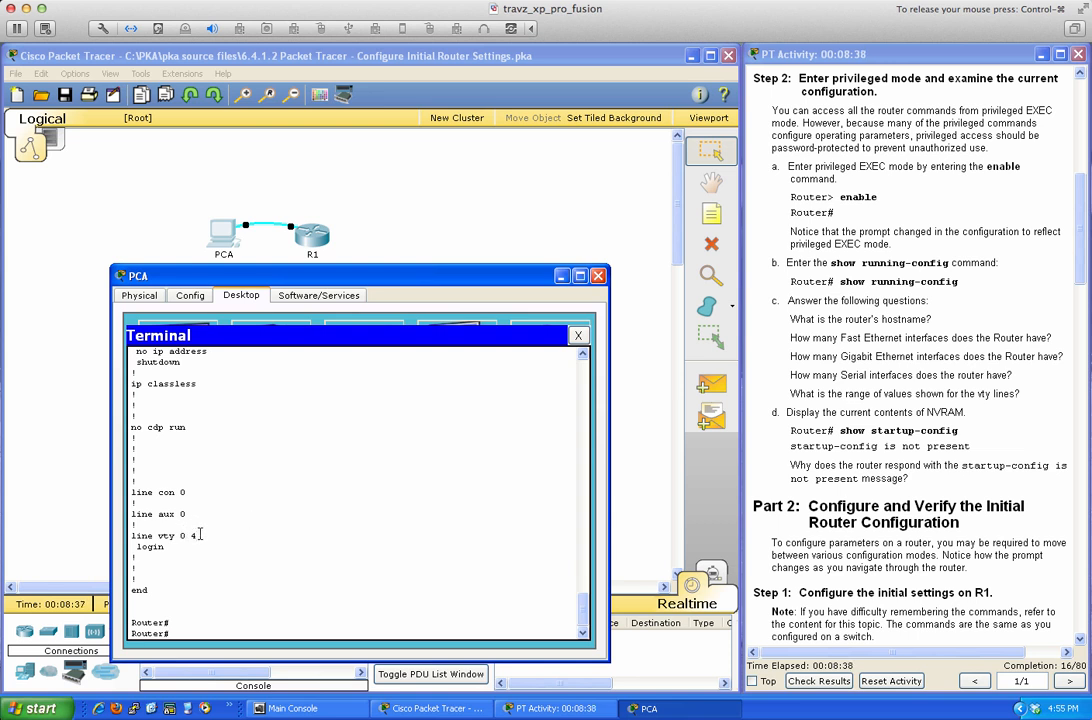
Highlight the line vty 0 4 entry and the instructions' questions about the router's interfaces.
triple_click(168, 538)
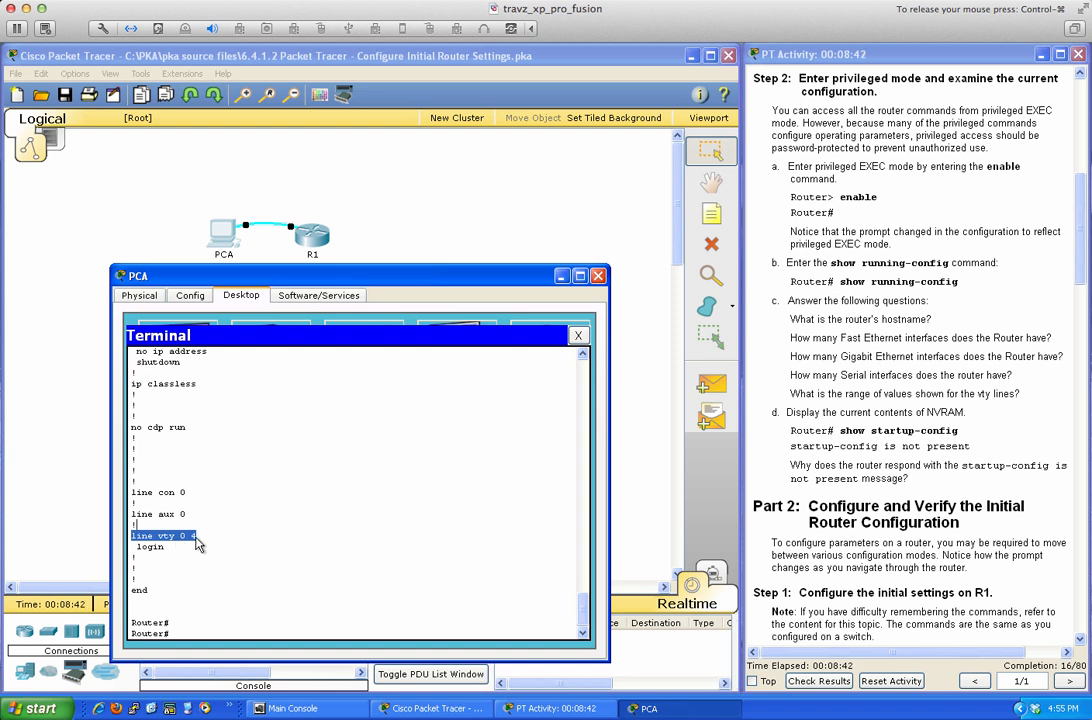
click(196, 541)
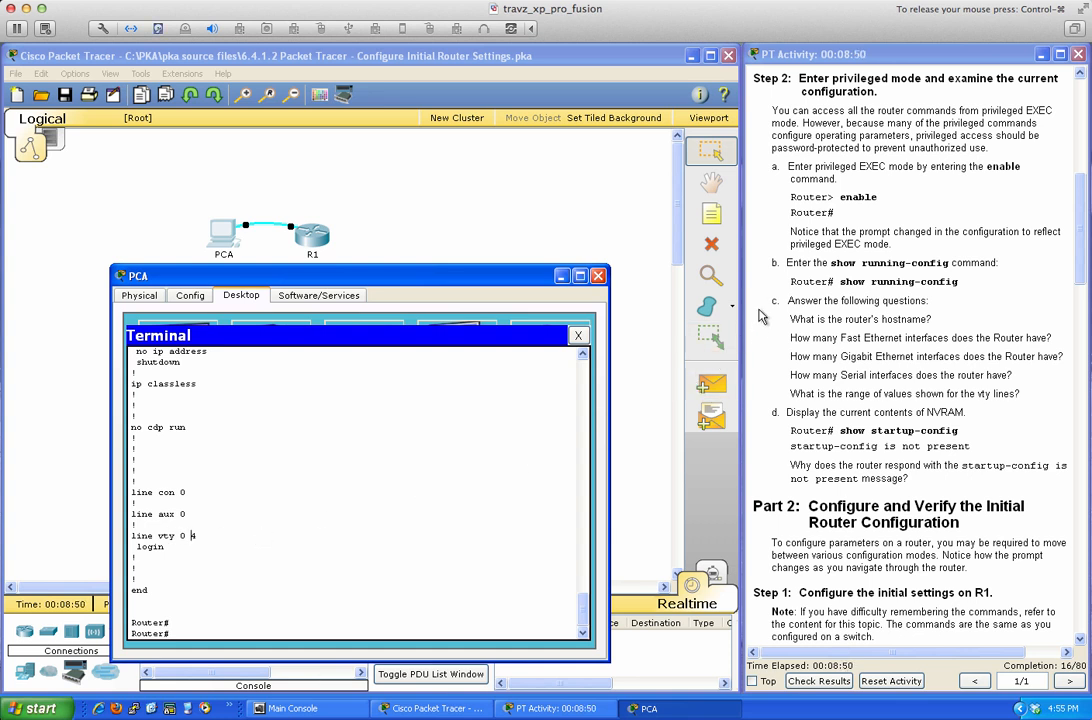
drag(775, 300, 978, 403)
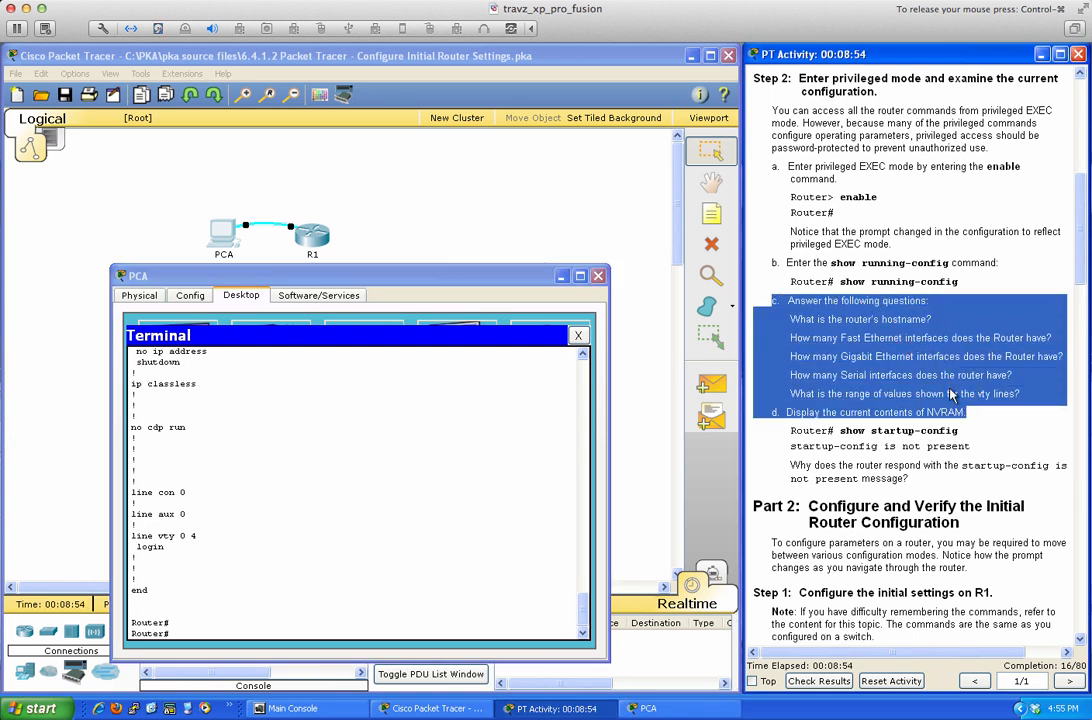
click(955, 396)
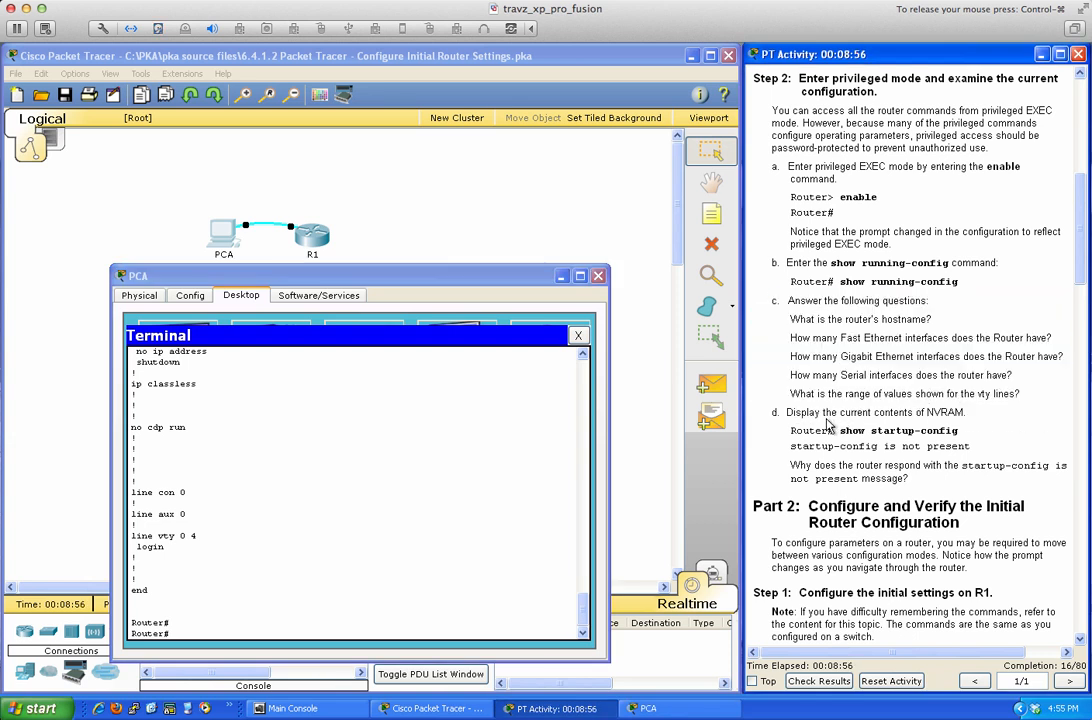
Enter 'sh star' in PCA's terminal, completed to show startup-config.
click(506, 416)
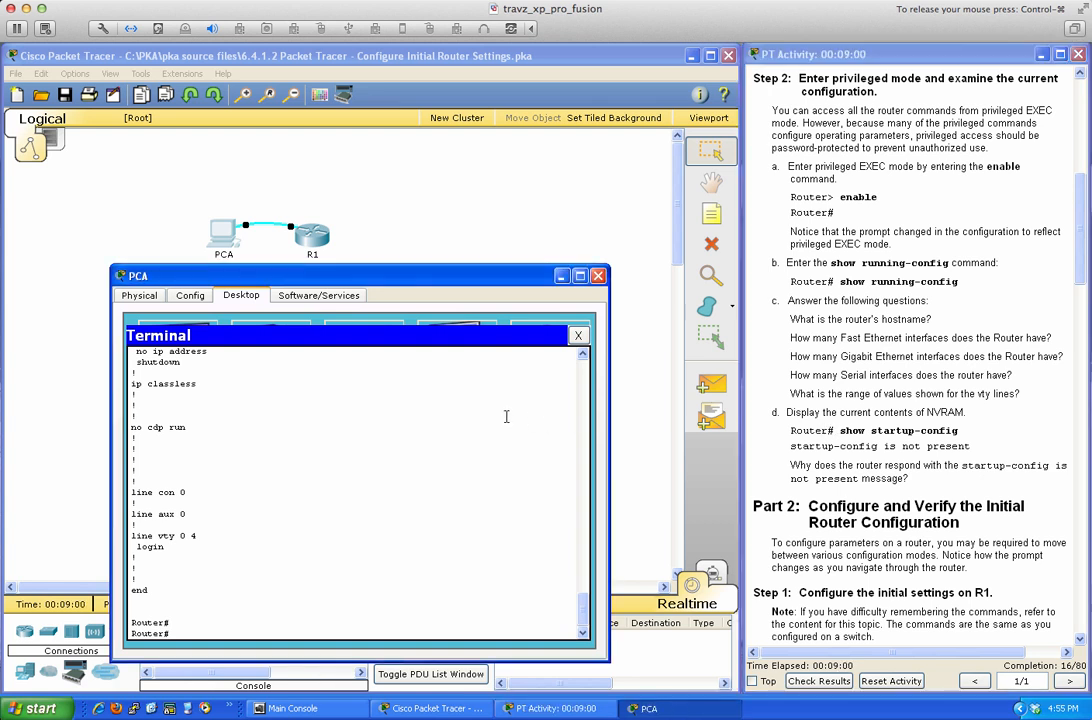
key(Return)
key(Return)
key(Return)
key(Return)
key(Return)
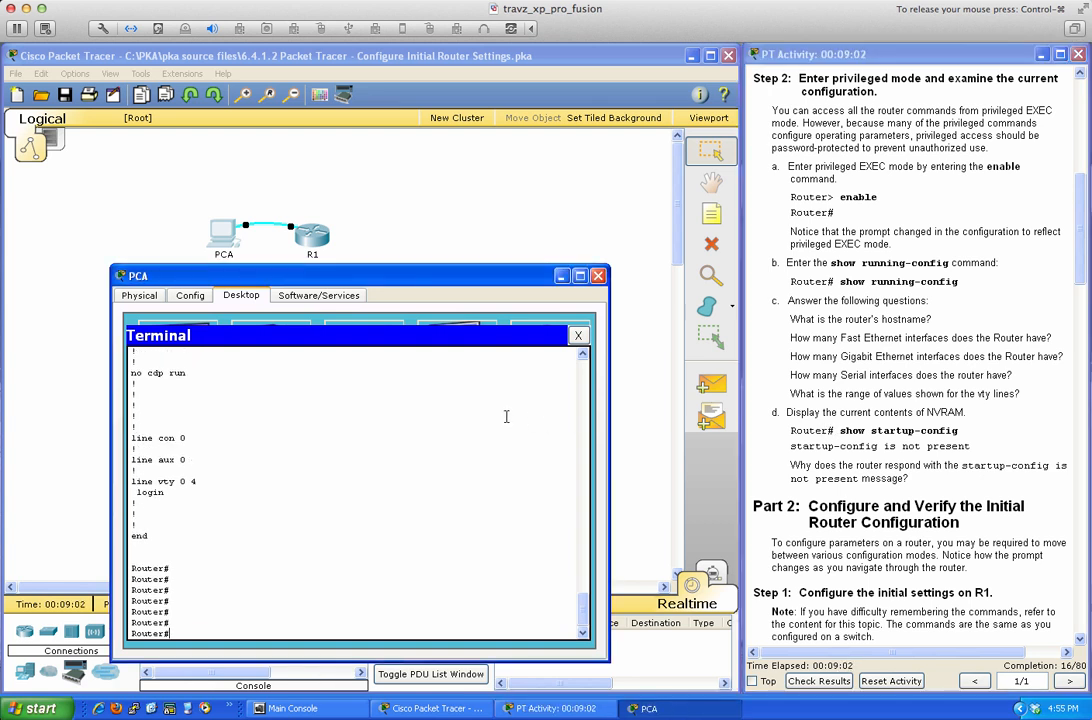
text(sh star)
key(Tab)
Run show startup-config and see that startup-config is not present.
key(Return)
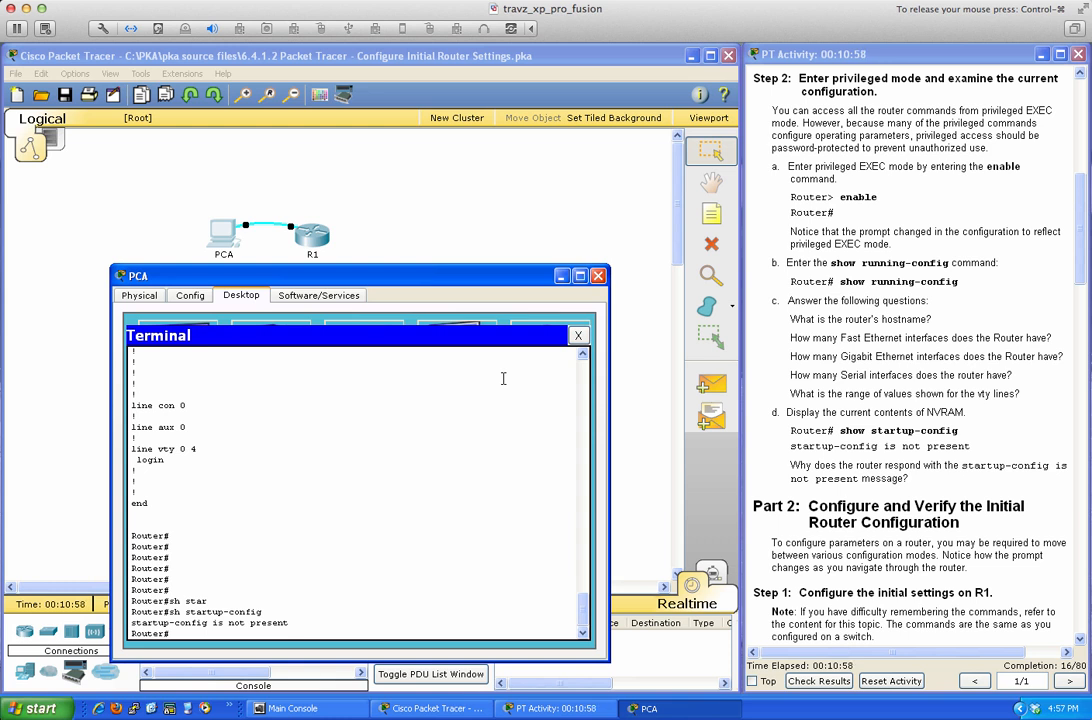
Save R1's configuration to NVRAM with 'wri mem'.
key(Return)
key(Return)
key(Return)
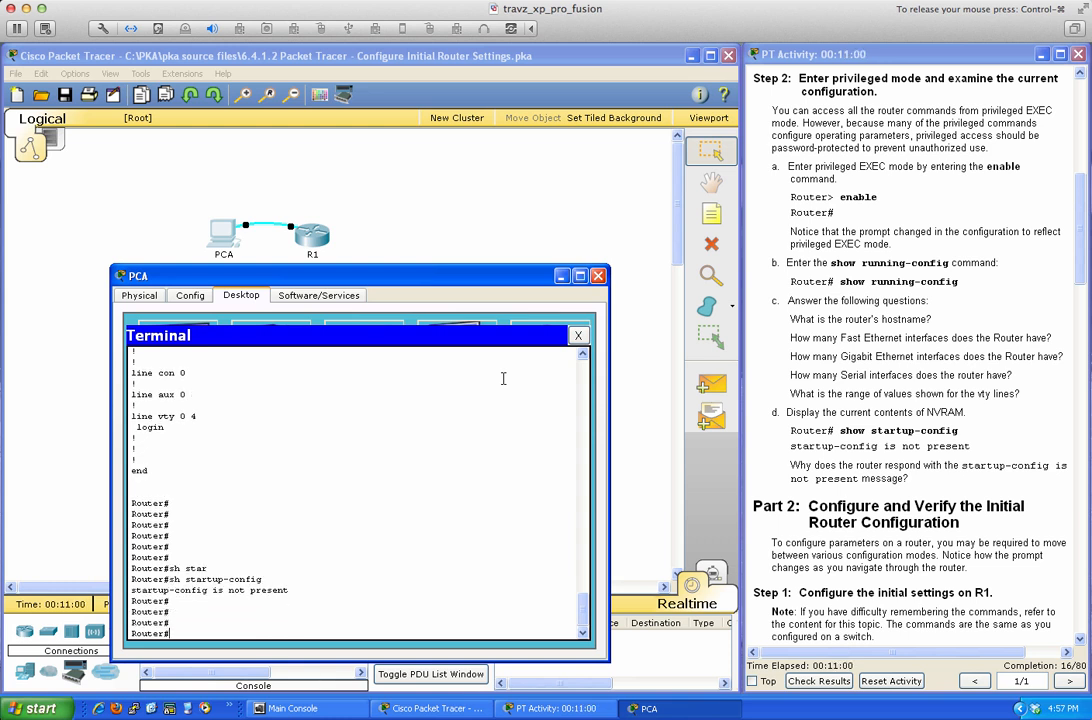
text(wri mem)
key(Return)
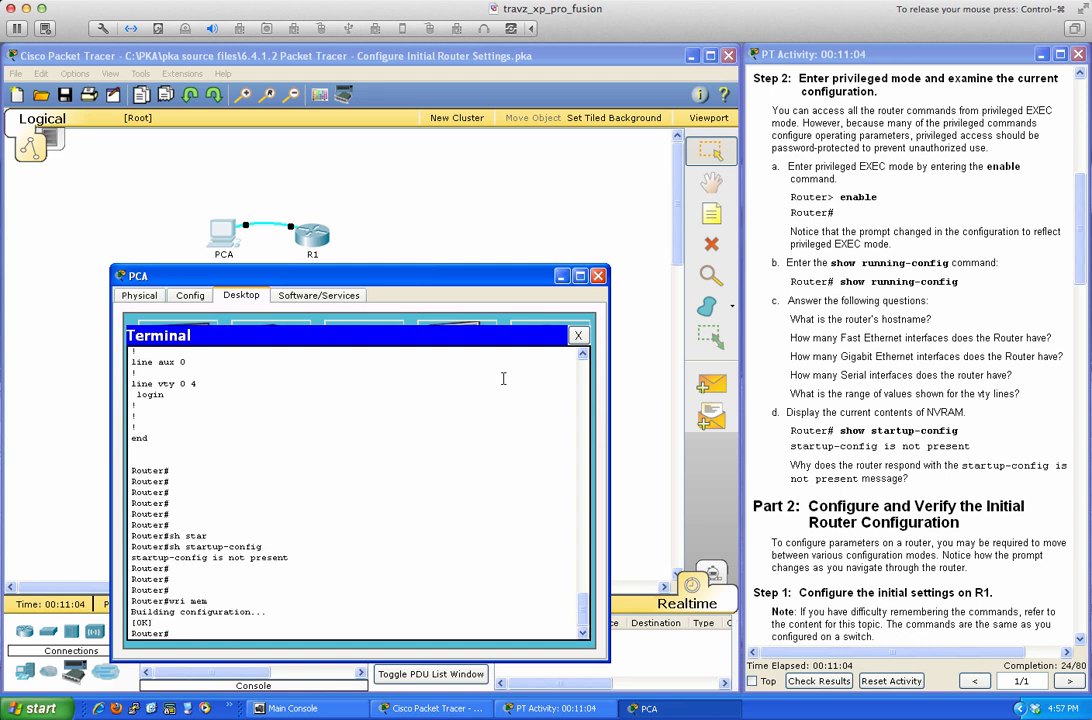
key(Return)
key(Return)
key(Return)
Show the new 912-byte startup-config and compare it with the earlier not-present message.
text(show star)
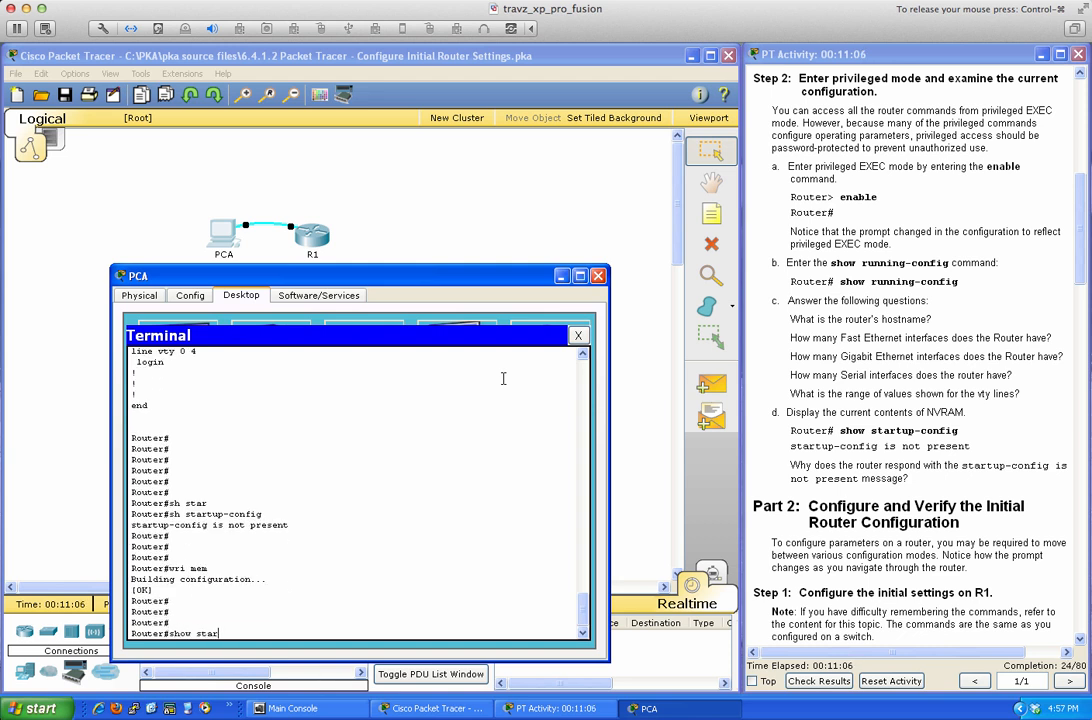
key(Tab)
key(Return)
key(Return)
key(Return)
key(Return)
key(Return)
key(Return)
key(Return)
key(Return)
key(Return)
key(Return)
key(Return)
key(Return)
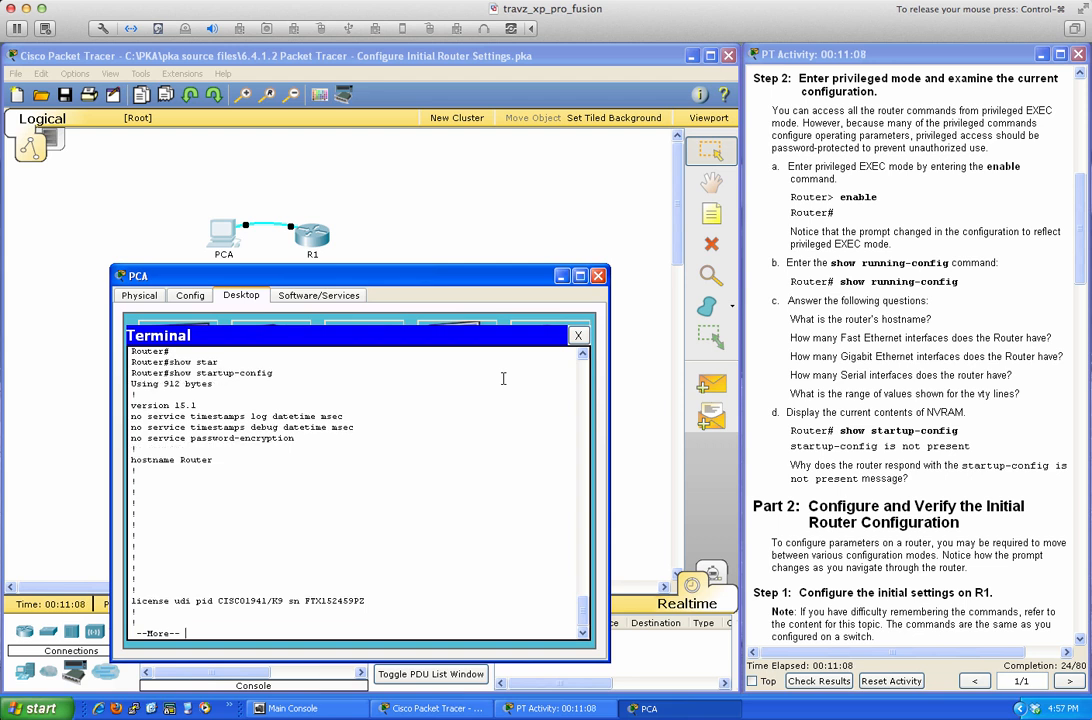
key(Return)
key(Return)
key(Return)
key(Return)
key(Return)
key(Return)
key(Return)
key(Return)
key(Return)
key(Return)
key(Return)
key(Return)
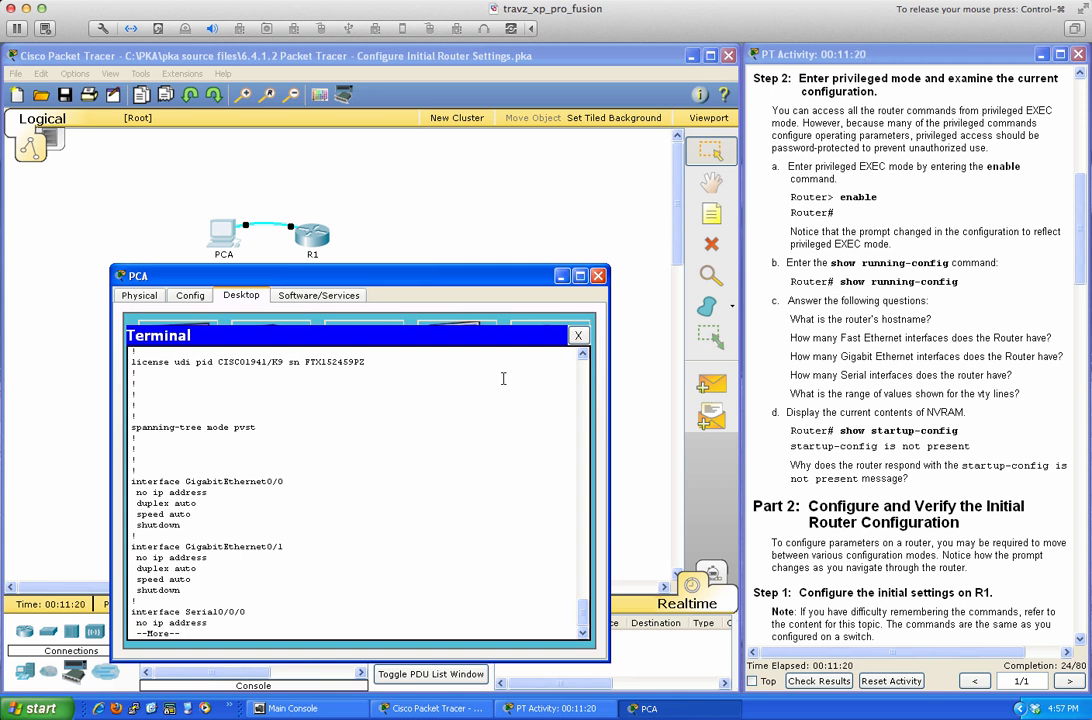
key(q)
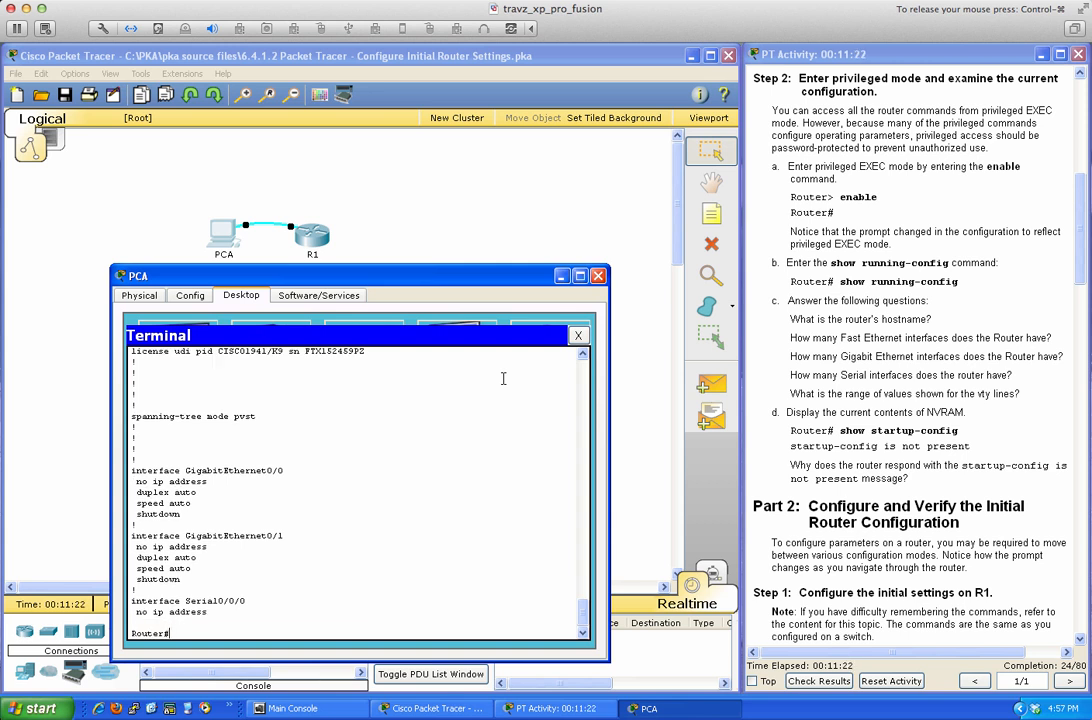
scroll(378, 448, up, 10)
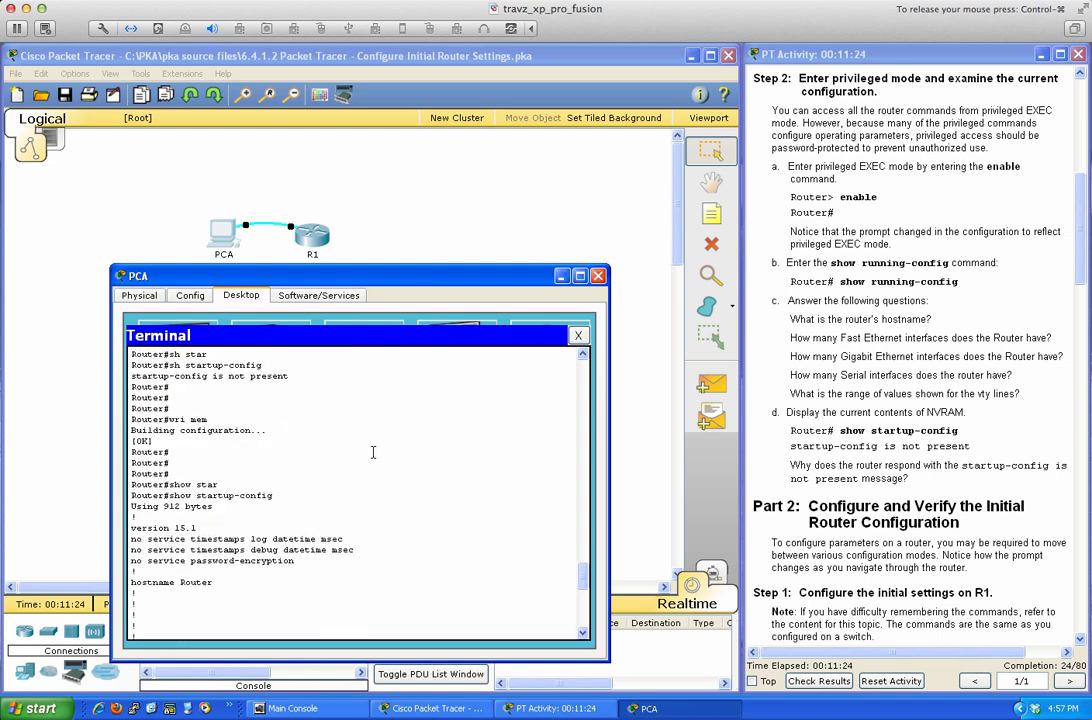
scroll(373, 453, up, 2)
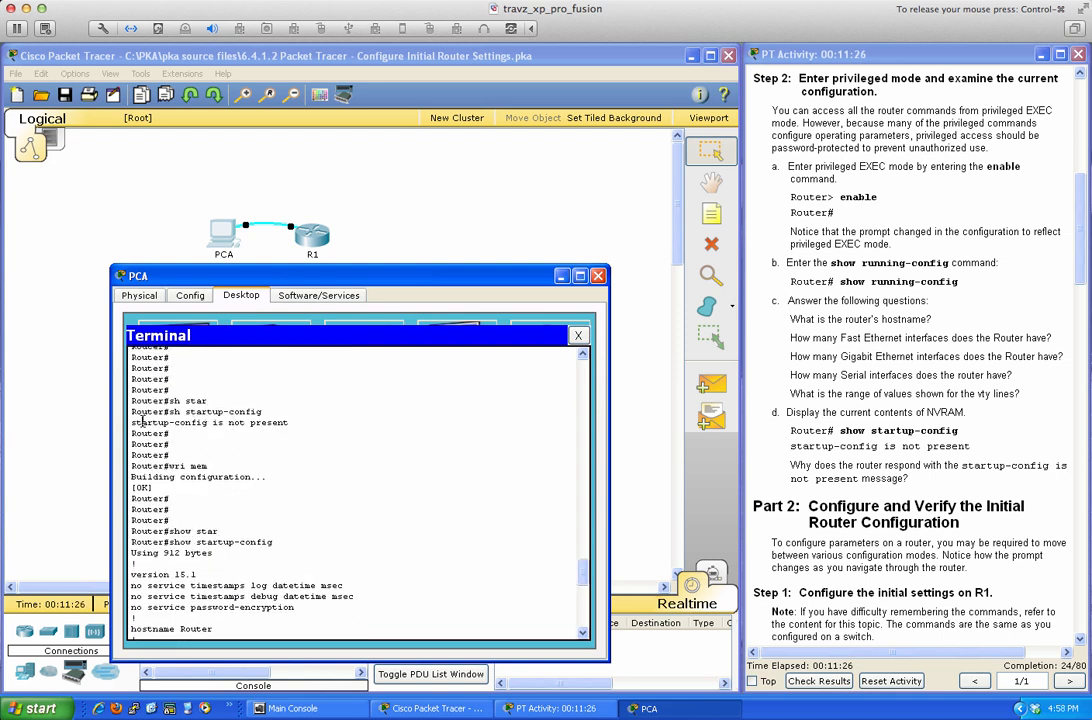
drag(141, 423, 292, 423)
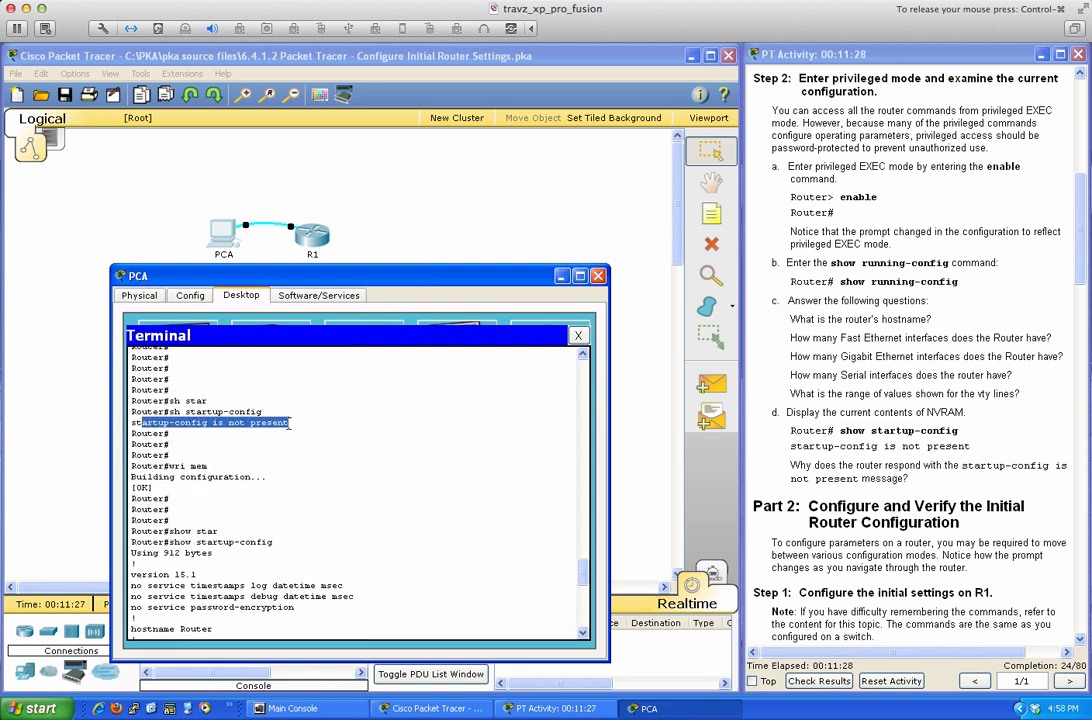
click(514, 484)
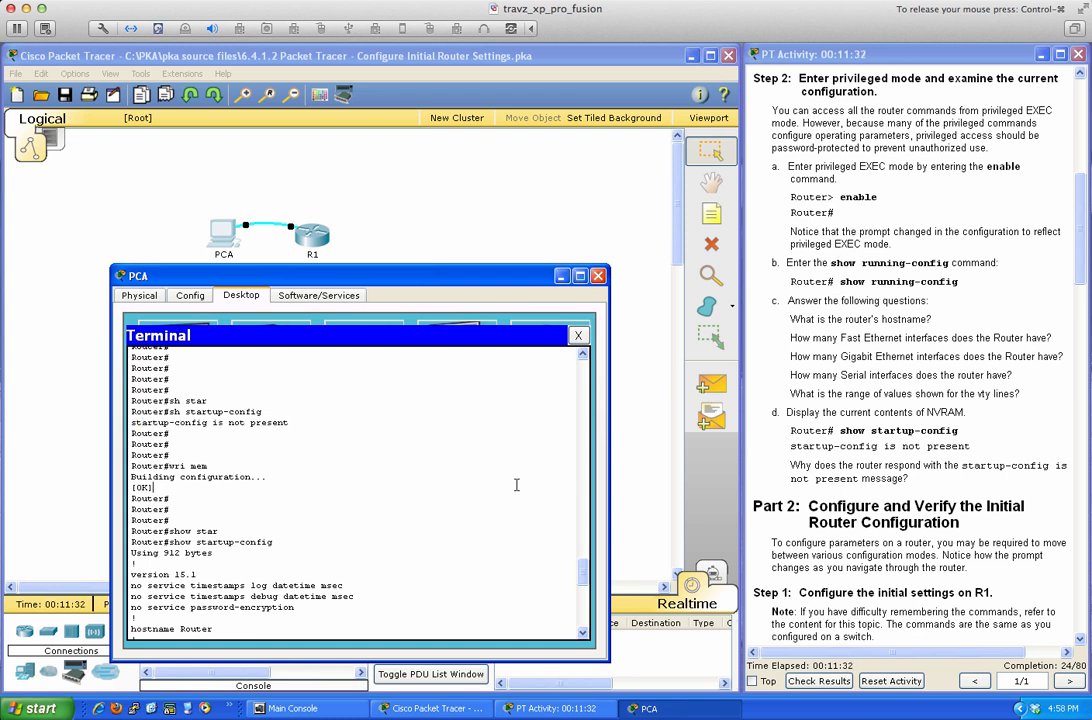
scroll(516, 485, down, 12)
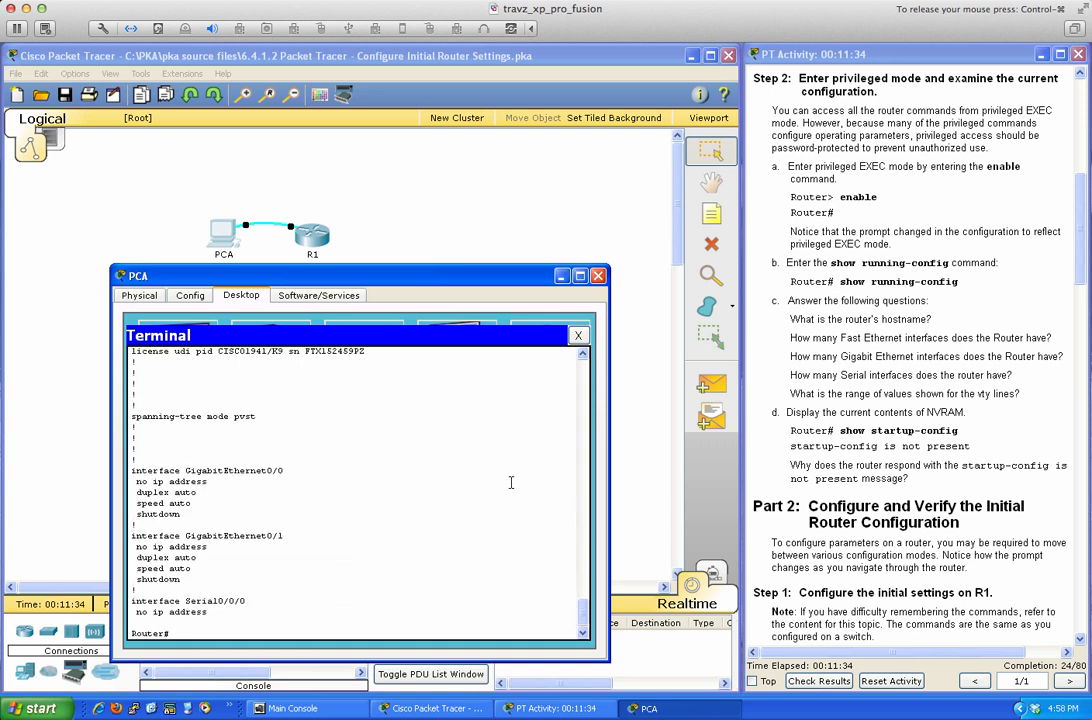
scroll(511, 483, down, 3)
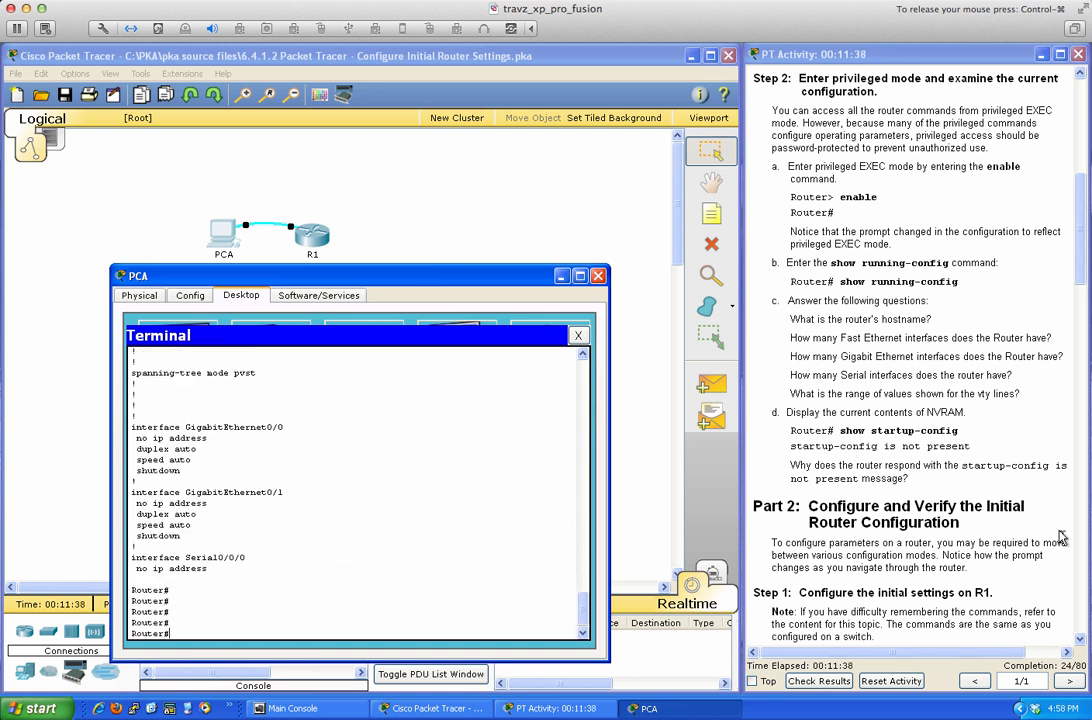
Scroll the instructions to Part 2 Step 1's R1 settings and refocus the terminal.
scroll(1080, 638, down, 10)
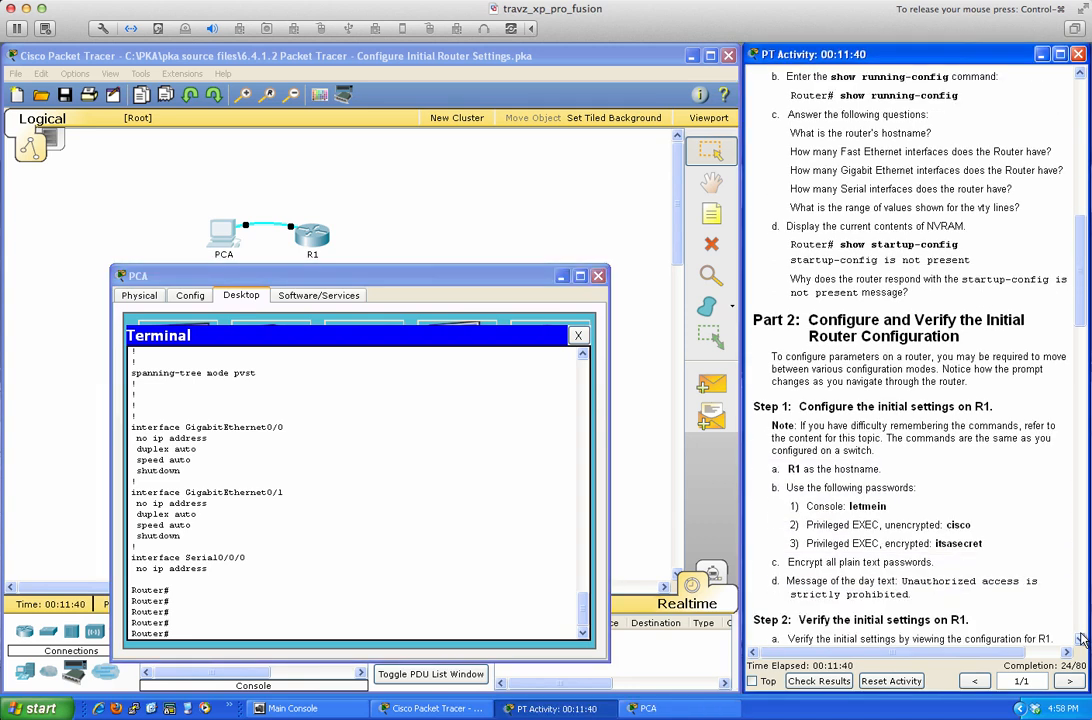
scroll(1080, 638, down, 3)
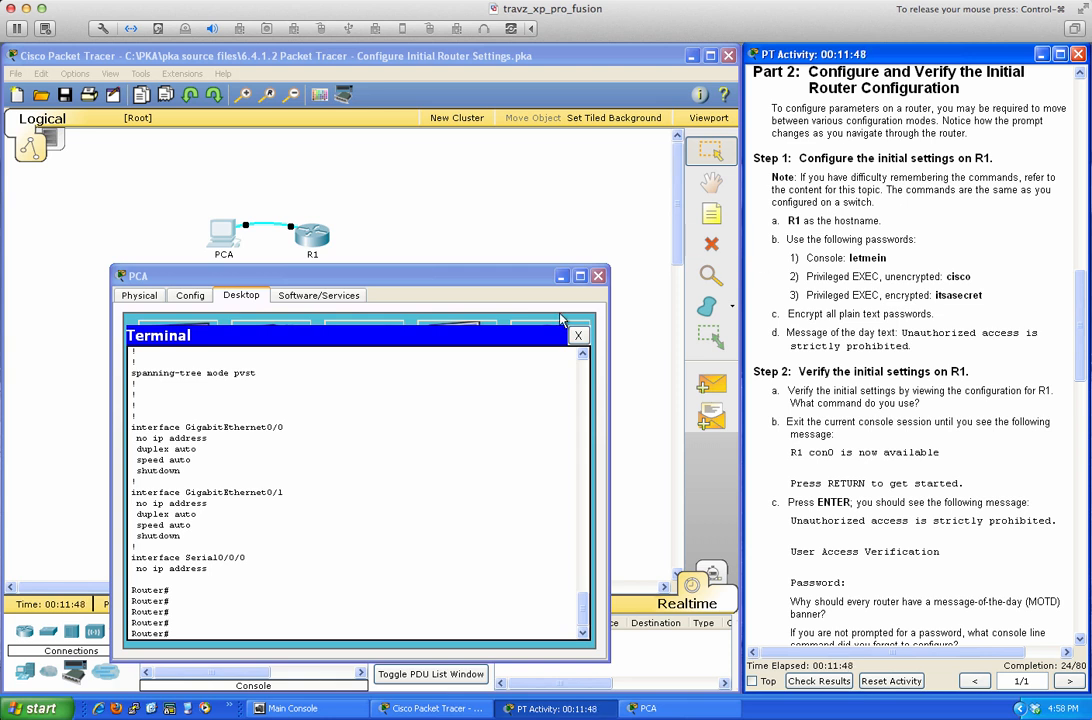
click(474, 369)
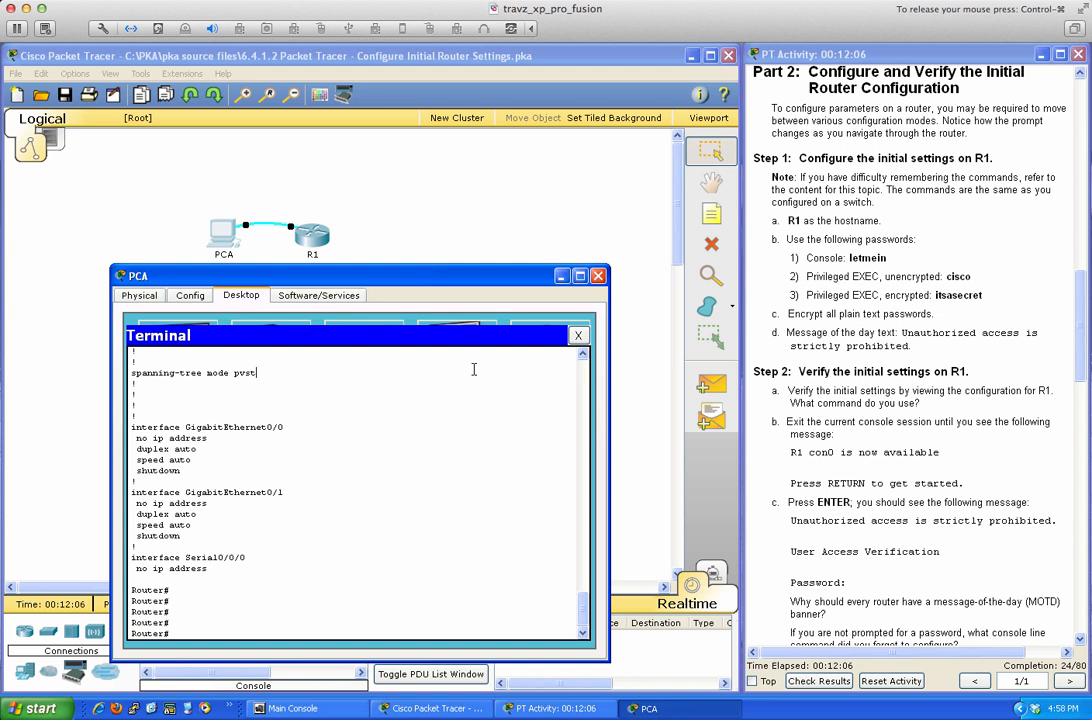
In global configuration mode, set the router's hostname to R1.
text(conf t)
key(Return)
text(hos)
key(Tab)
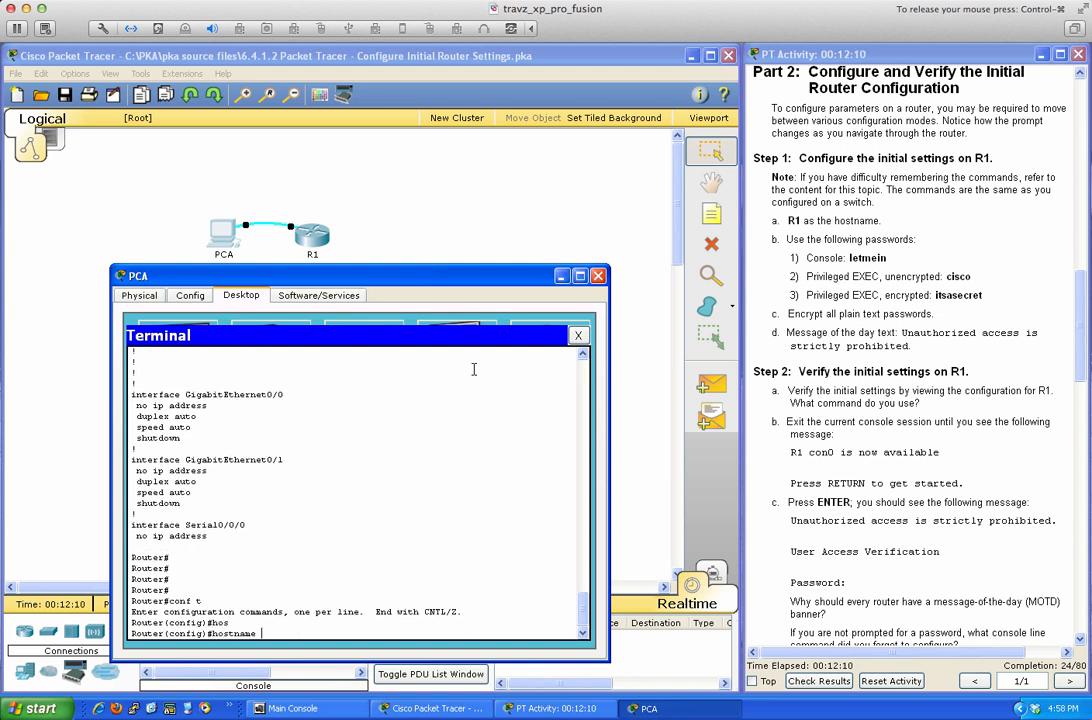
text(R1)
key(Return)
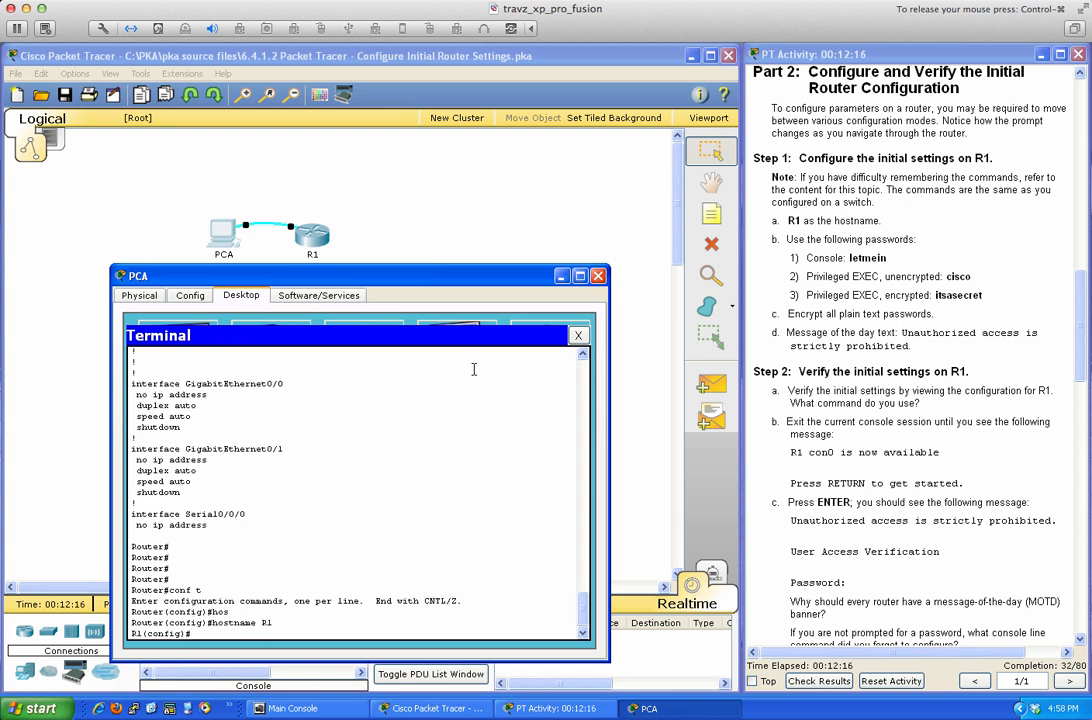
key(Return)
key(Return)
key(Return)
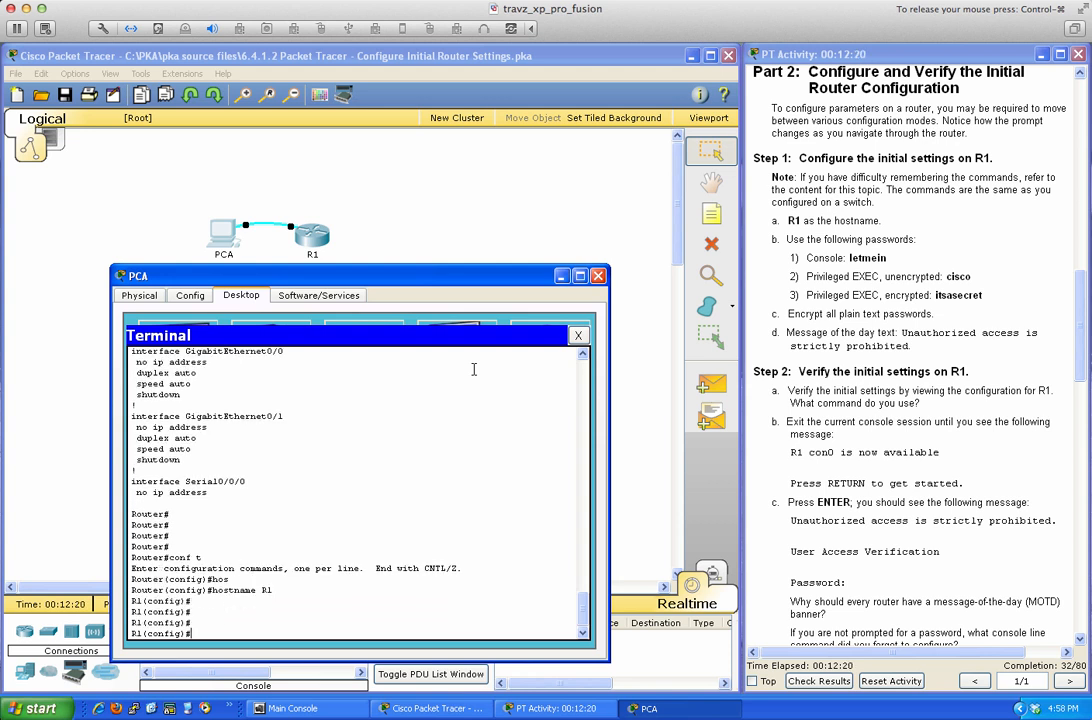
Give line con 0 the lab's console password and exit the line configuration.
text(int con)
key(Tab)
key(BackSpace)
key(BackSpace)
key(BackSpace)
key(BackSpace)
key(BackSpace)
key(BackSpace)
key(BackSpace)
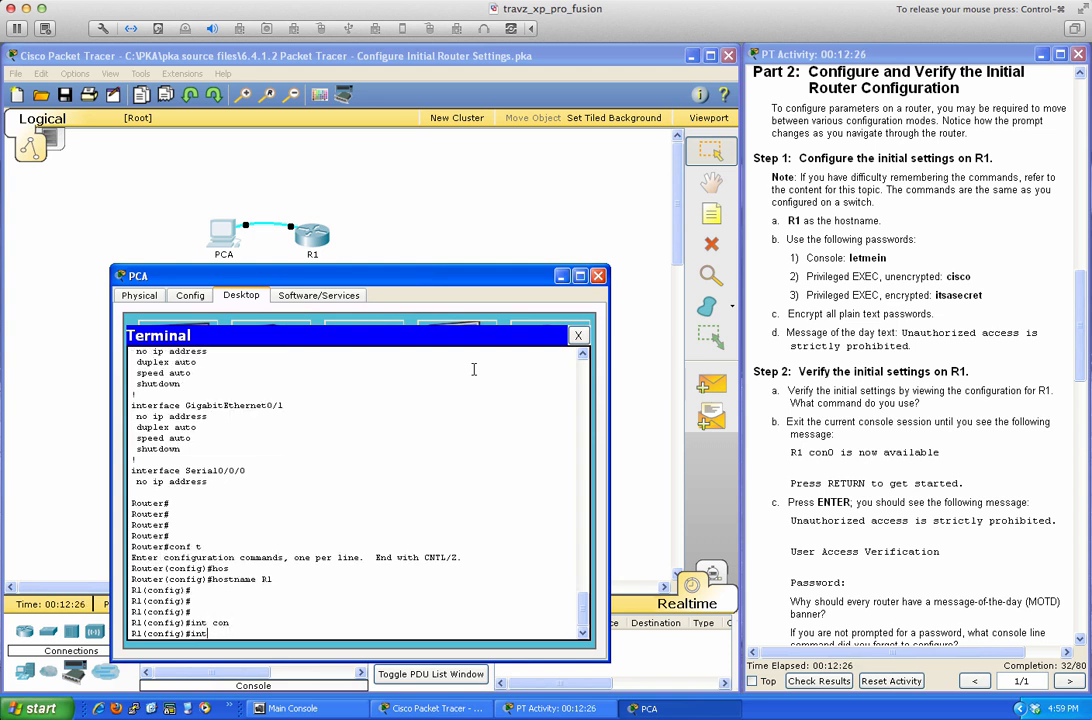
text(line con 0)
key(Return)
text(pas)
key(Tab)
text(letm)
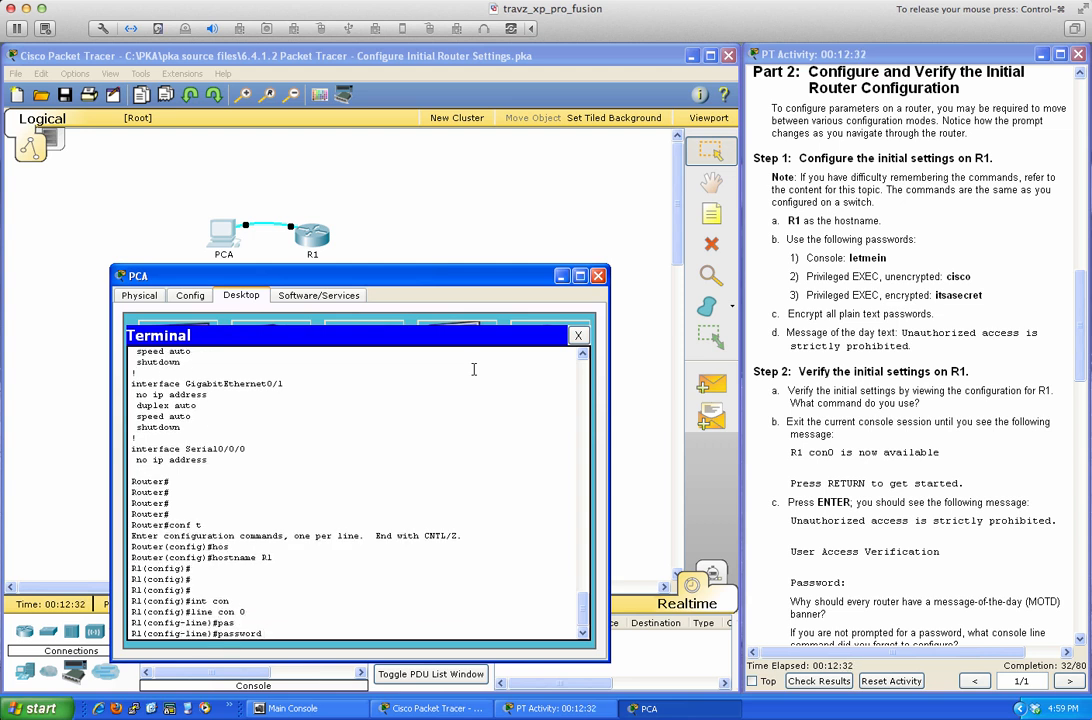
text(ein)
key(Return)
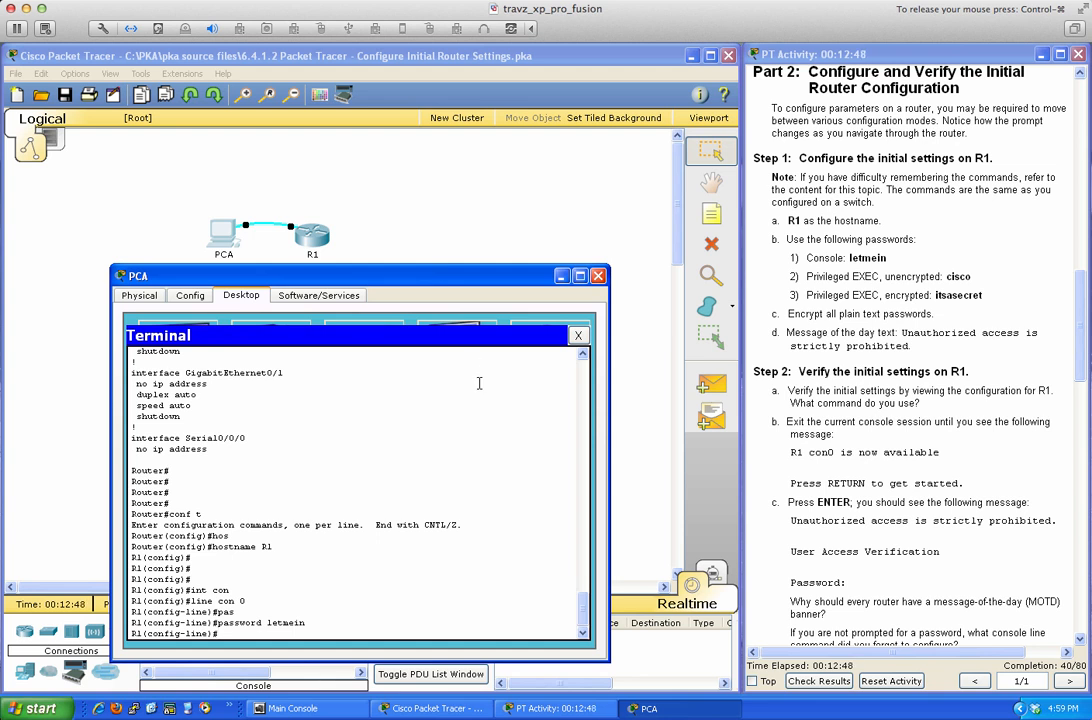
text(exit)
key(Return)
key(Return)
key(Return)
key(Return)
key(Return)
key(Return)
key(Return)
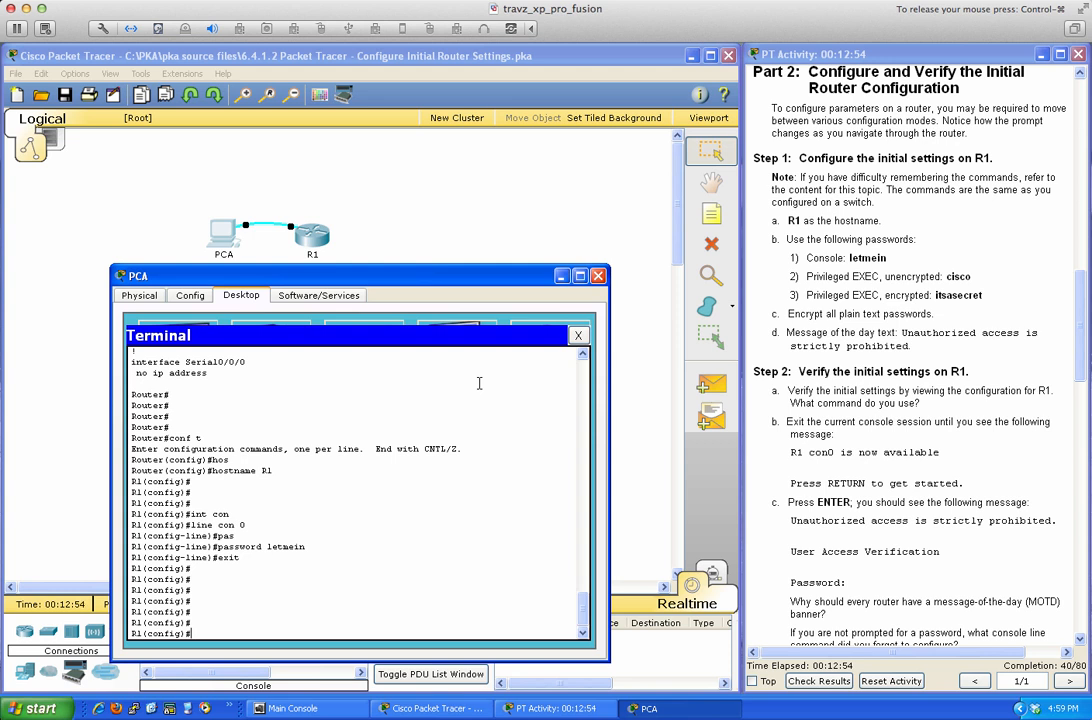
Try a bare password command at R1(config)# and erase it when unrecognized.
text(pas)
key(Tab)
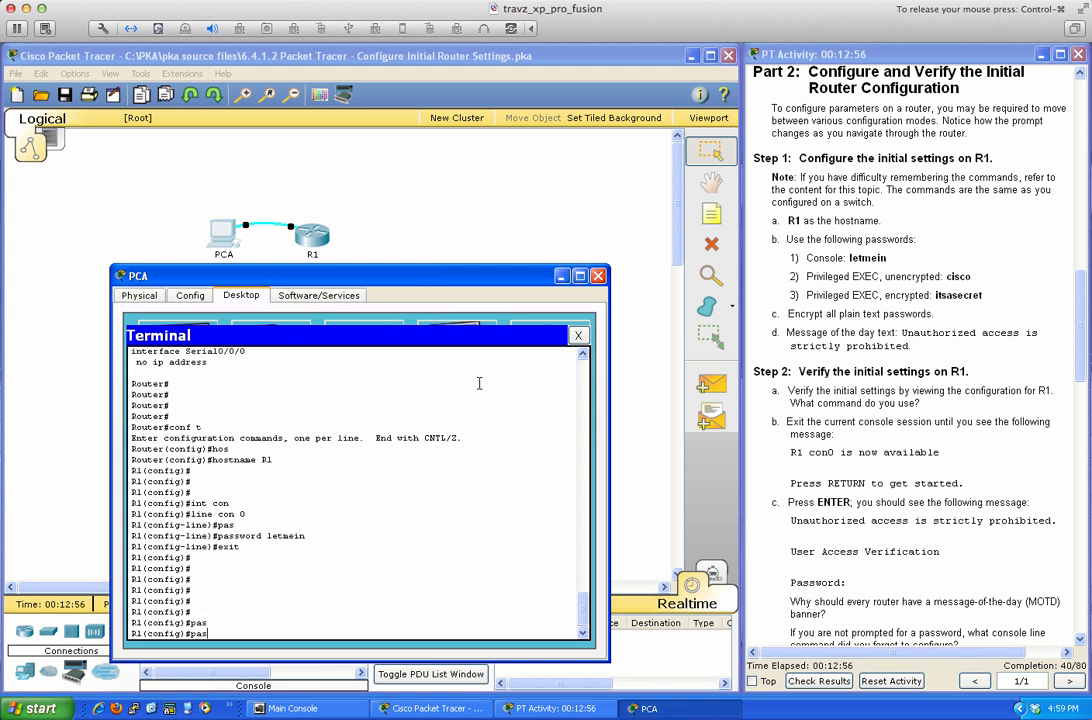
text(w)
key(Tab)
key(BackSpace)
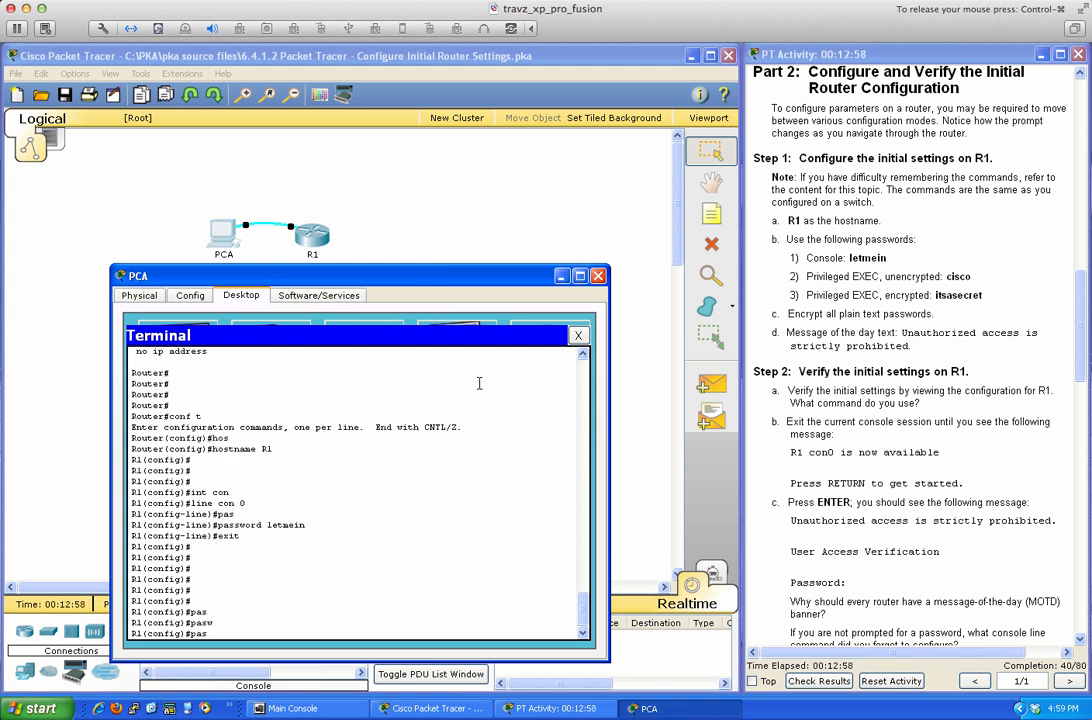
text(s)
key(Tab)
text(wor ?)
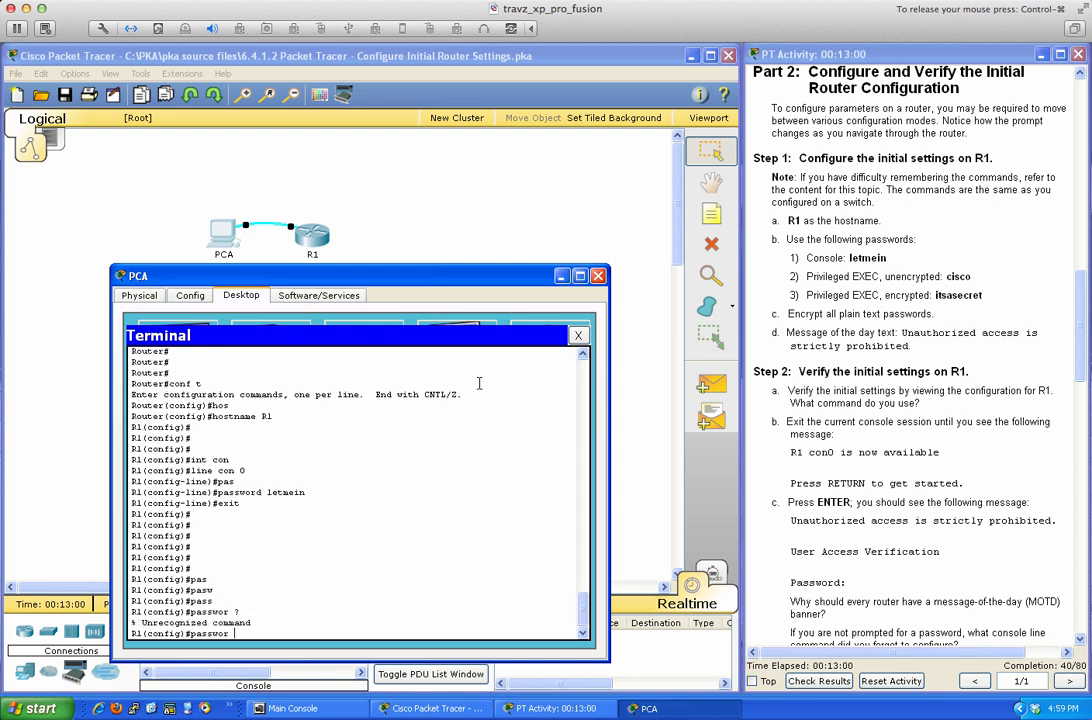
key(BackSpace)
text(d ?)
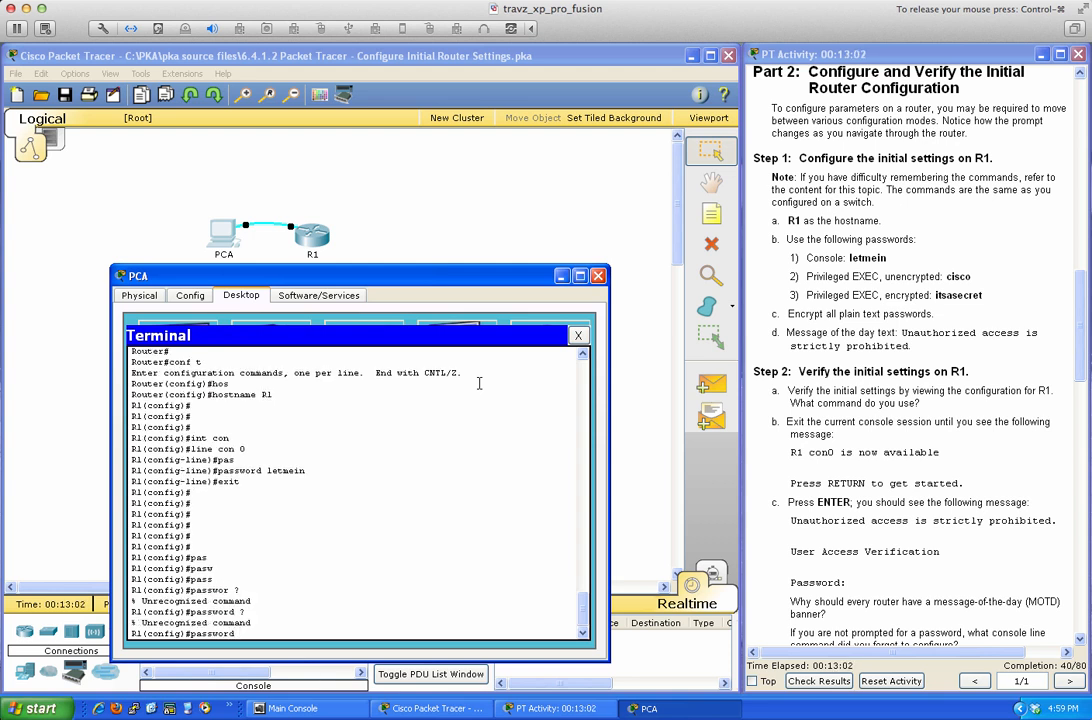
key(BackSpace)
key(BackSpace)
key(BackSpace)
key(BackSpace)
key(BackSpace)
key(BackSpace)
key(BackSpace)
key(BackSpace)
key(Return)
key(Return)
key(Return)
key(Return)
key(Return)
key(Return)
key(Return)
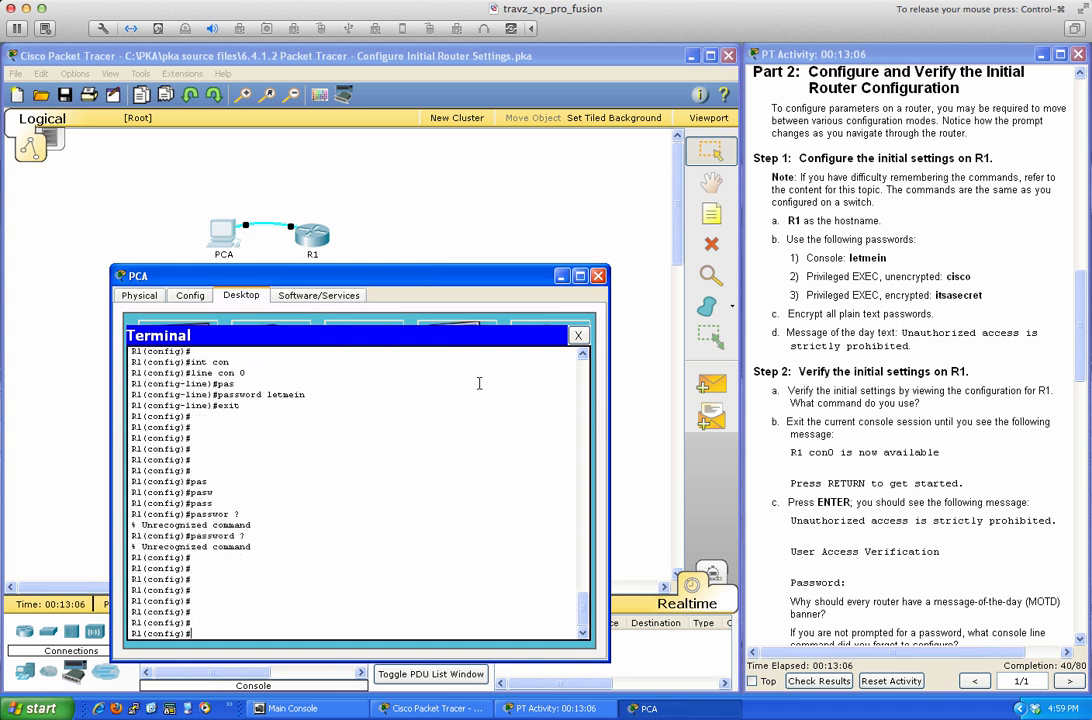
Set the unencrypted enable password from the lab sheet and leave configuration mode.
text(en)
key(Tab)
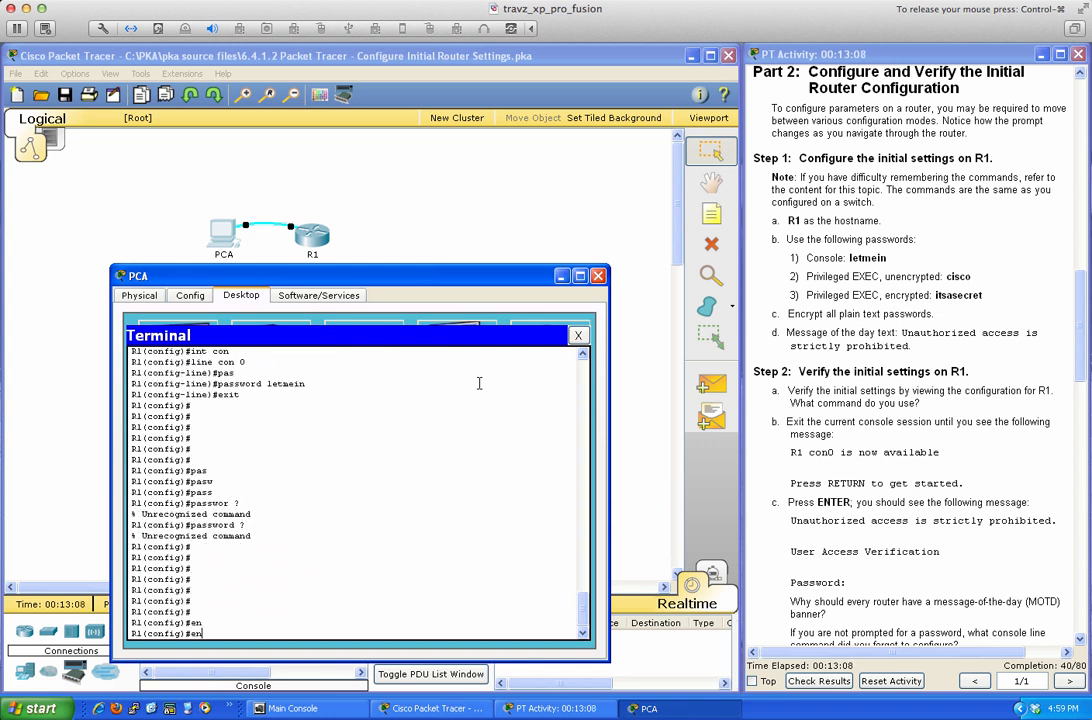
text(able)
key(Tab)
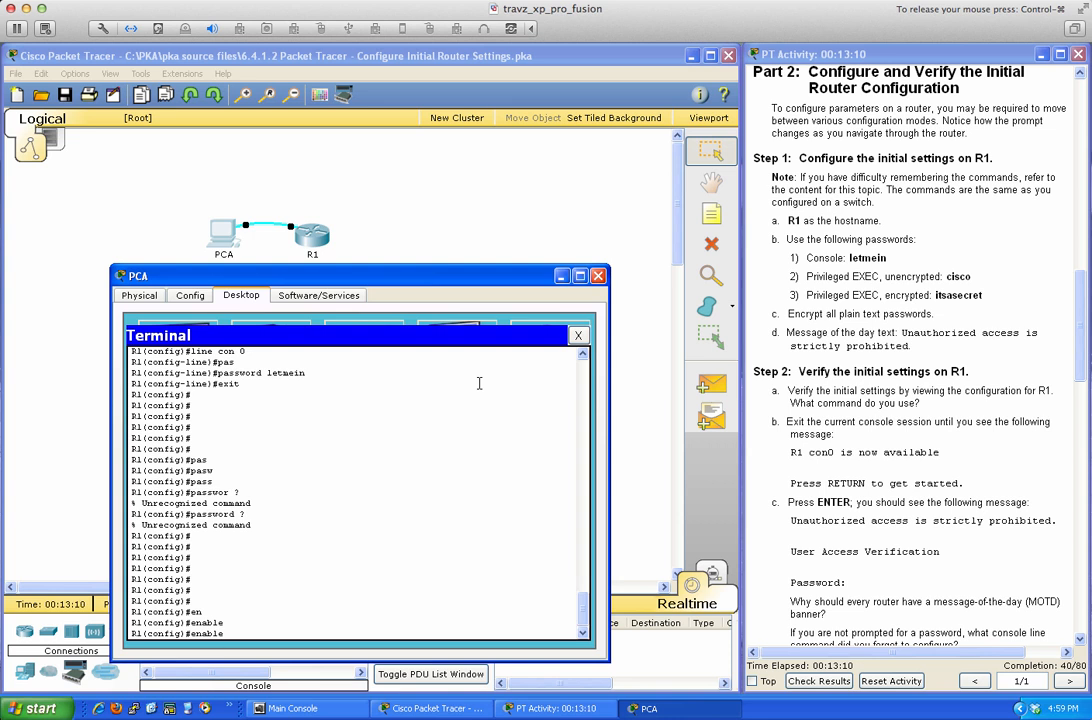
text(pas)
key(Tab)
text(?)
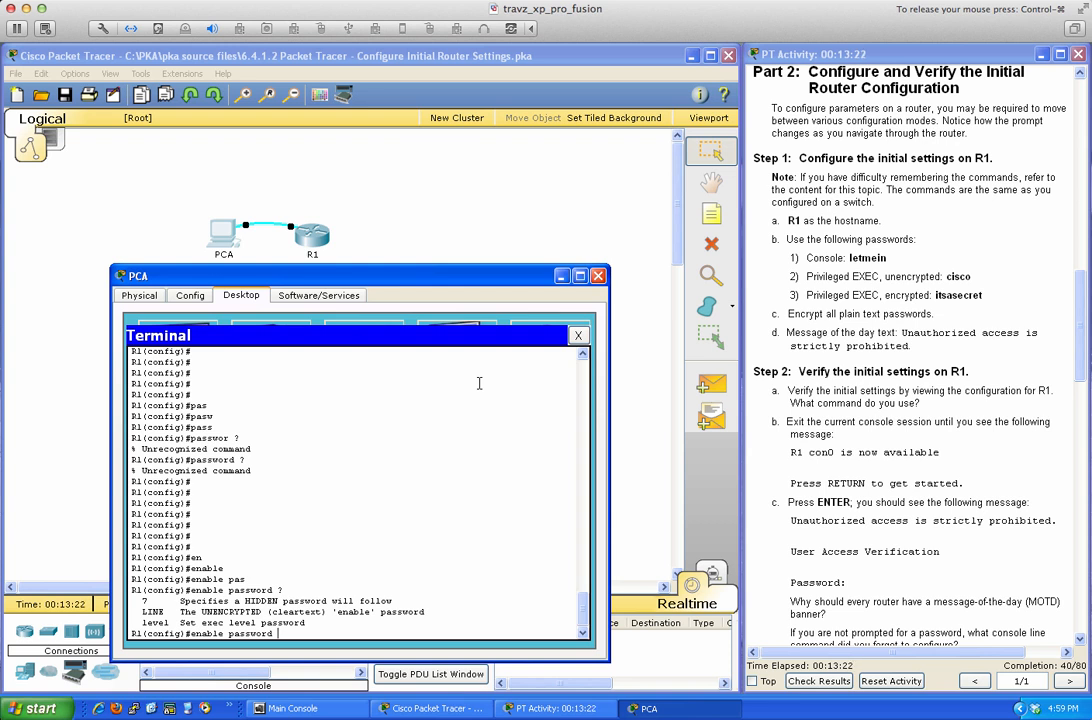
text(cisco)
key(Return)
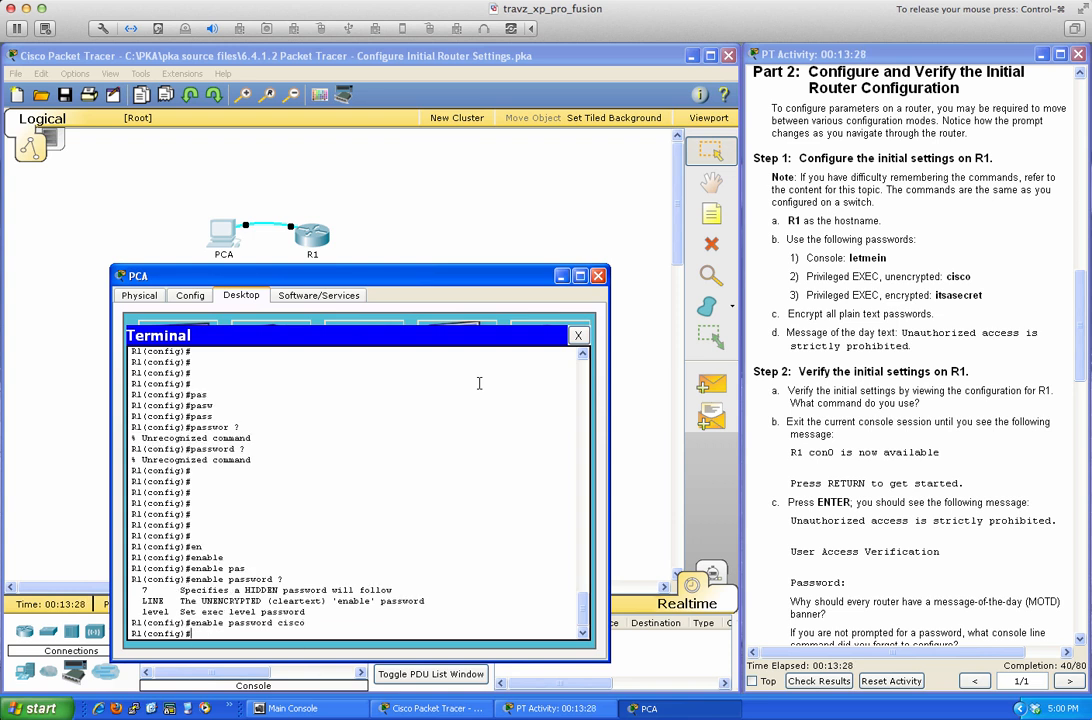
key(Return)
key(Return)
text(exit)
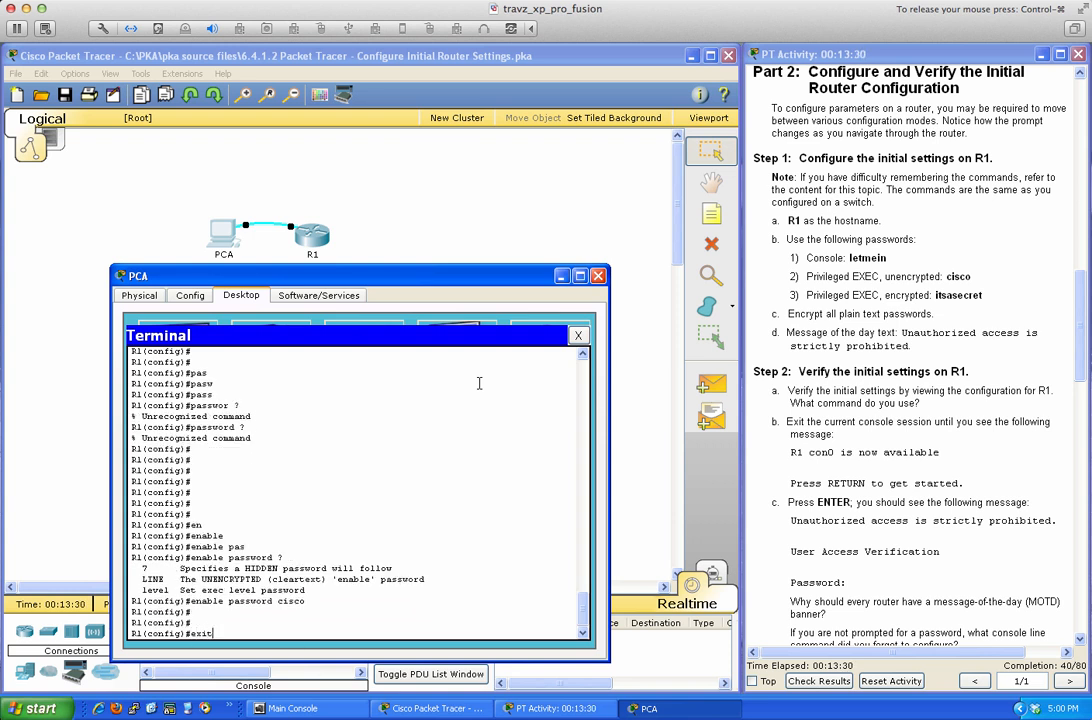
key(Return)
Check the enable password line in the 950-byte running configuration, then quit the listing.
text(sh run)
key(Return)
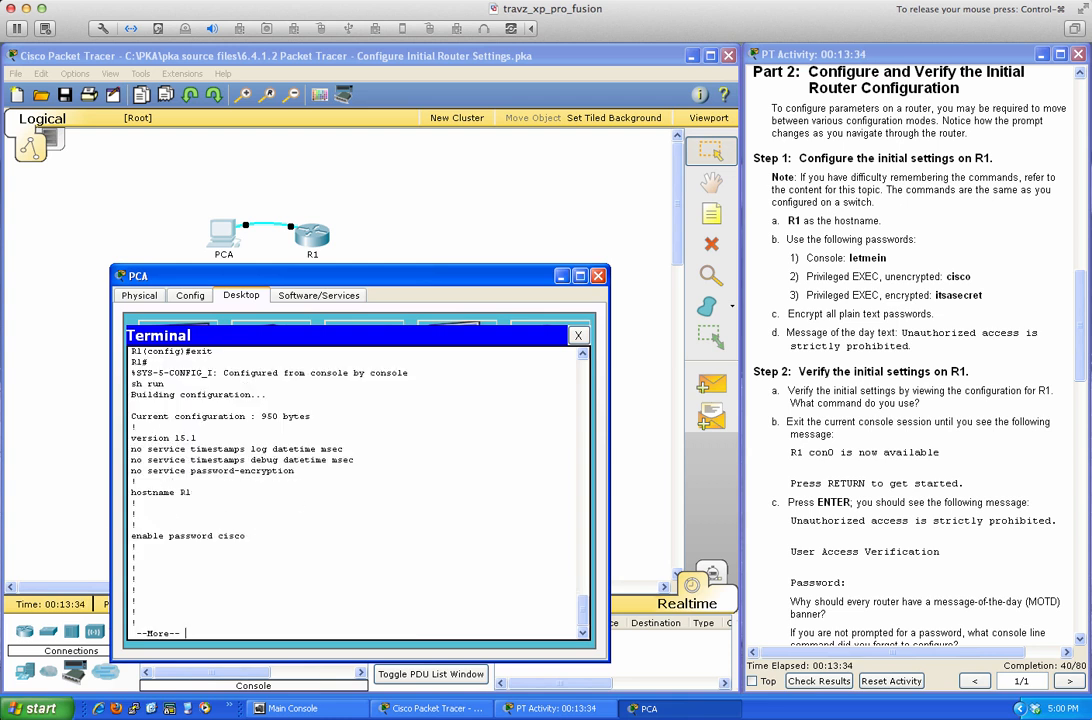
drag(132, 535, 252, 539)
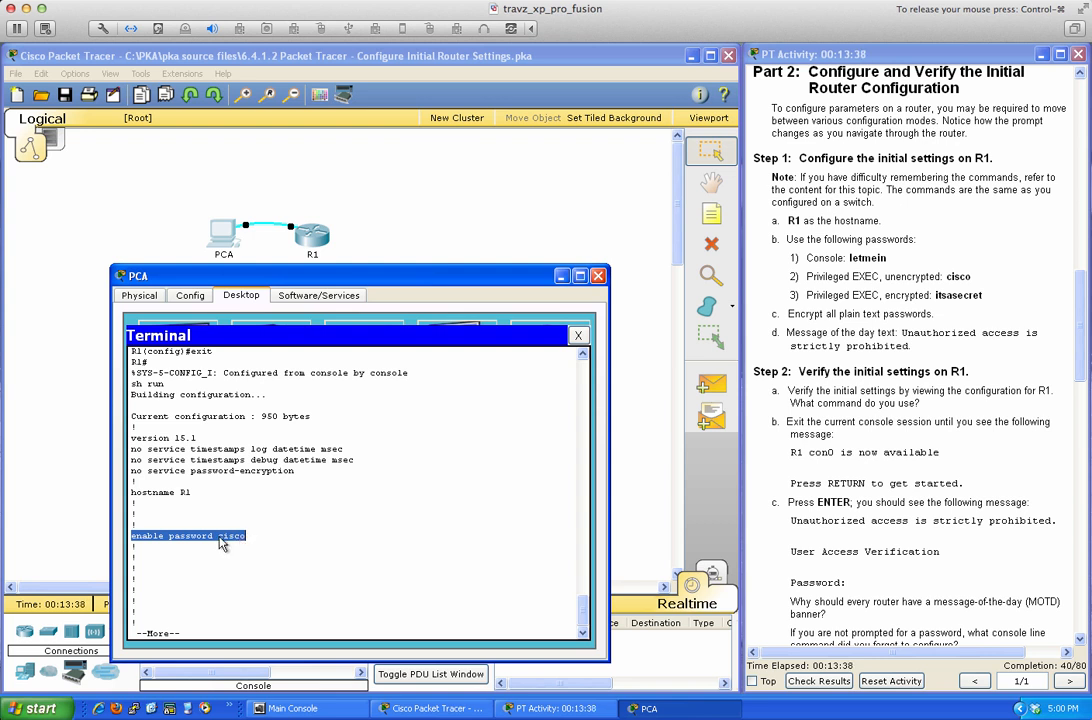
click(372, 524)
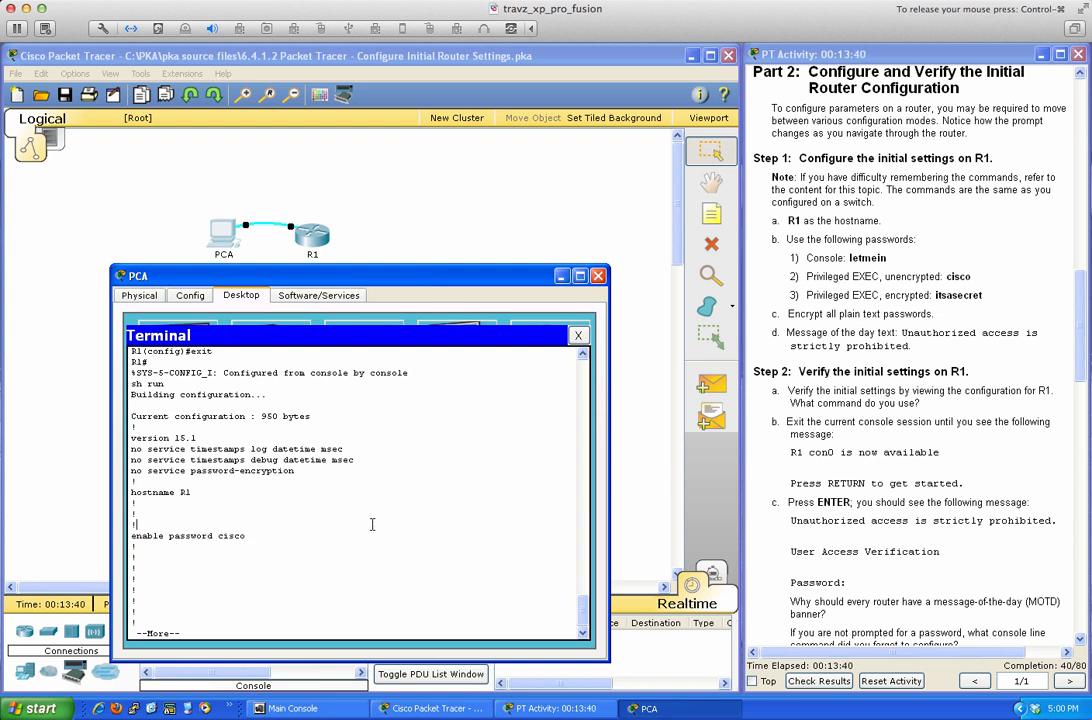
key(q)
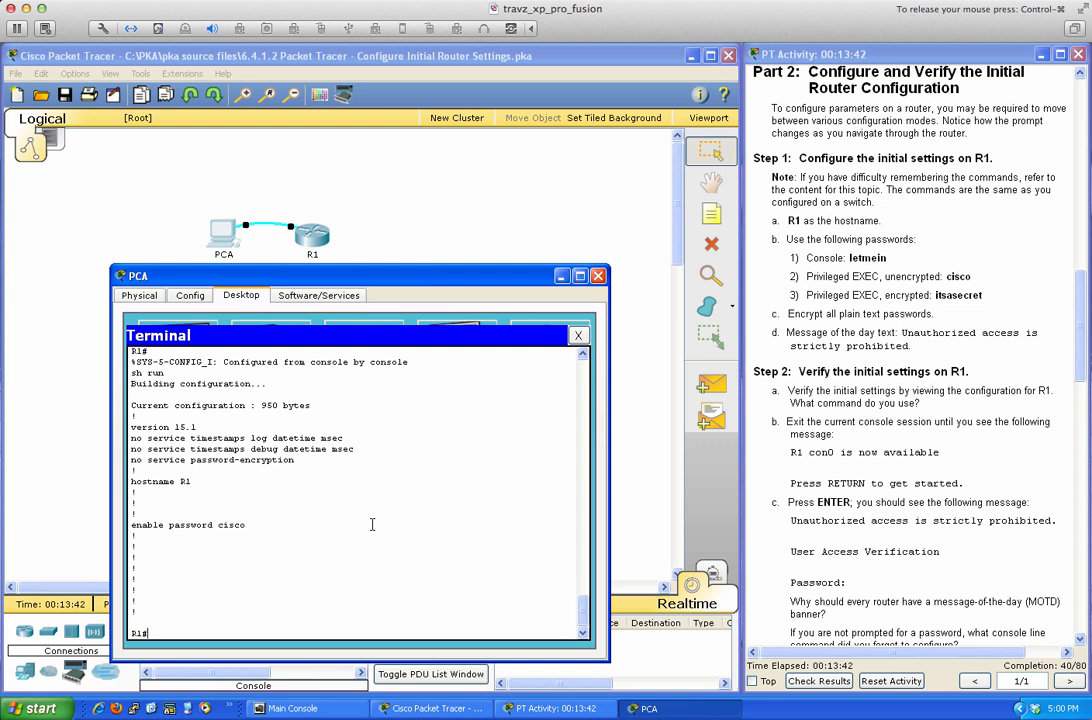
key(Return)
key(Return)
key(Return)
Enter global configuration mode on R1 and complete the enable keyword, listing its options with ?
text(conf t)
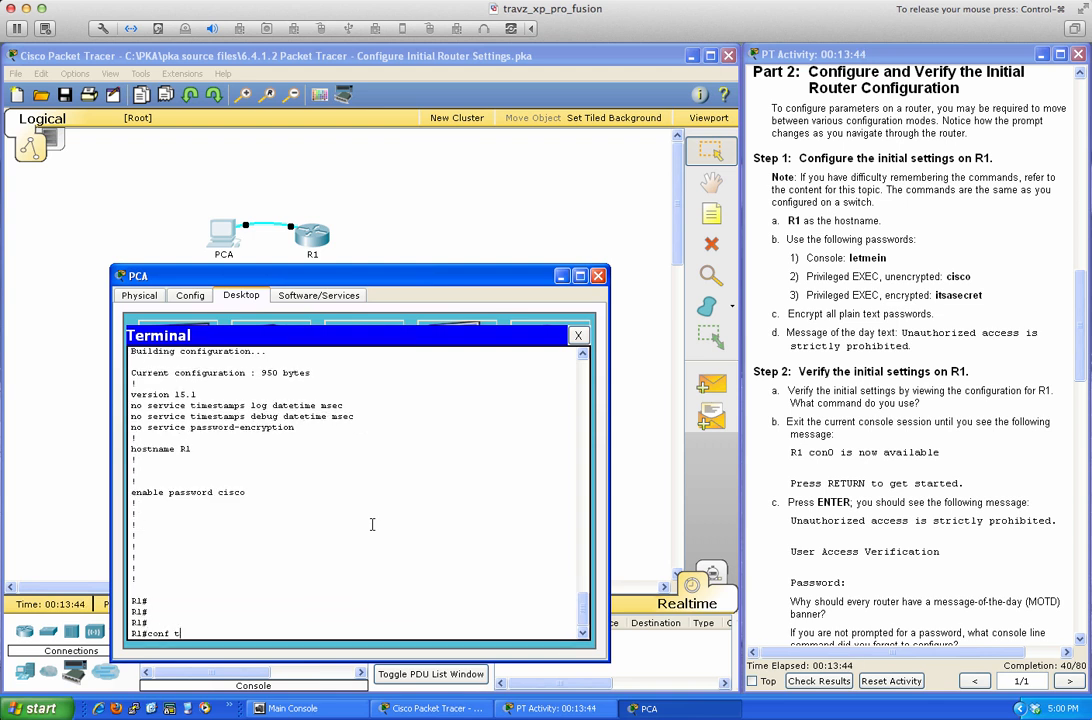
key(Return)
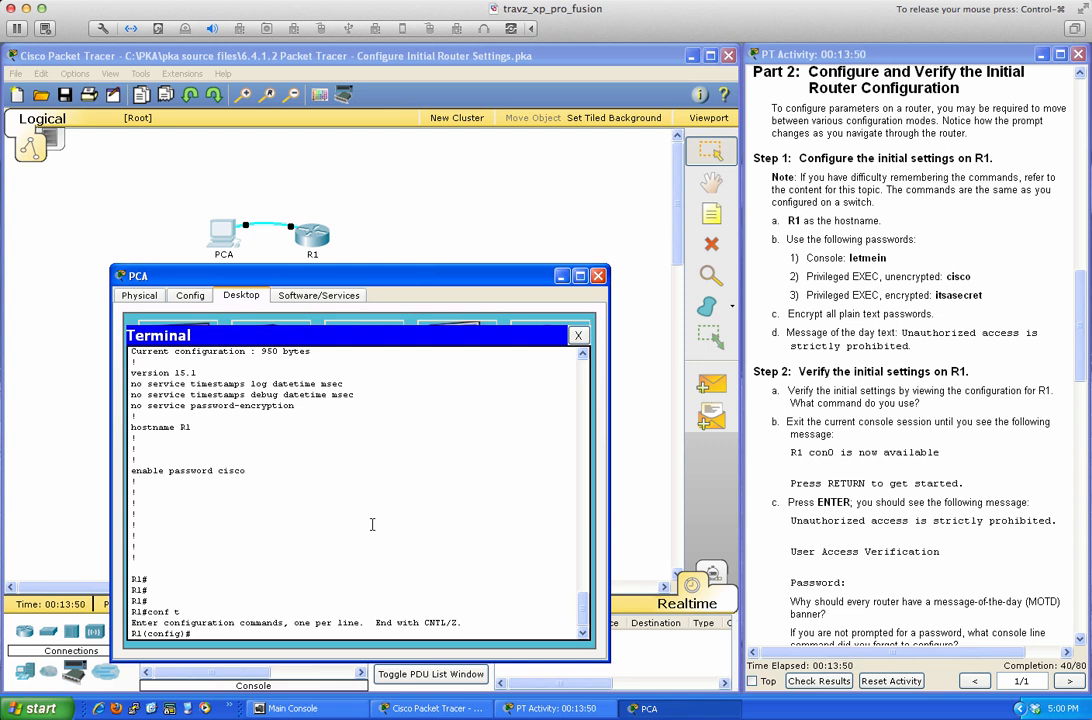
text(en)
key(Tab)
text(abe)
key(Tab)
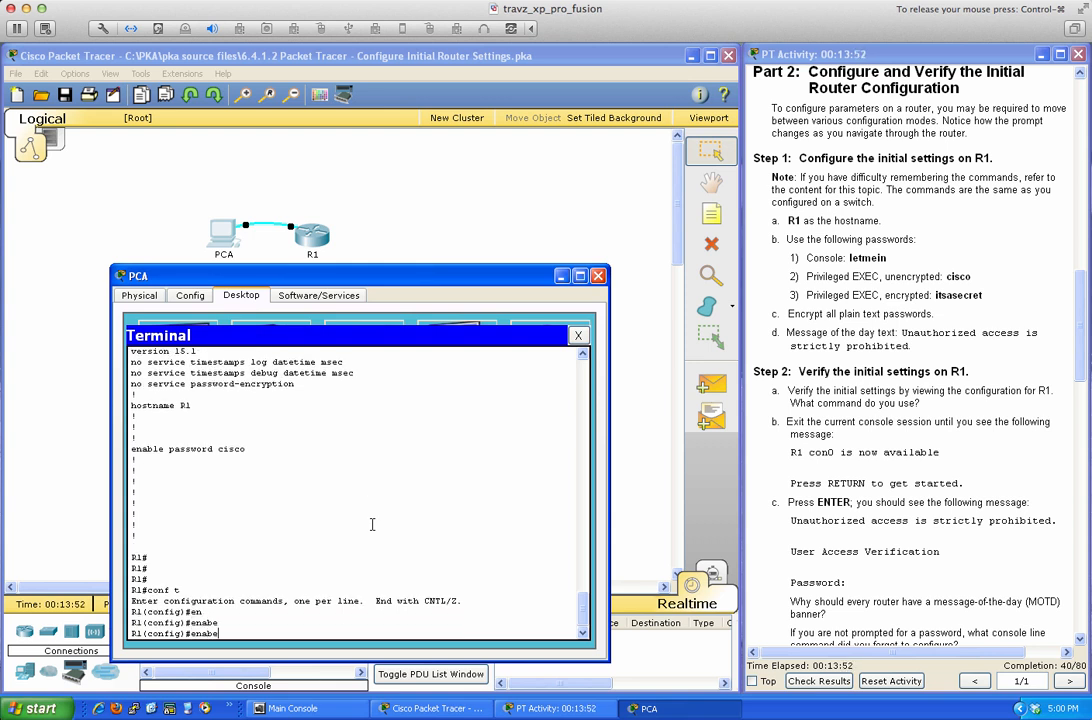
key(BackSpace)
text(le)
key(Tab)
text(?)
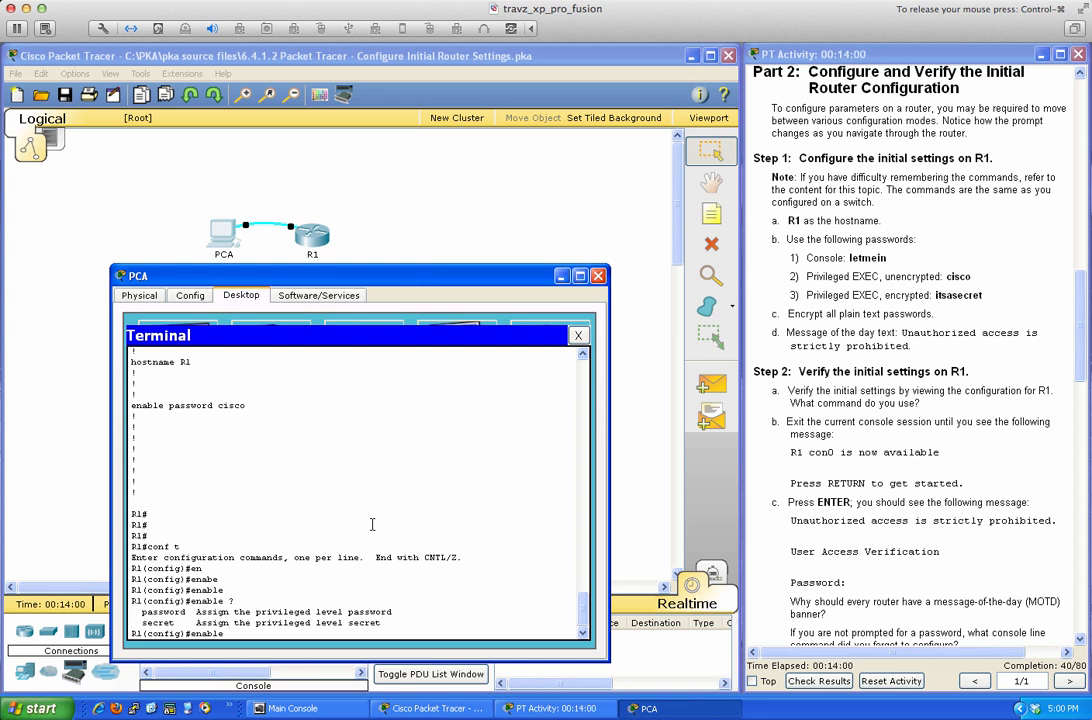
Set R1's enable secret to the lab sheet's password and return to privileged EXEC.
text(sec)
key(Tab)
text(?)
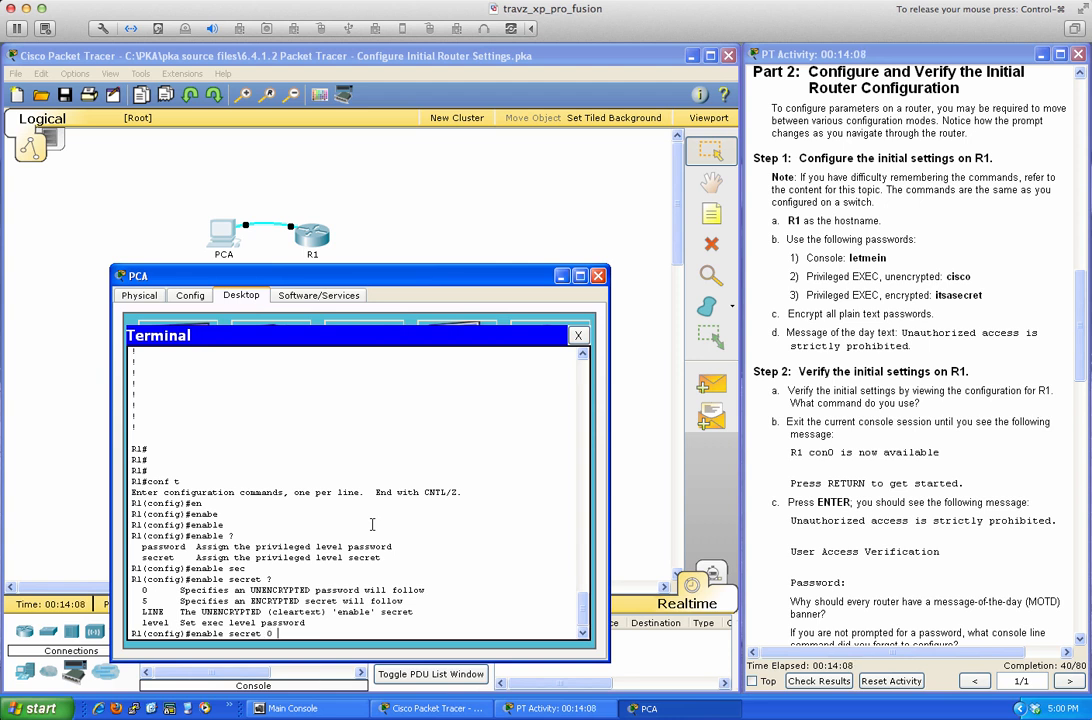
text( ?)
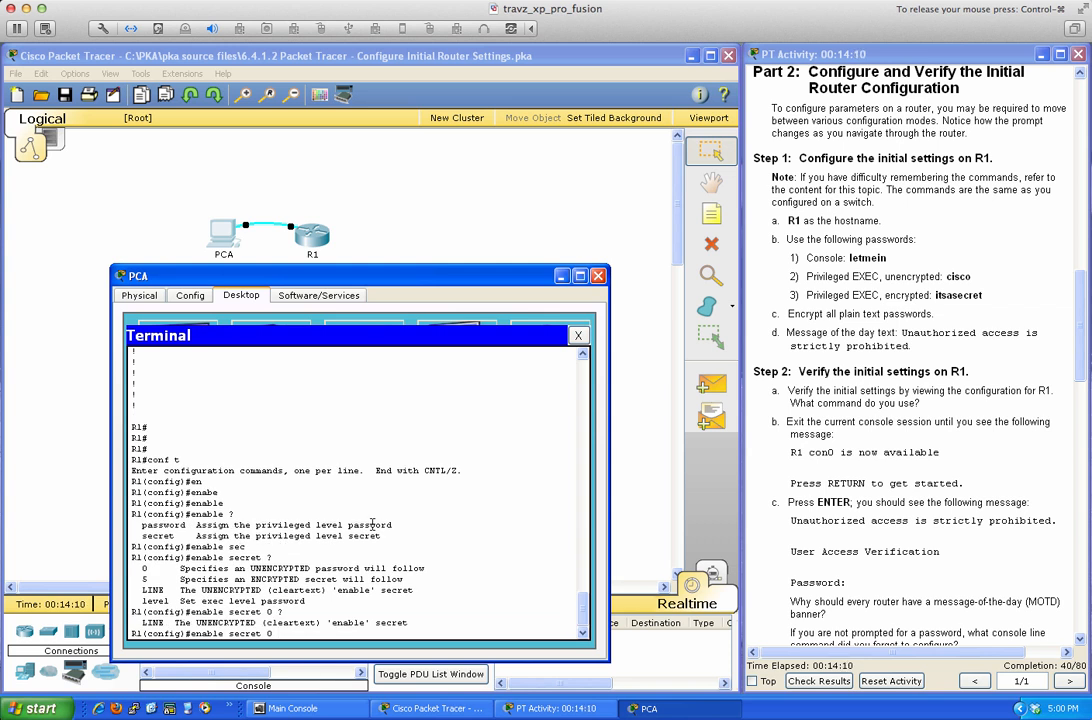
text(itsasecret)
key(Return)
text(end)
key(Return)
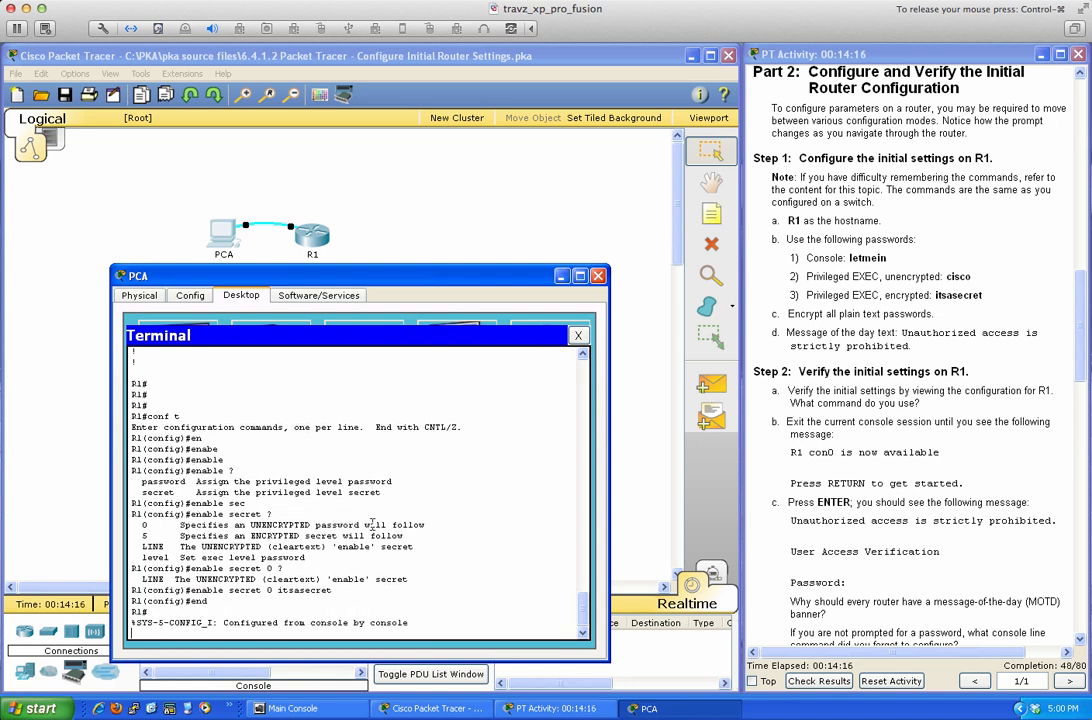
List R1's running configuration and highlight the hashed enable secret and plain enable password lines.
key(Return)
key(Return)
text(sh run)
key(Return)
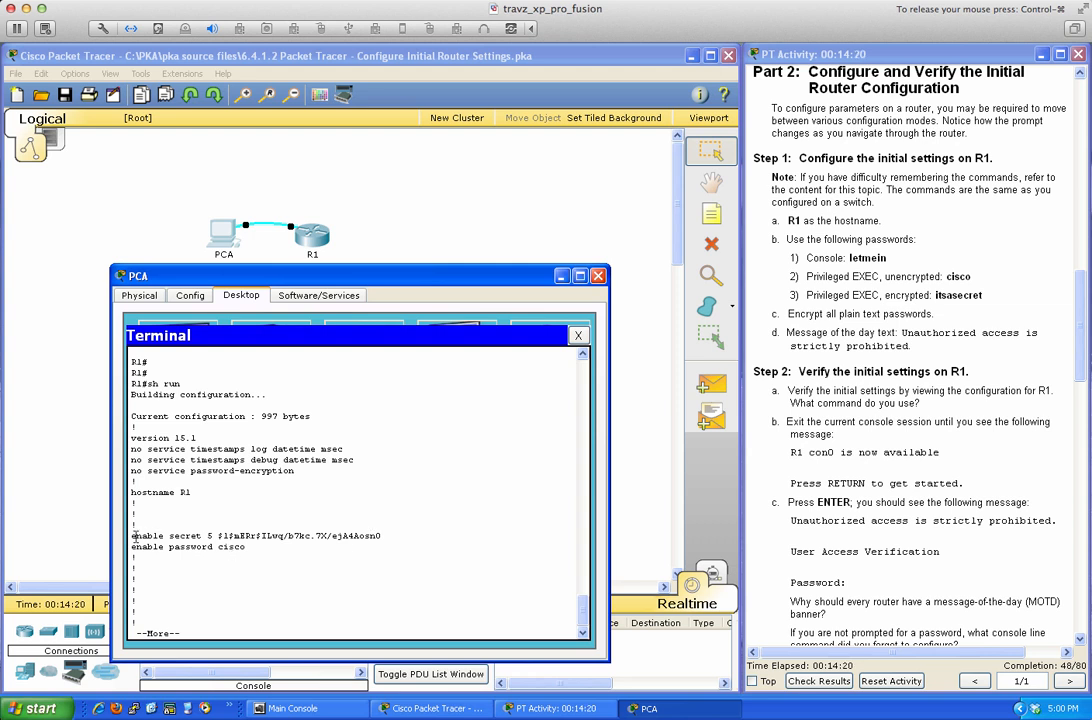
drag(131, 536, 383, 537)
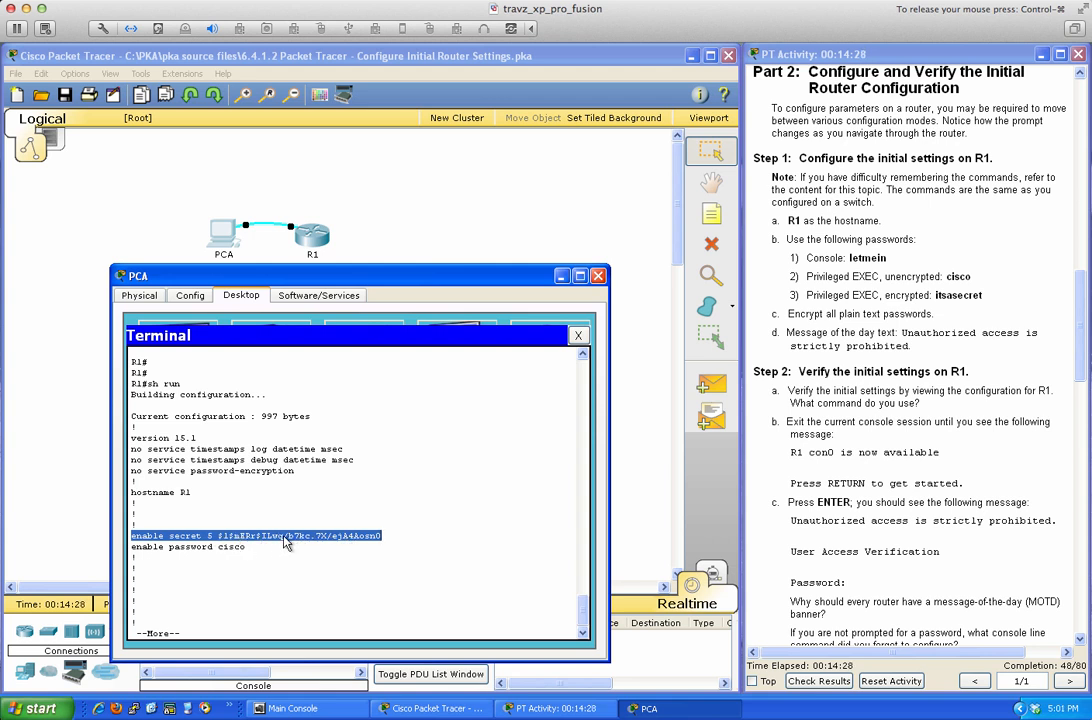
drag(131, 547, 245, 548)
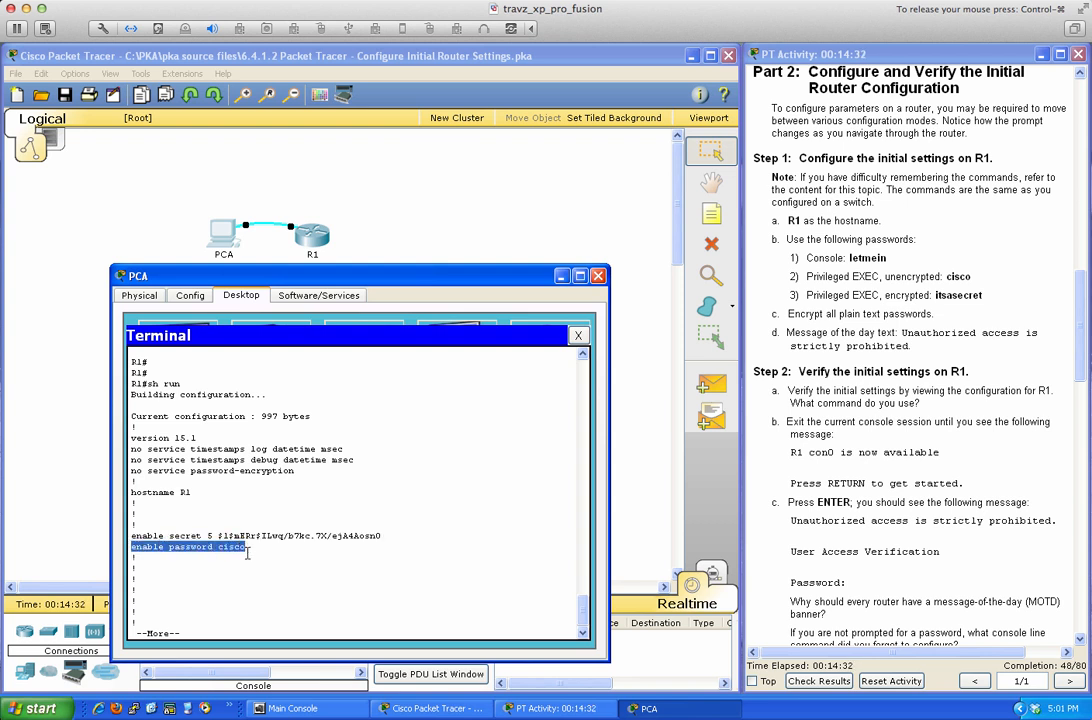
click(347, 549)
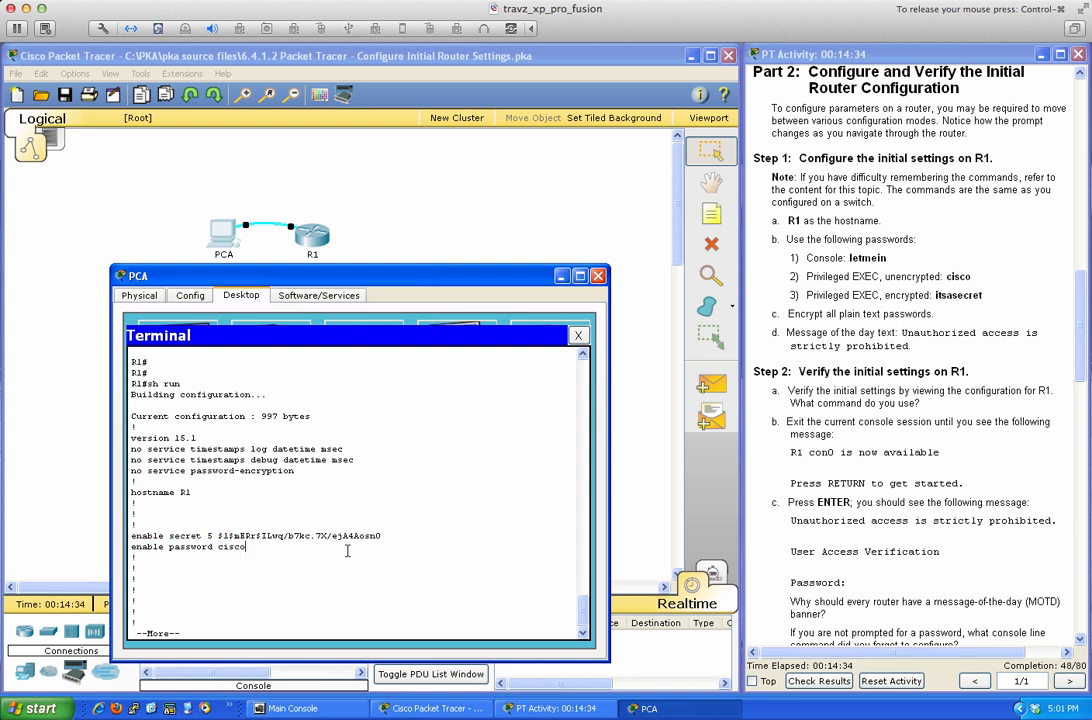
Stop the configuration listing and re-enter global configuration mode with 'conf t'.
key(ctrl+c)
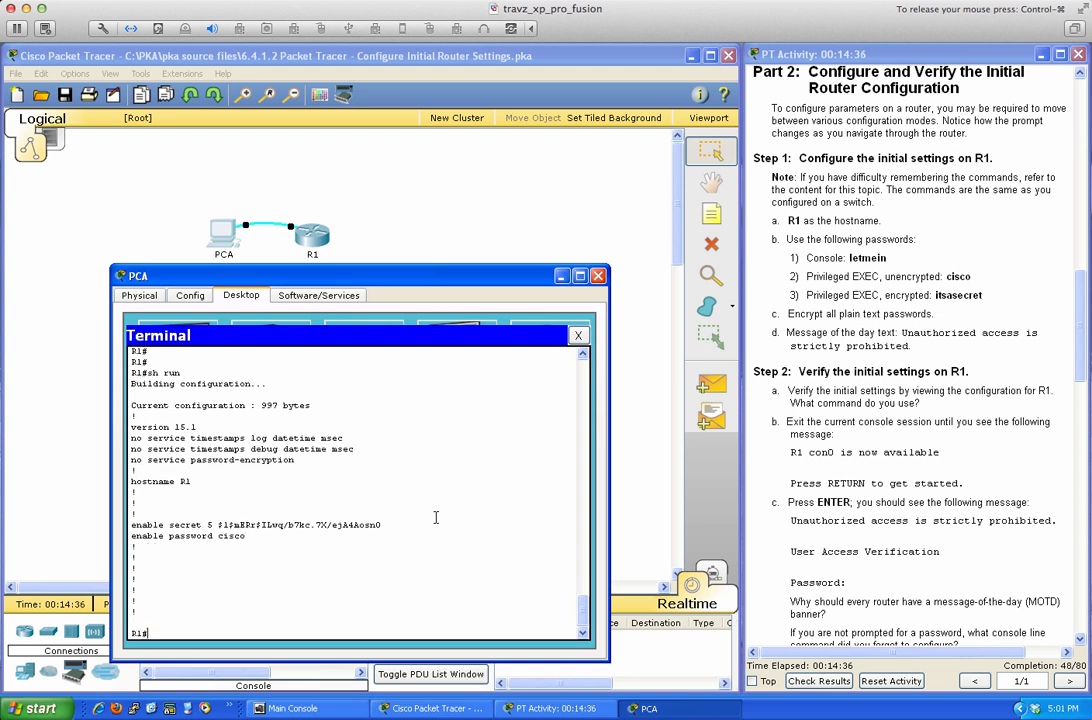
key(Return)
key(Return)
text(conf)
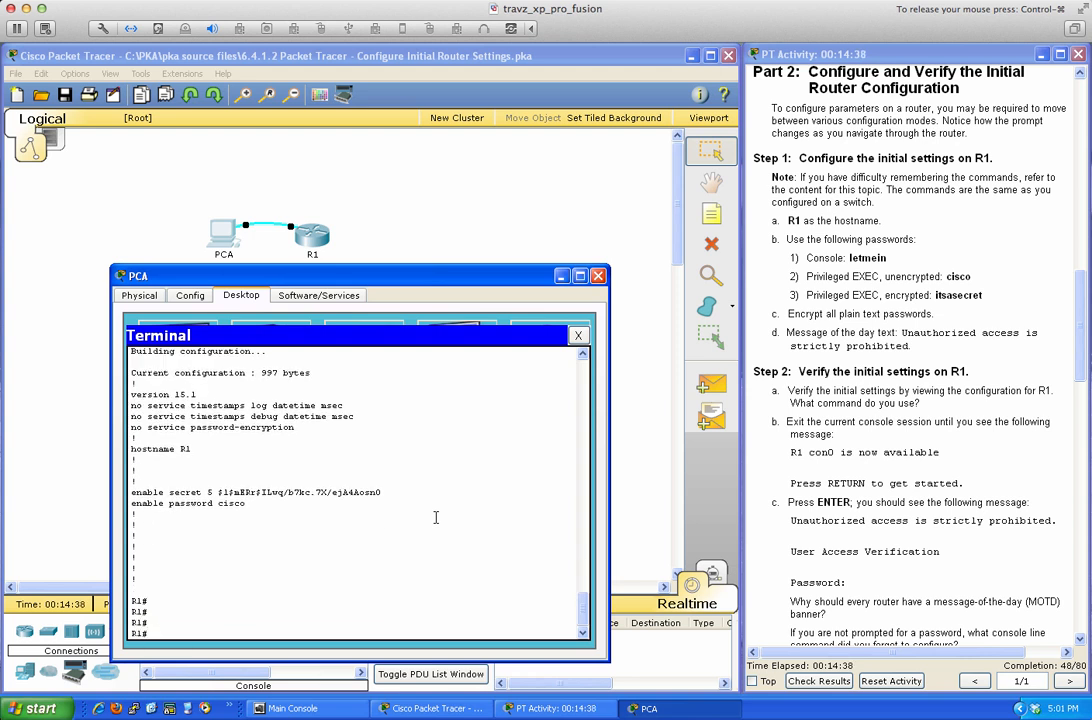
text( t)
key(Return)
key(Return)
key(Return)
key(Return)
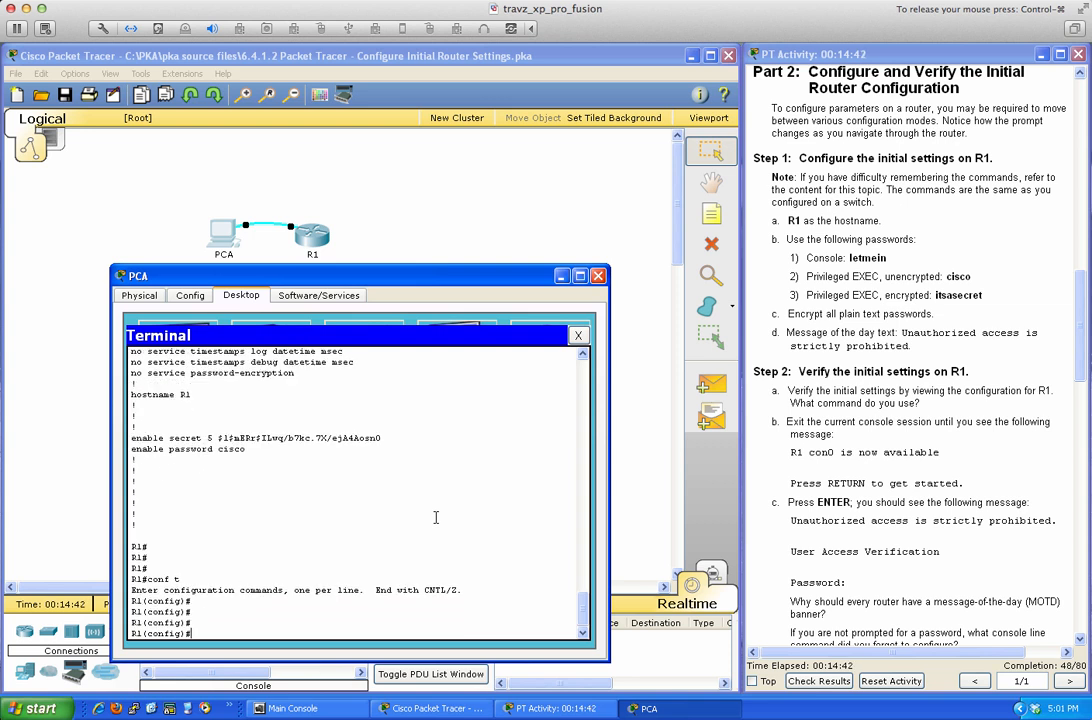
Type 'service password-encryption' at R1(config)# and confirm with ? that only <cr> follows.
text(se)
key(Tab)
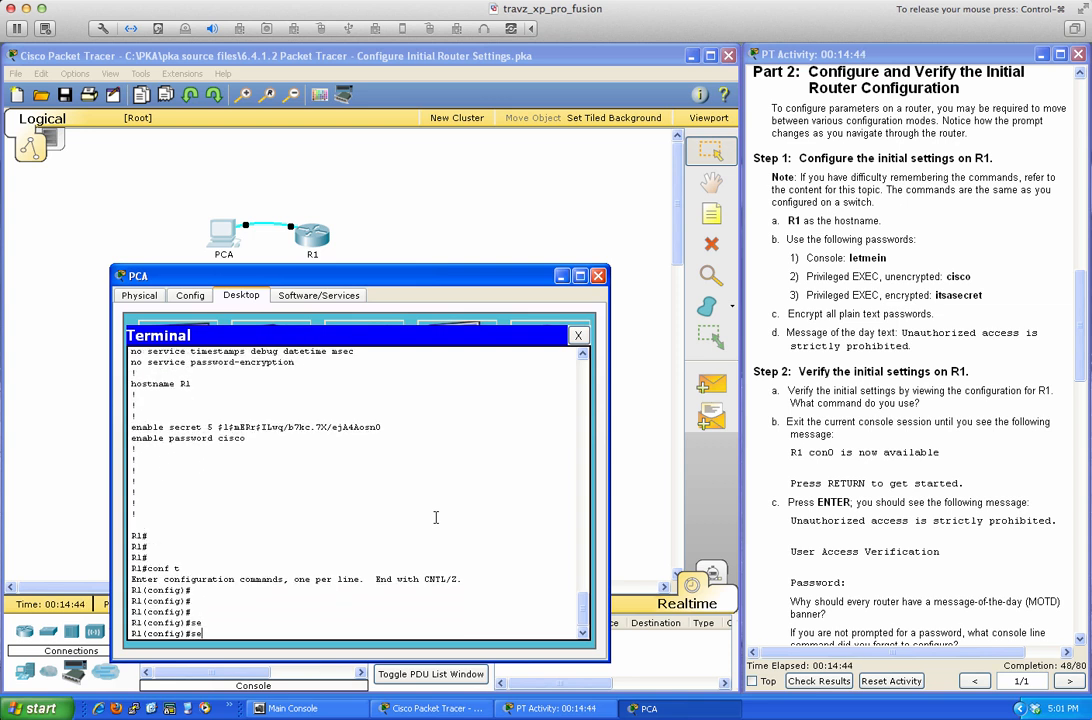
text(rve)
key(Tab)
key(BackSpace)
key(BackSpace)
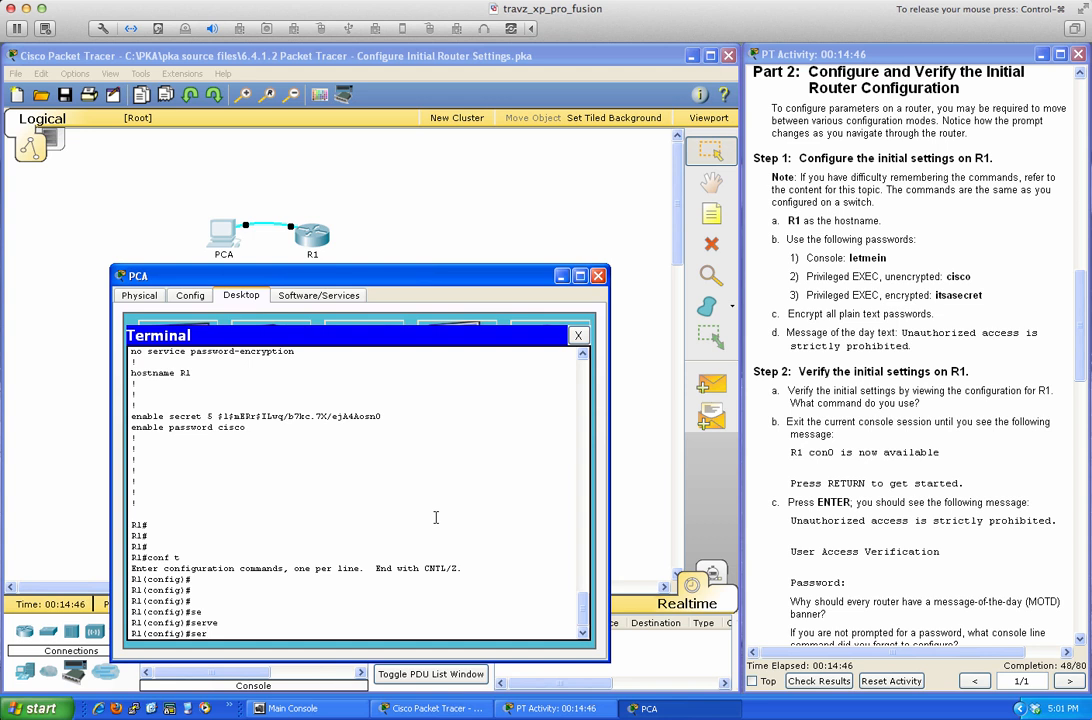
text(vi)
key(Tab)
text(pas)
key(Tab)
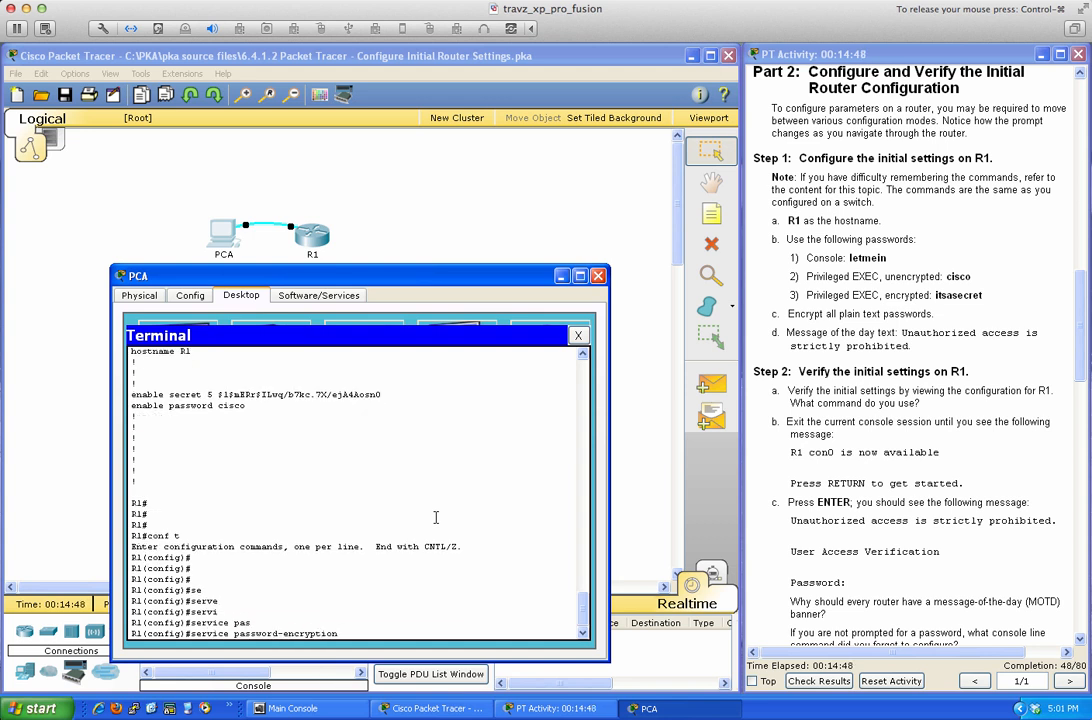
text(?)
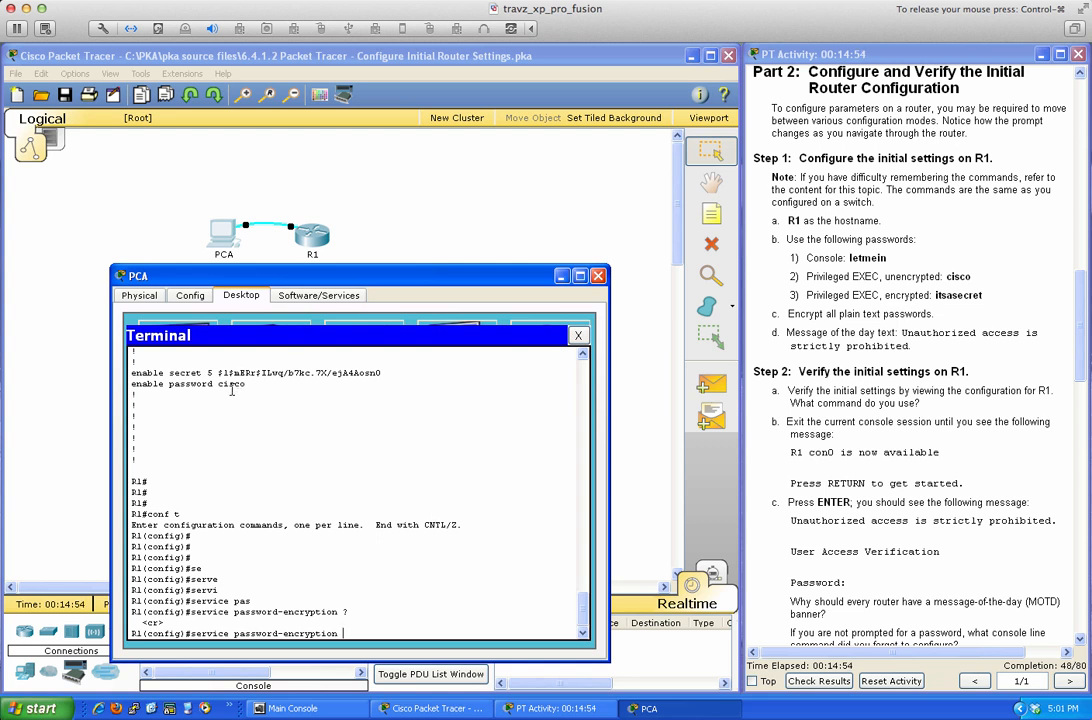
Scroll the PCA terminal output up and back down to the pending service password-encryption prompt.
scroll(366, 465, up, 10)
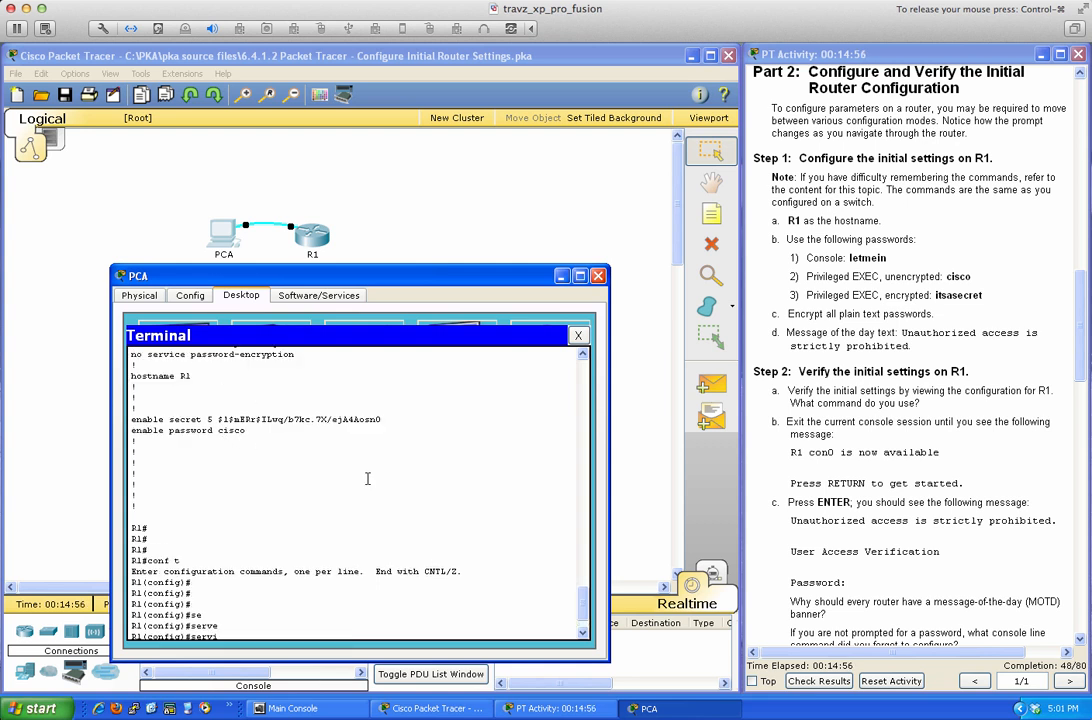
scroll(367, 479, up, 7)
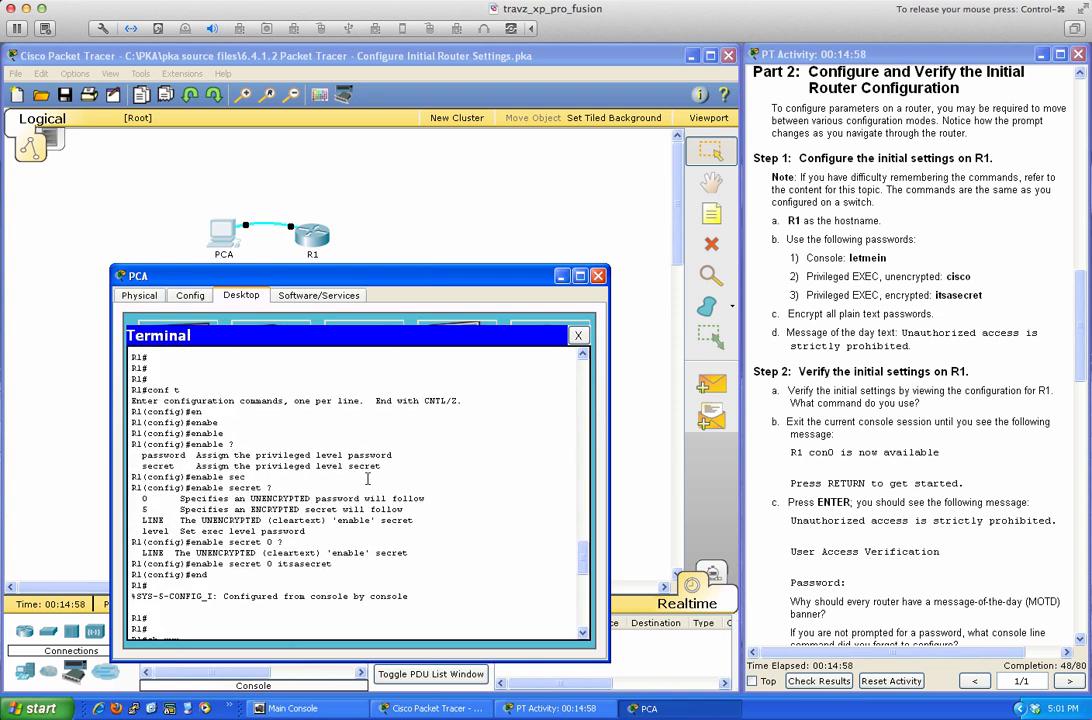
scroll(367, 479, up, 3)
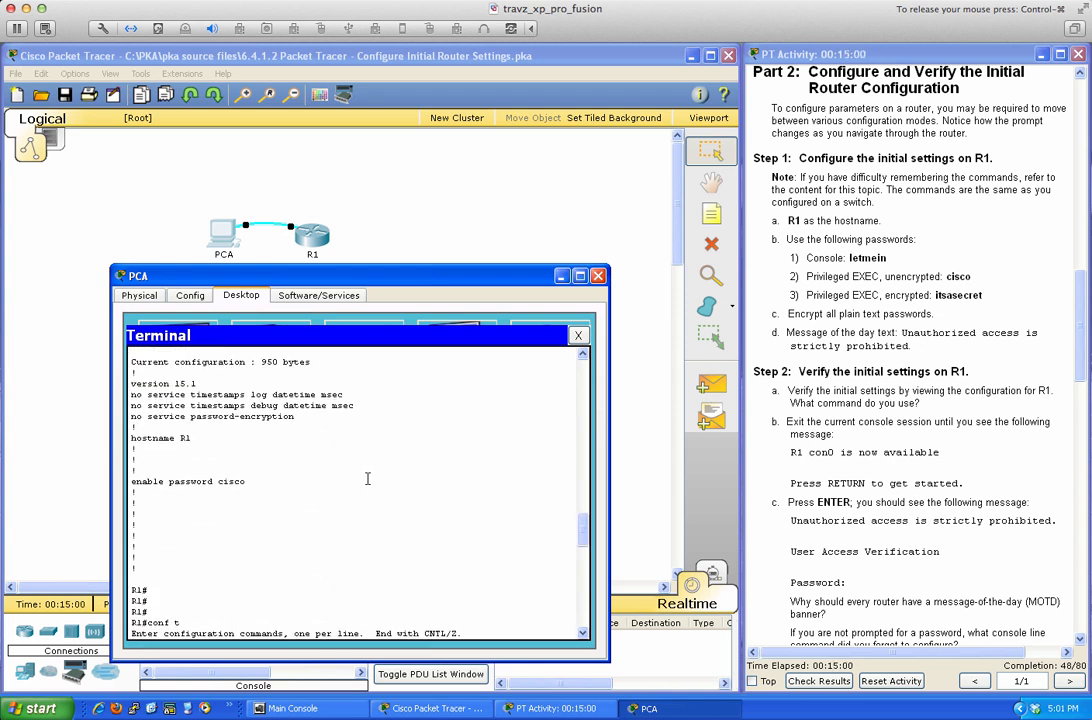
scroll(367, 479, down, 6)
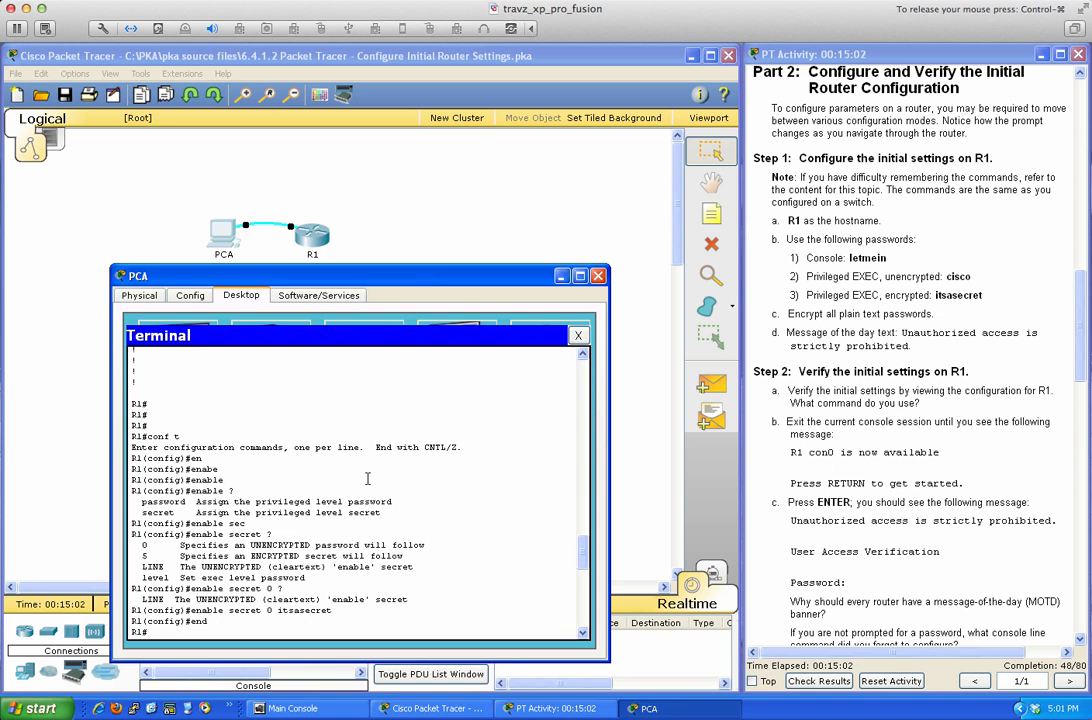
scroll(367, 479, up, 10)
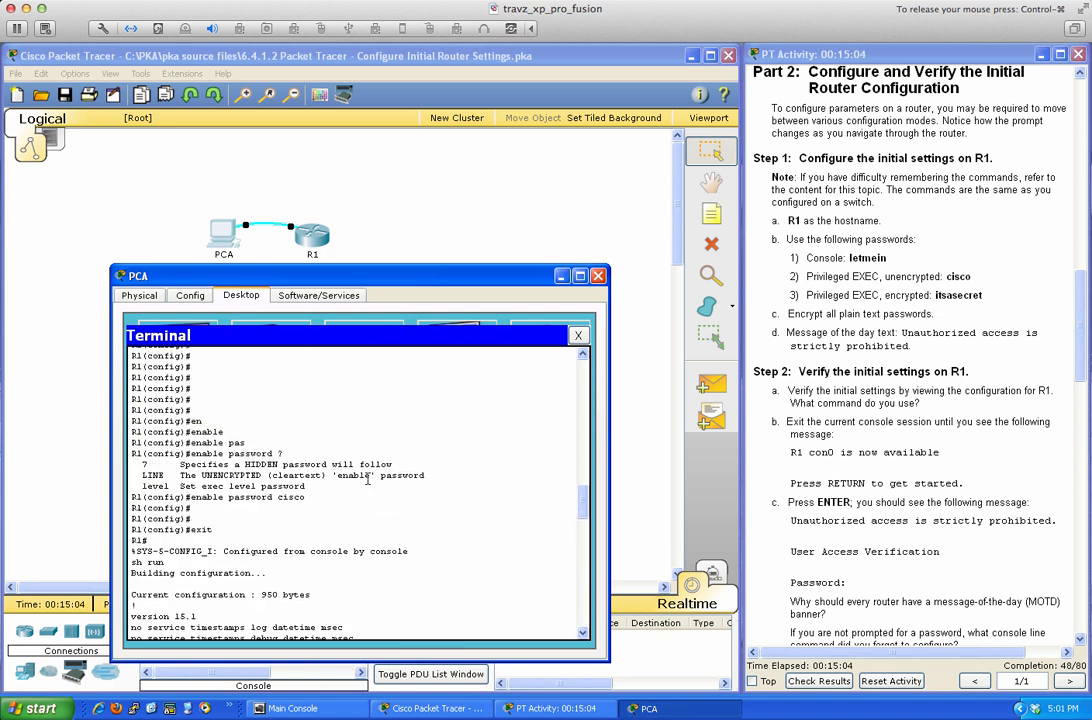
scroll(367, 479, up, 10)
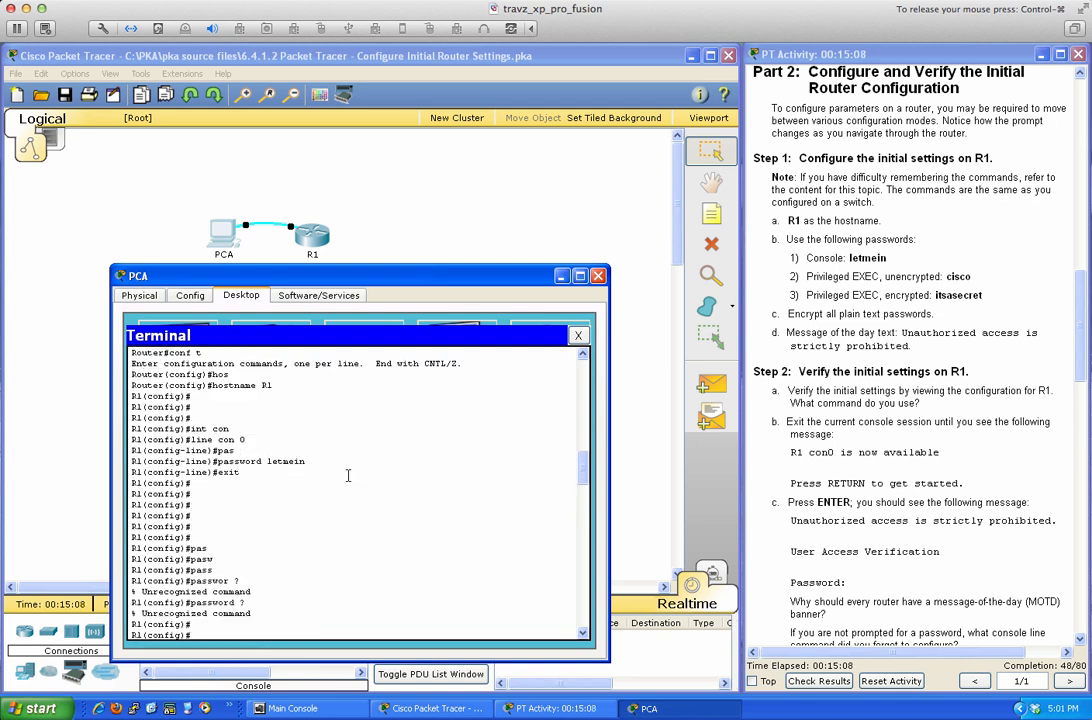
scroll(369, 488, down, 2)
scroll(369, 488, down, 10)
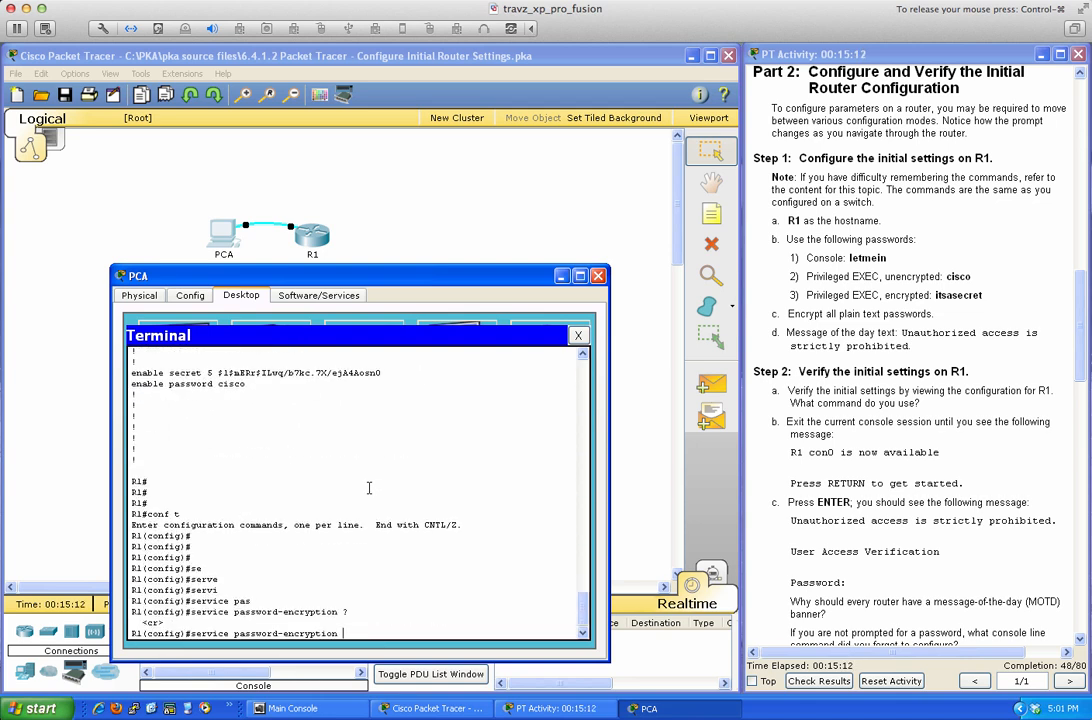
Apply service password-encryption, leave configuration mode, and save to NVRAM with 'wri mem'.
key(Return)
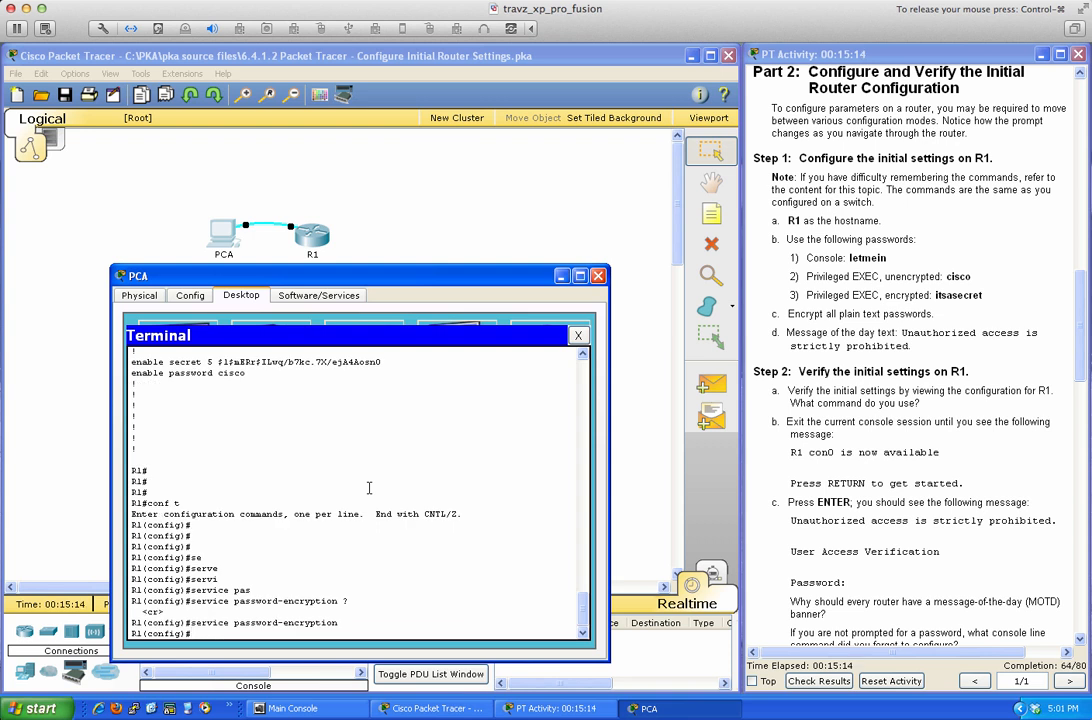
text(end)
key(Return)
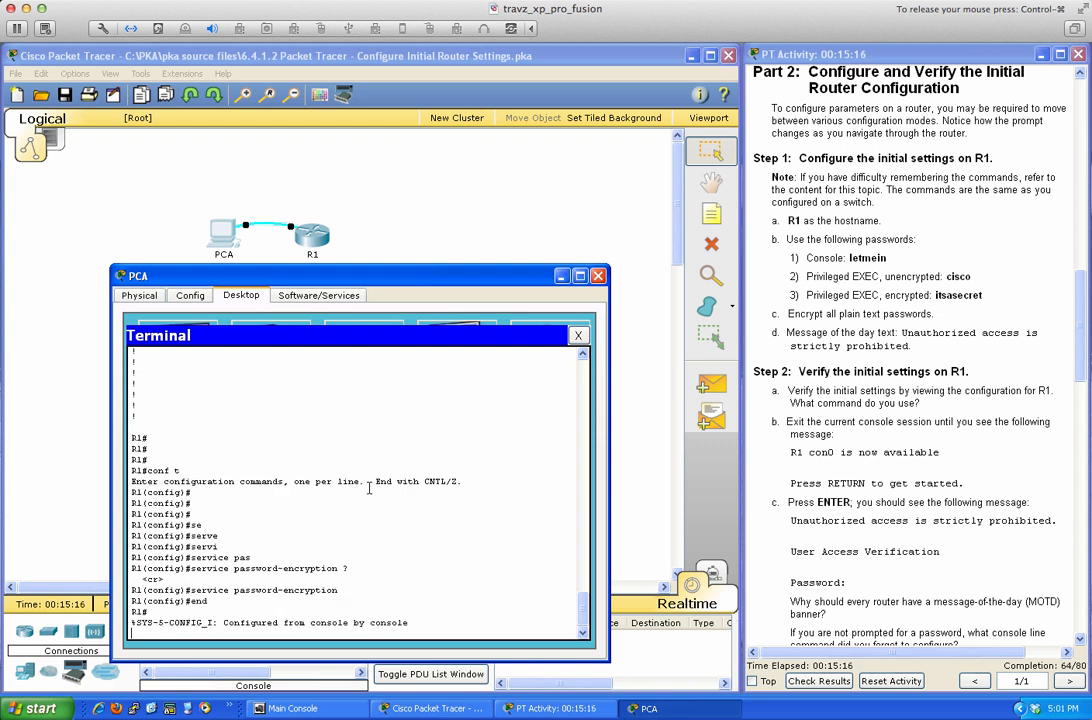
key(Return)
key(Return)
key(Return)
key(Return)
key(Return)
text(wri)
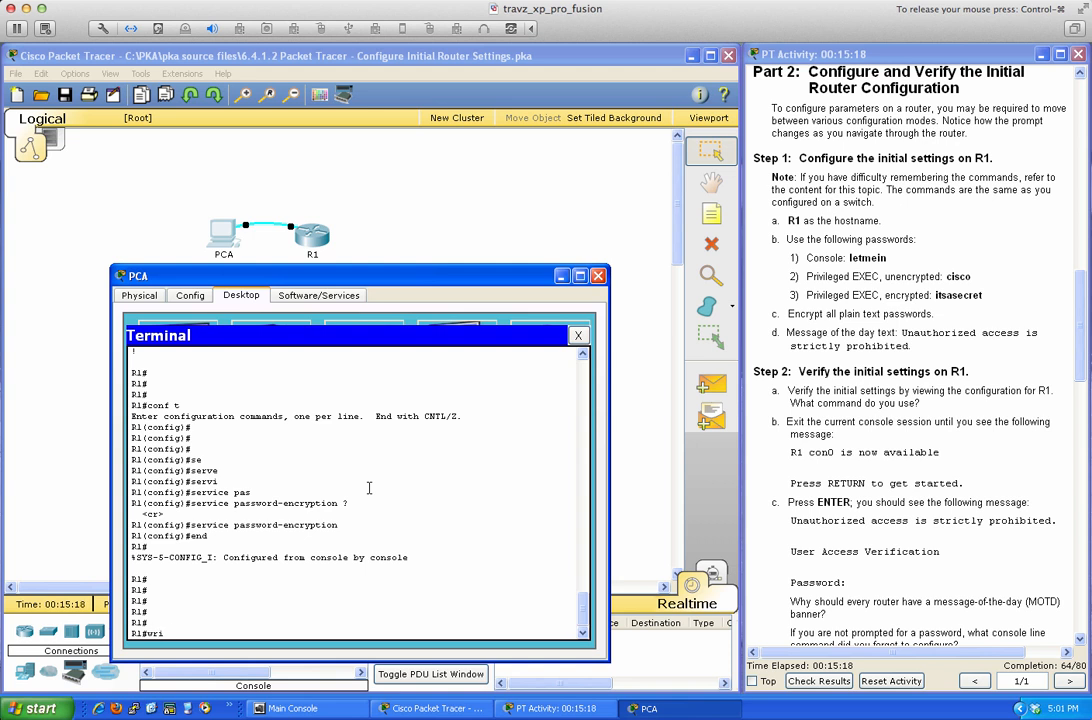
text( mem)
key(Return)
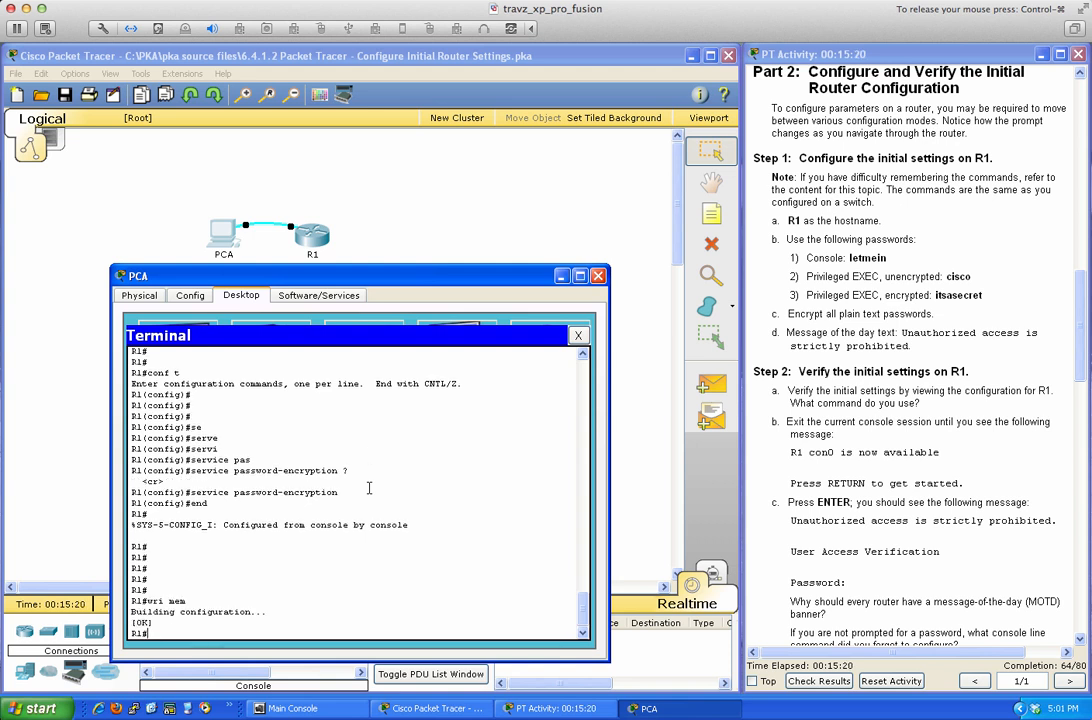
Display R1's running configuration with 'sh run'.
key(Return)
key(Return)
text(sh run)
key(Return)
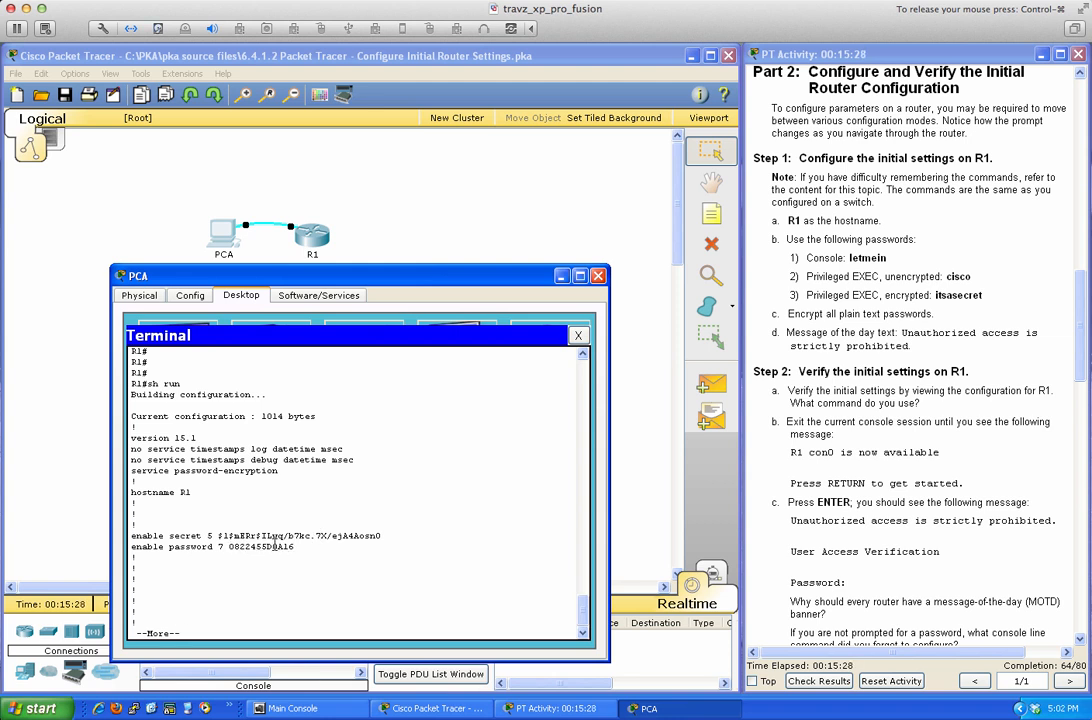
Page through the running configuration to its end, seeing type 7 encrypted passwords.
key(space)
key(space)
key(space)
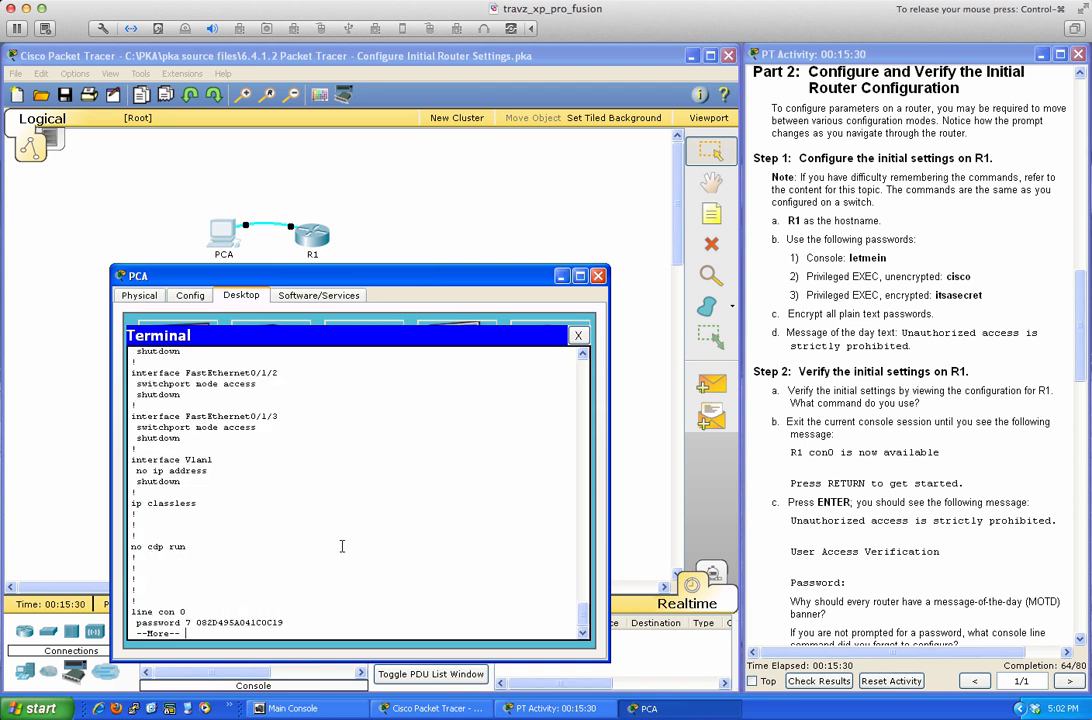
key(space)
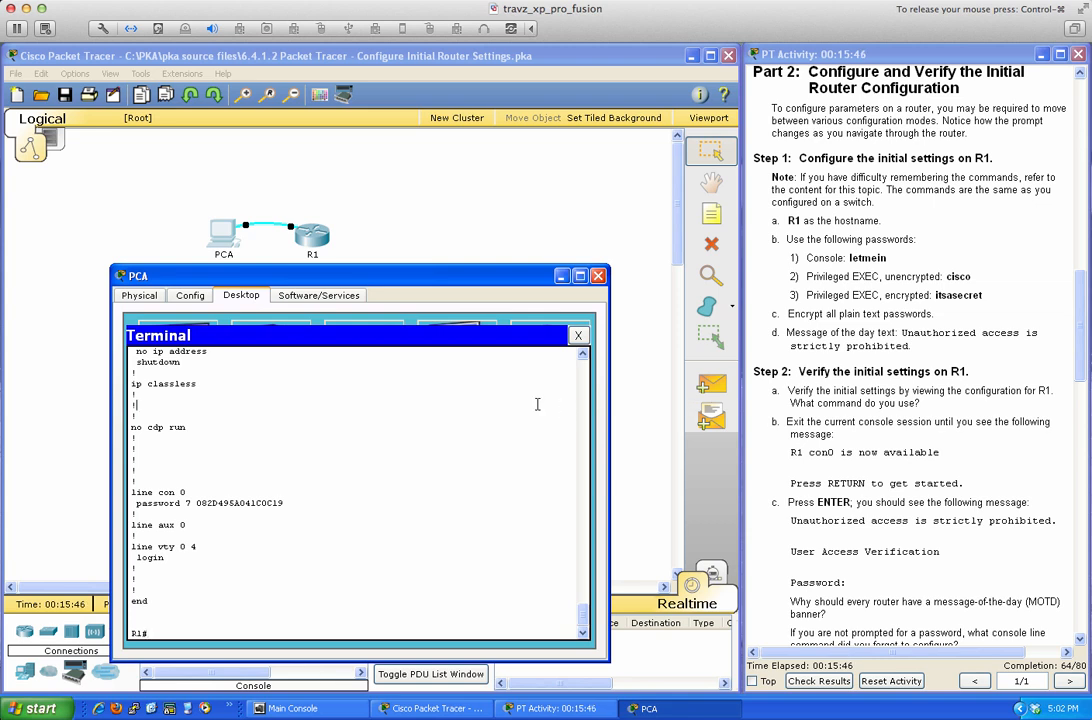
Review the 64/80 assessment items, noting Banner MOTD and console Login incorrect, then close results.
click(820, 683)
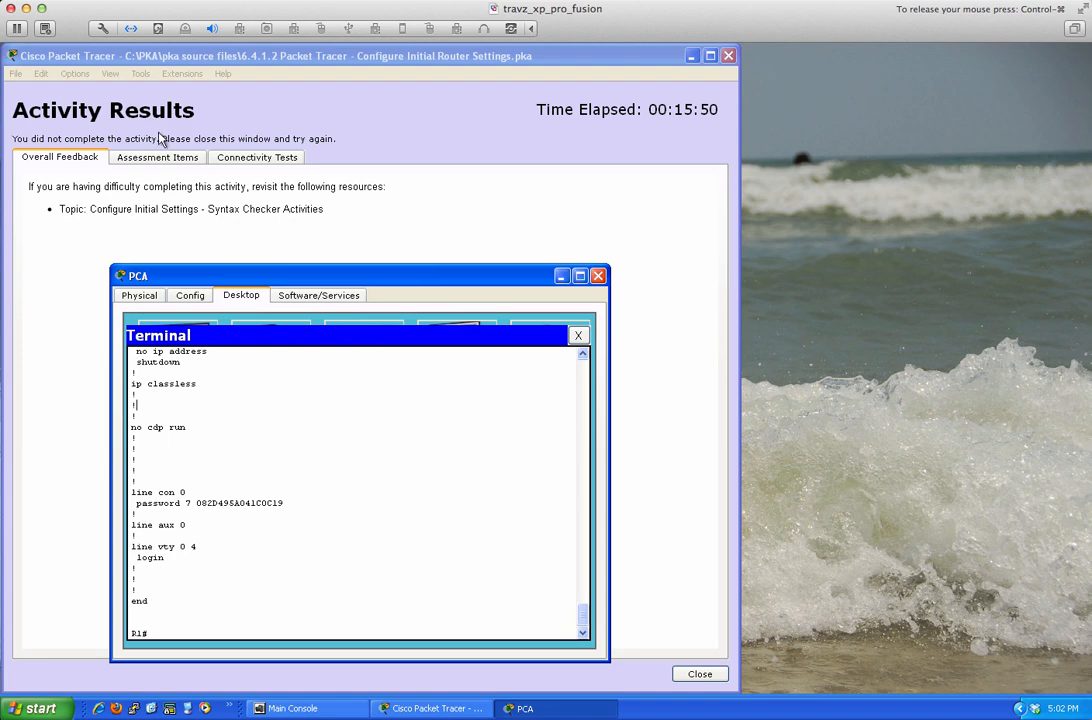
click(158, 157)
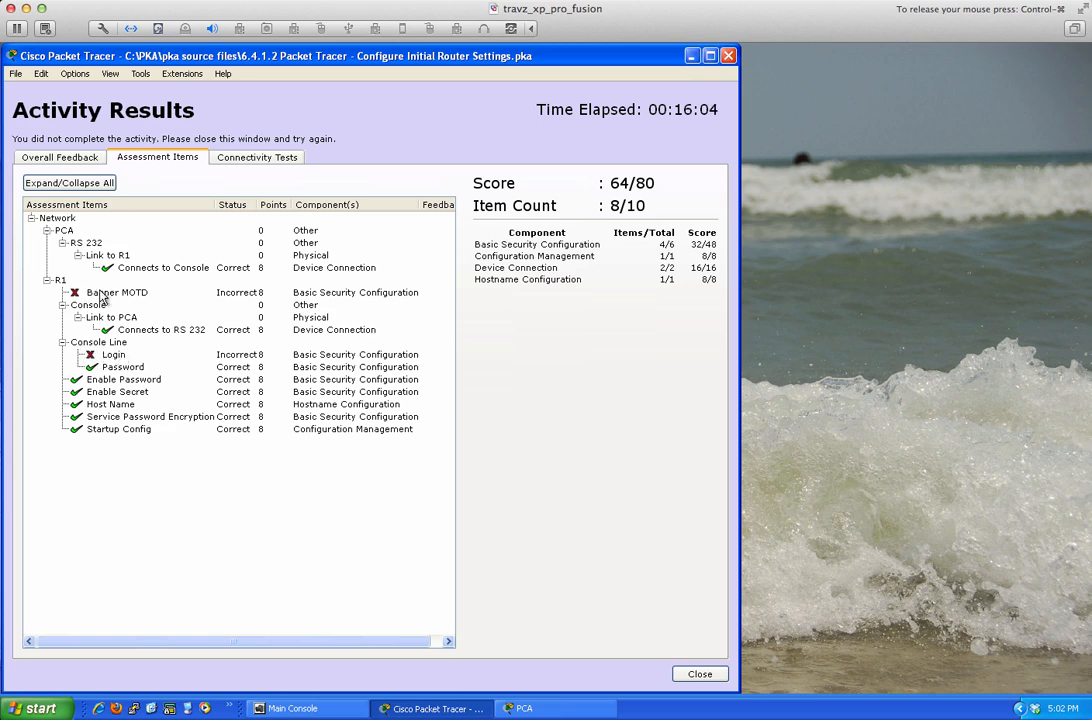
click(705, 674)
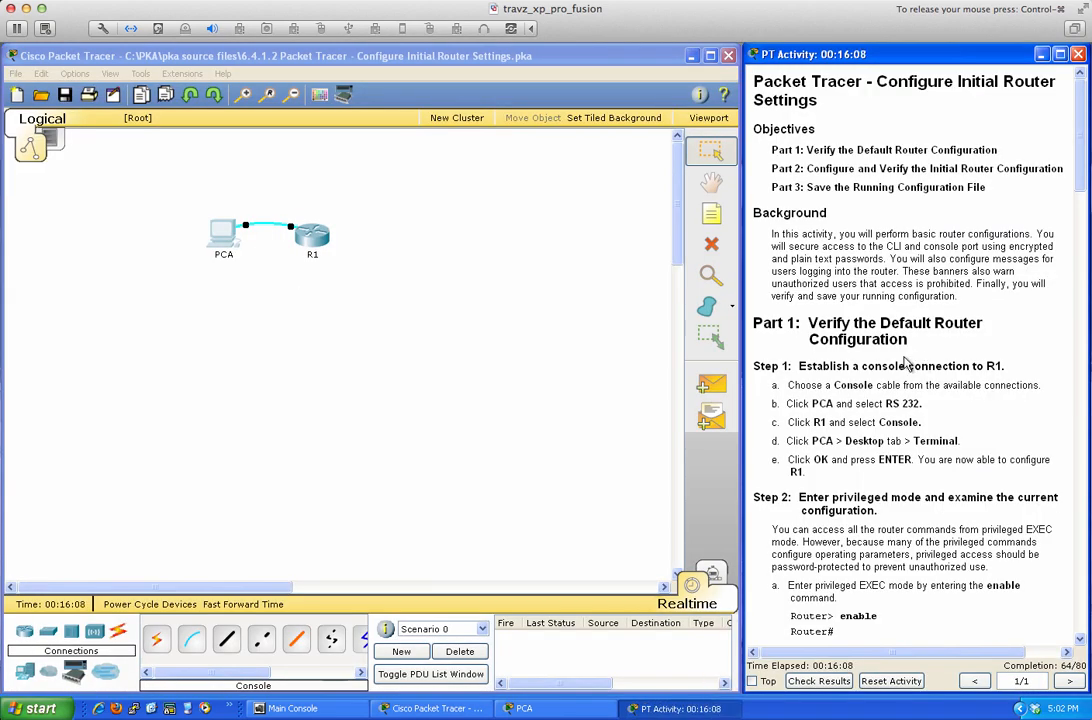
Scroll the activity instructions down to Part 2 Step 2 and the Part 3 heading.
scroll(908, 378, down, 10)
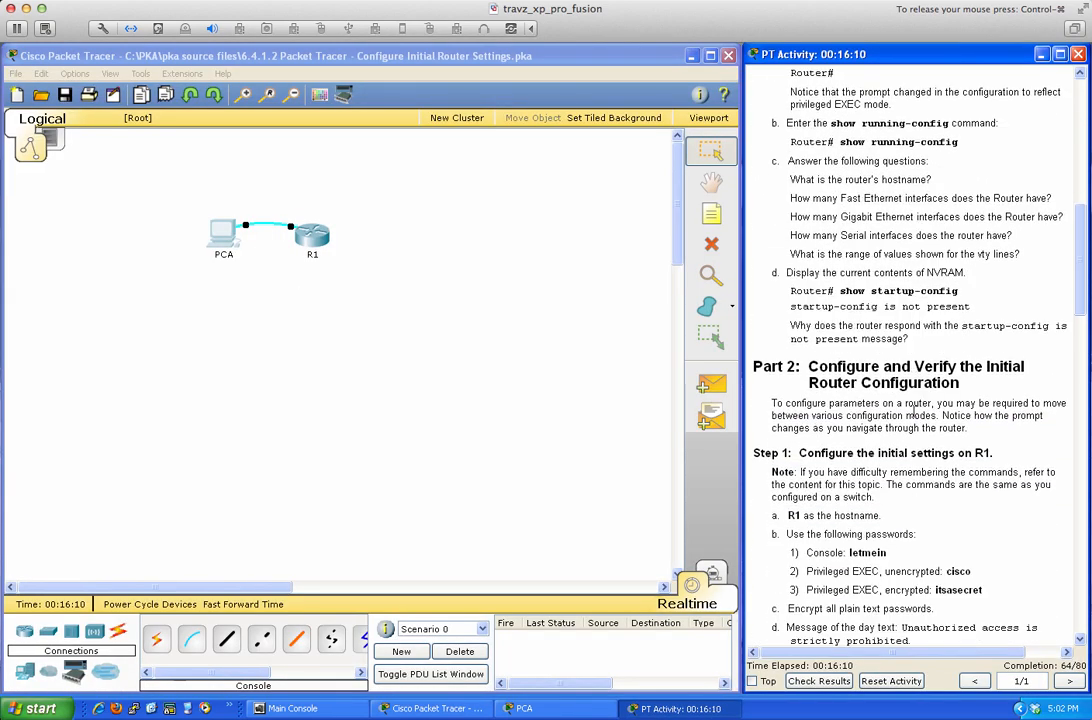
scroll(913, 403, down, 5)
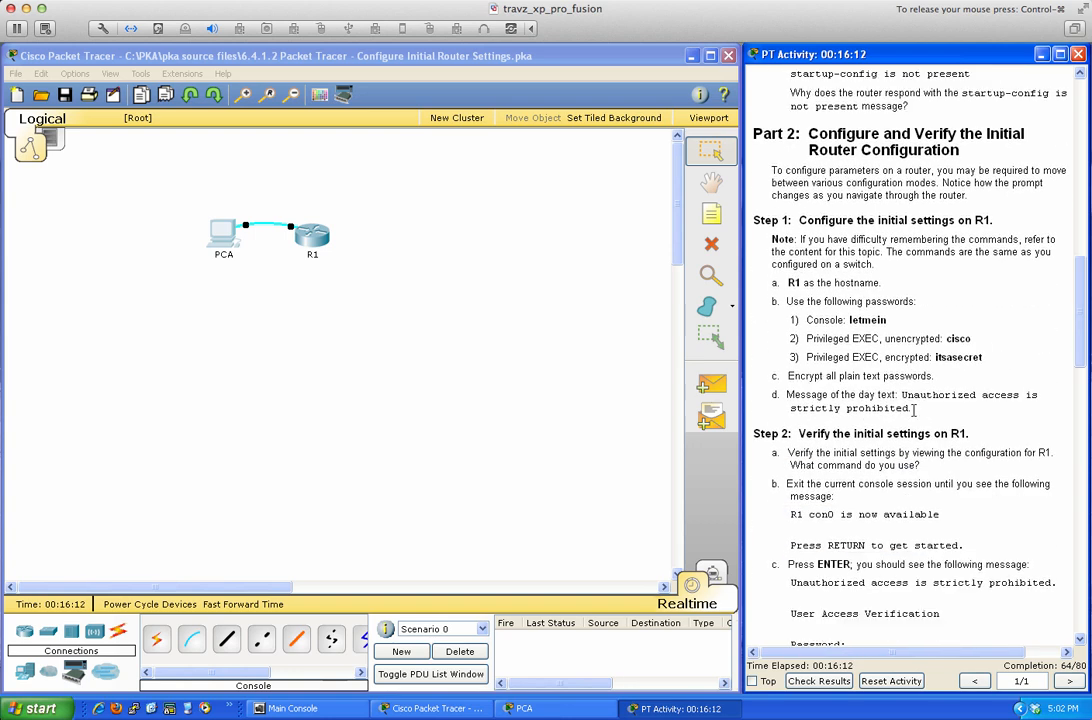
scroll(913, 409, down, 3)
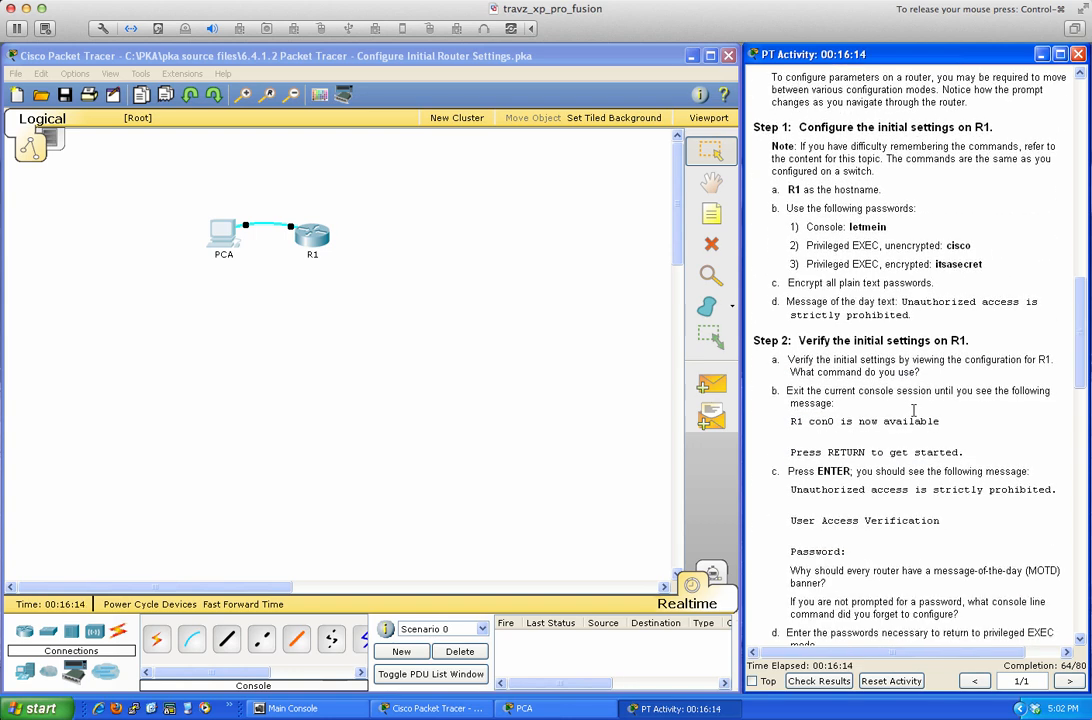
scroll(913, 410, down, 2)
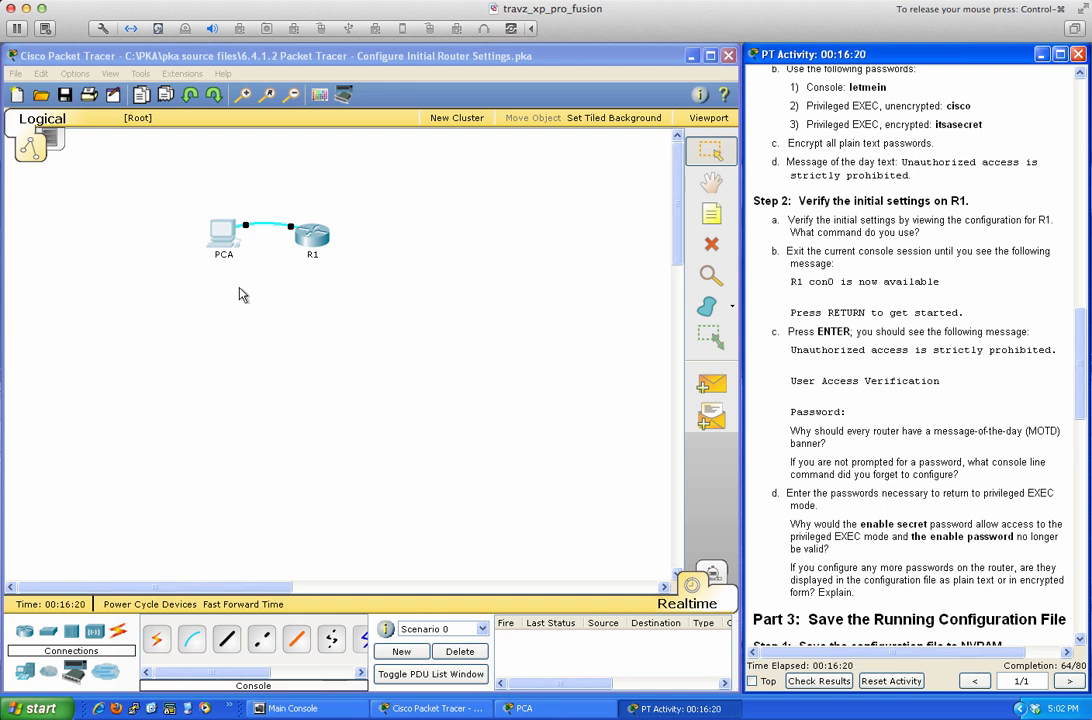
Reopen PCA's terminal to R1 and enter global configuration mode with 'conf t'.
click(222, 233)
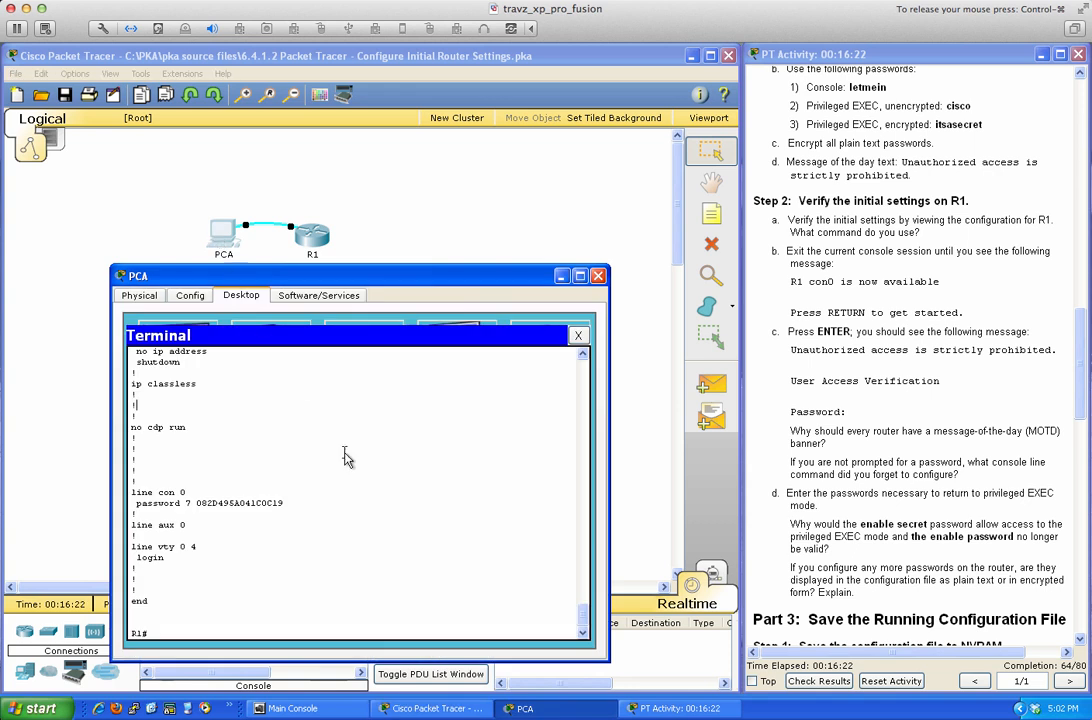
key(Return)
key(Return)
key(Return)
key(Return)
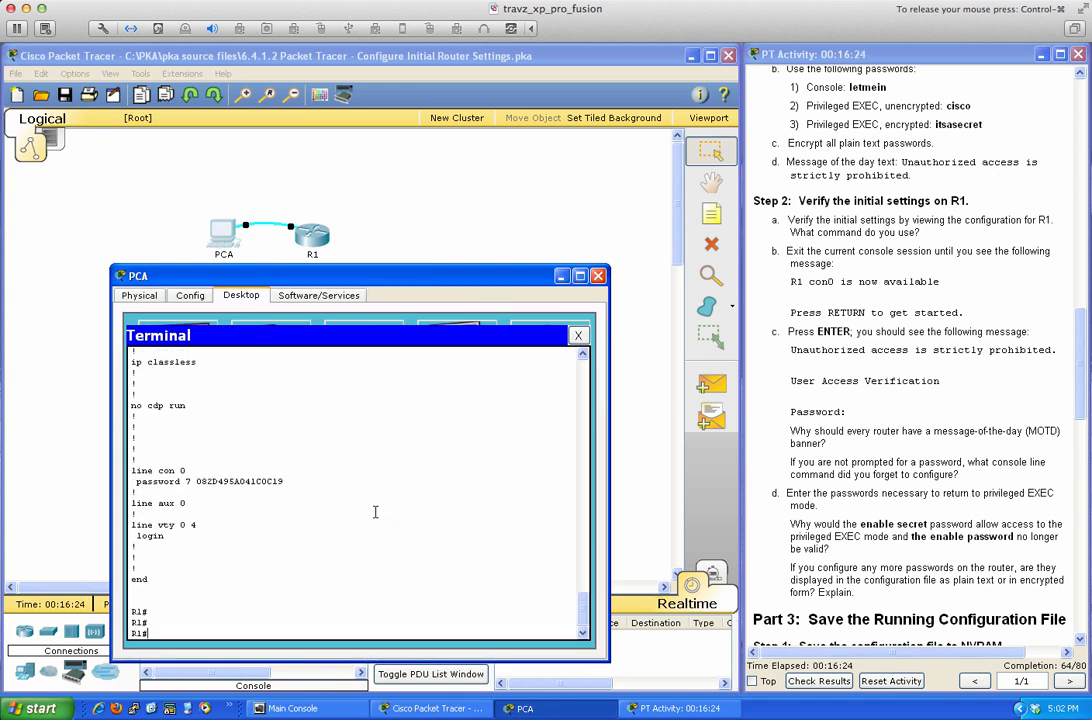
text(conf t)
key(Return)
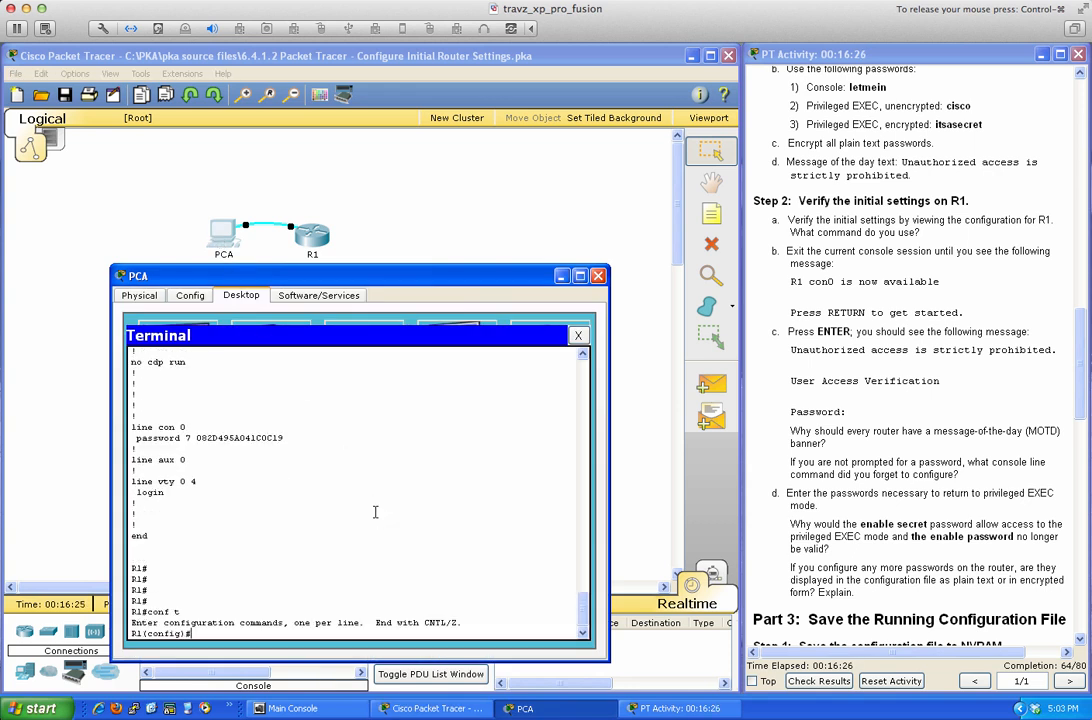
key(Return)
key(Return)
key(Return)
key(Return)
Set the banner motd to "Unauthorized access is strictly prohibited." using $ as the delimiter.
text(banner)
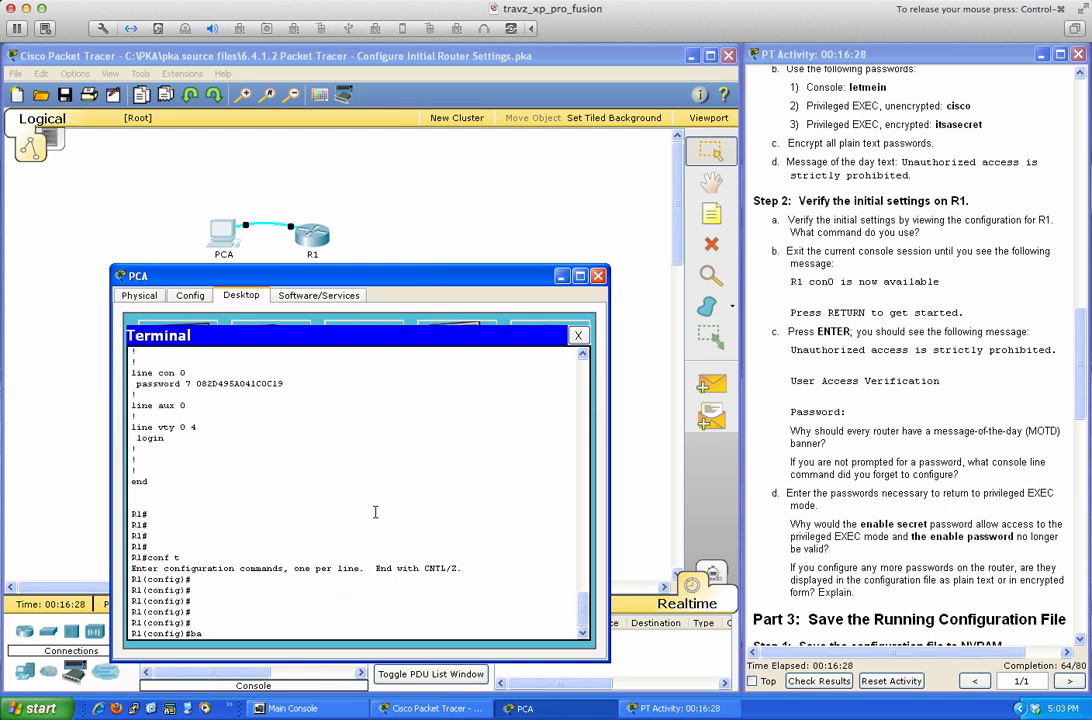
key(Tab)
text(?)
text(mot)
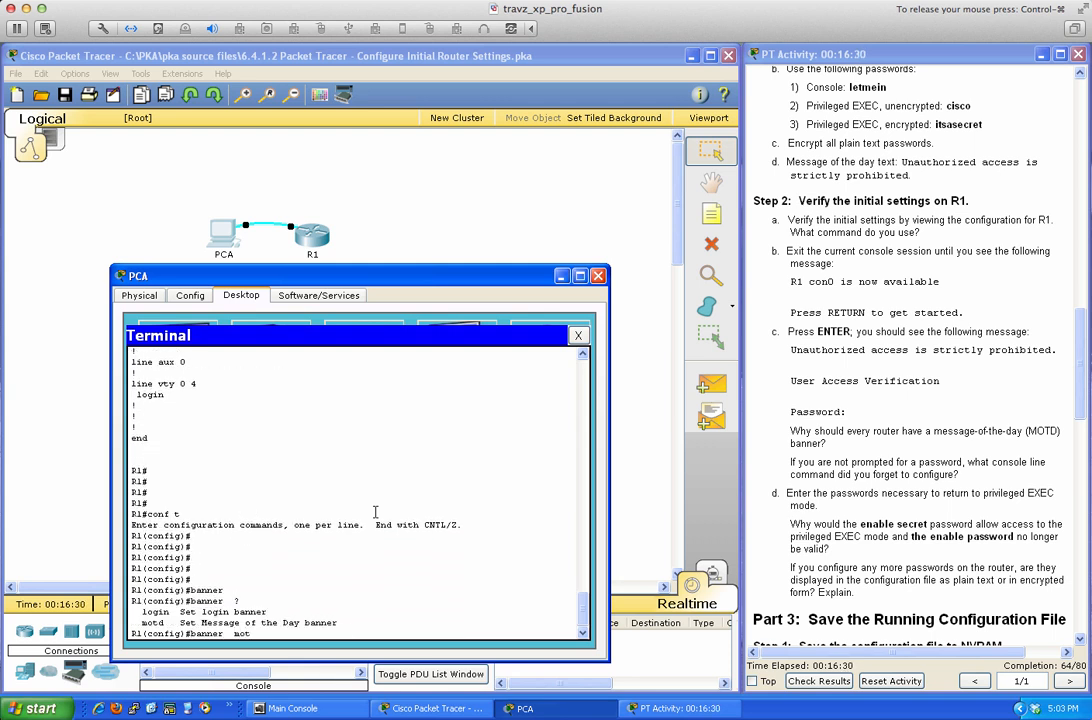
key(Tab)
text(?)
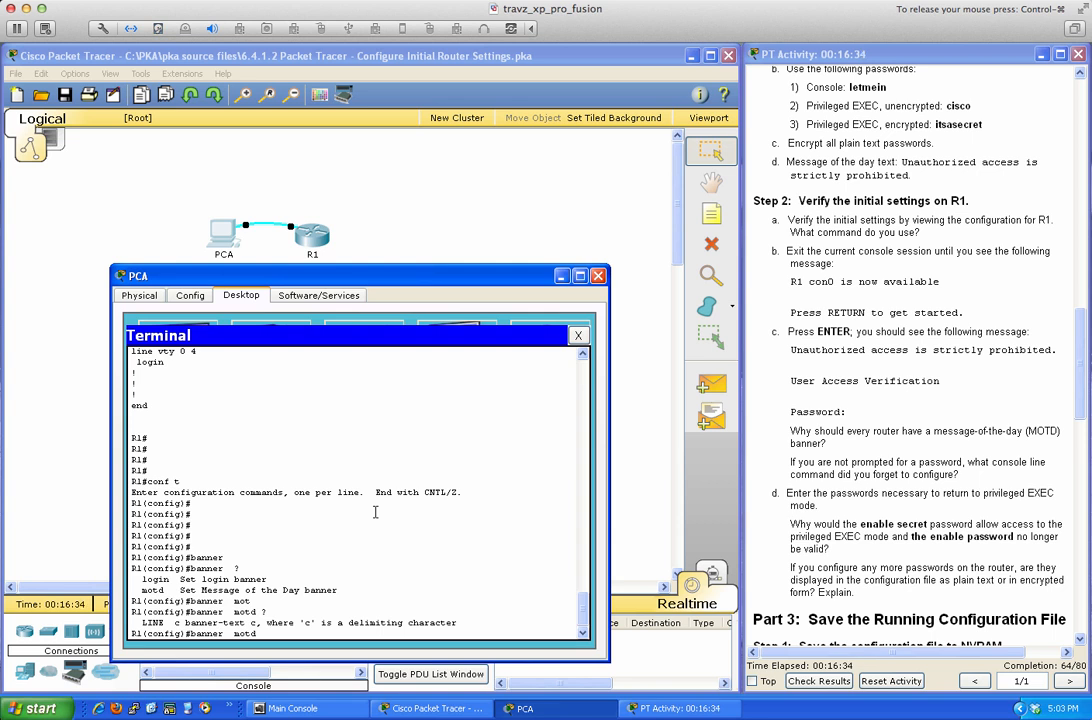
text($)
key(Return)
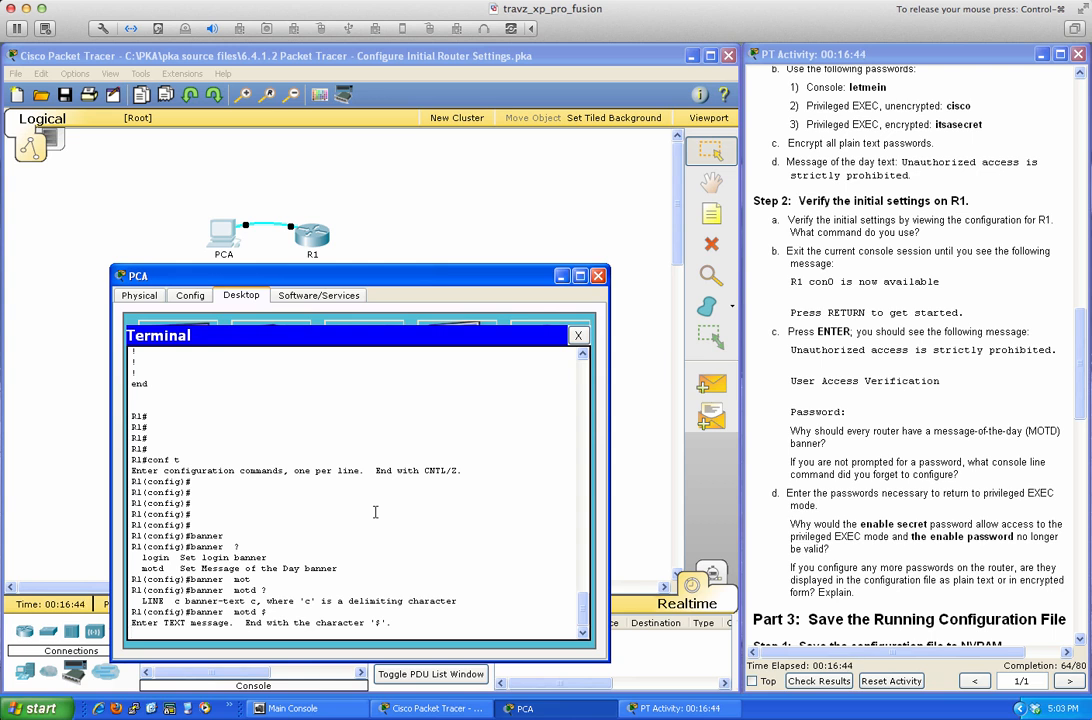
text(Unauthorized access is strictl)
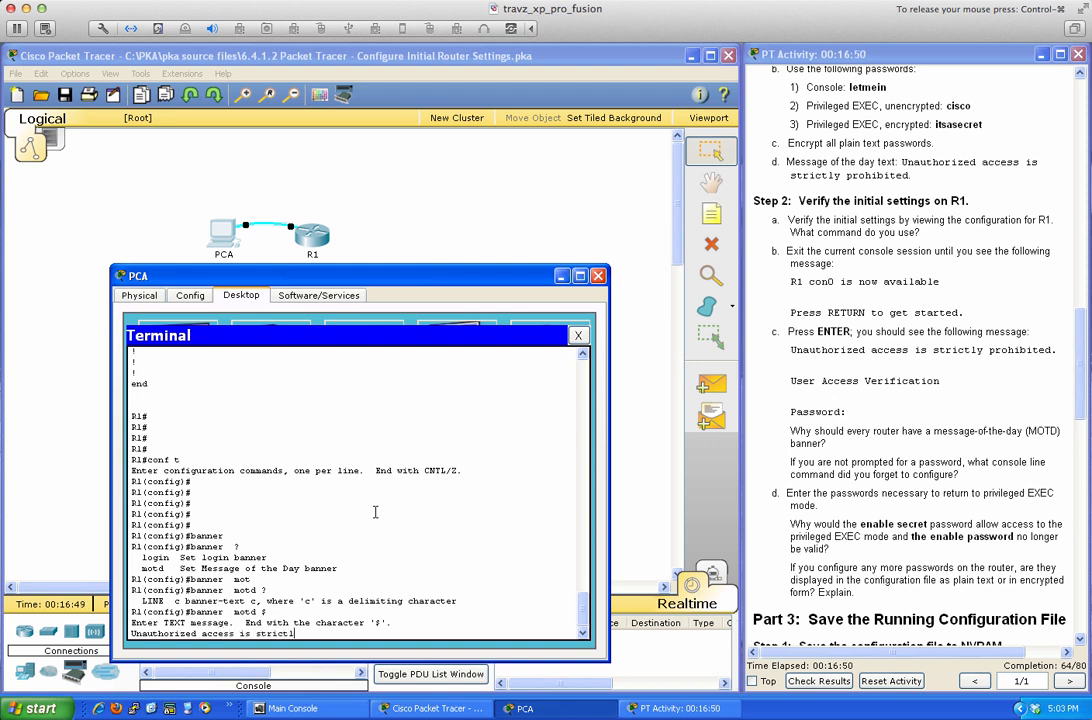
text(y prohibited.)
key(Return)
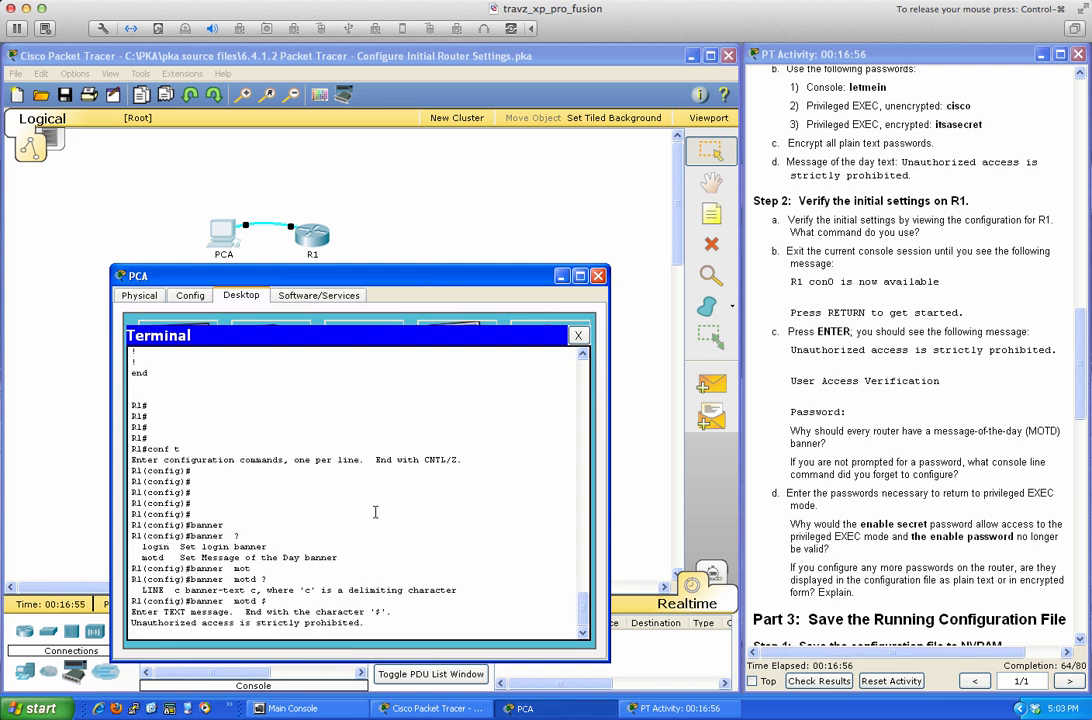
text($)
key(Return)
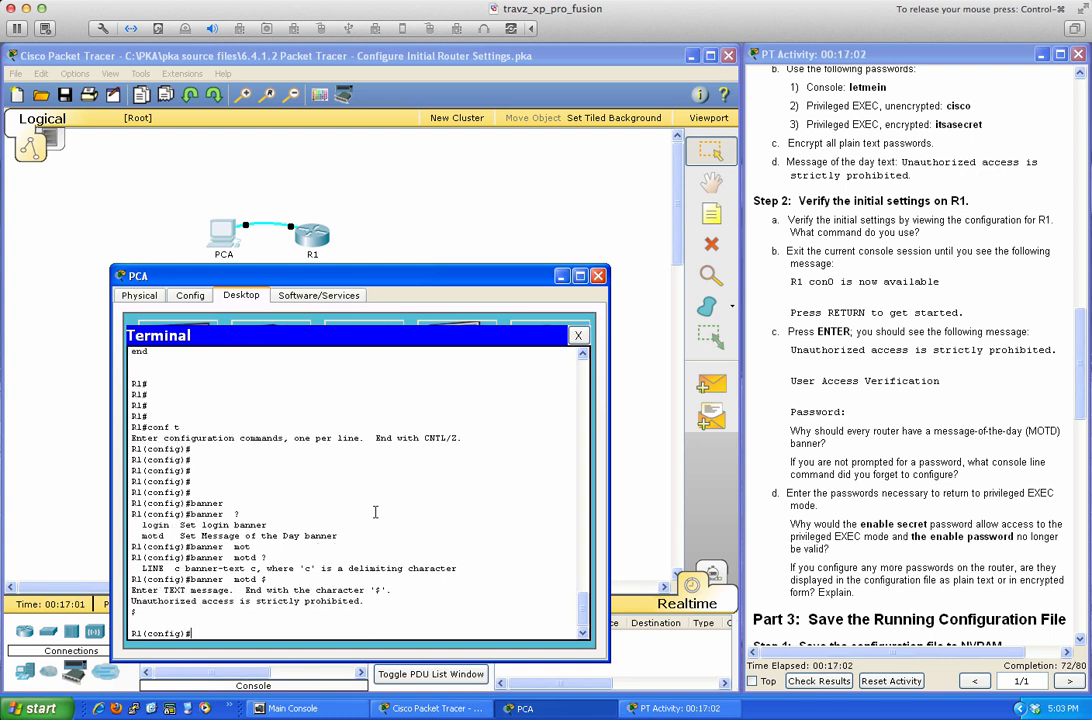
key(Return)
key(Return)
key(Return)
key(Return)
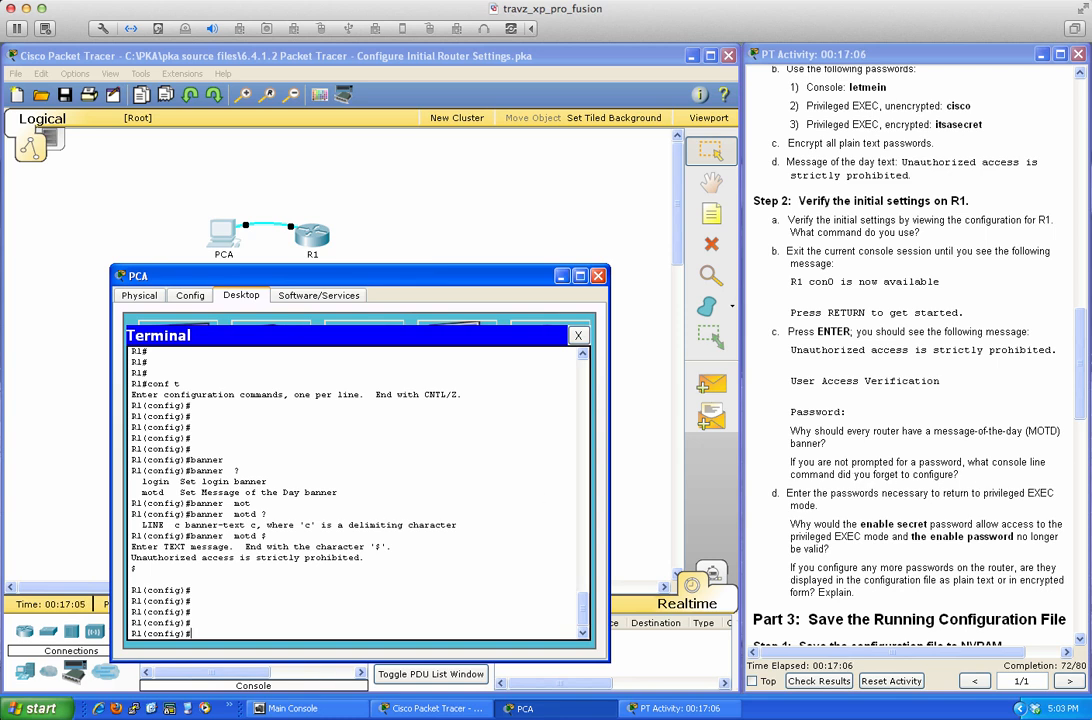
Return to R1's terminal and leave configuration mode with 'end'.
drag(1081, 386, 1081, 413)
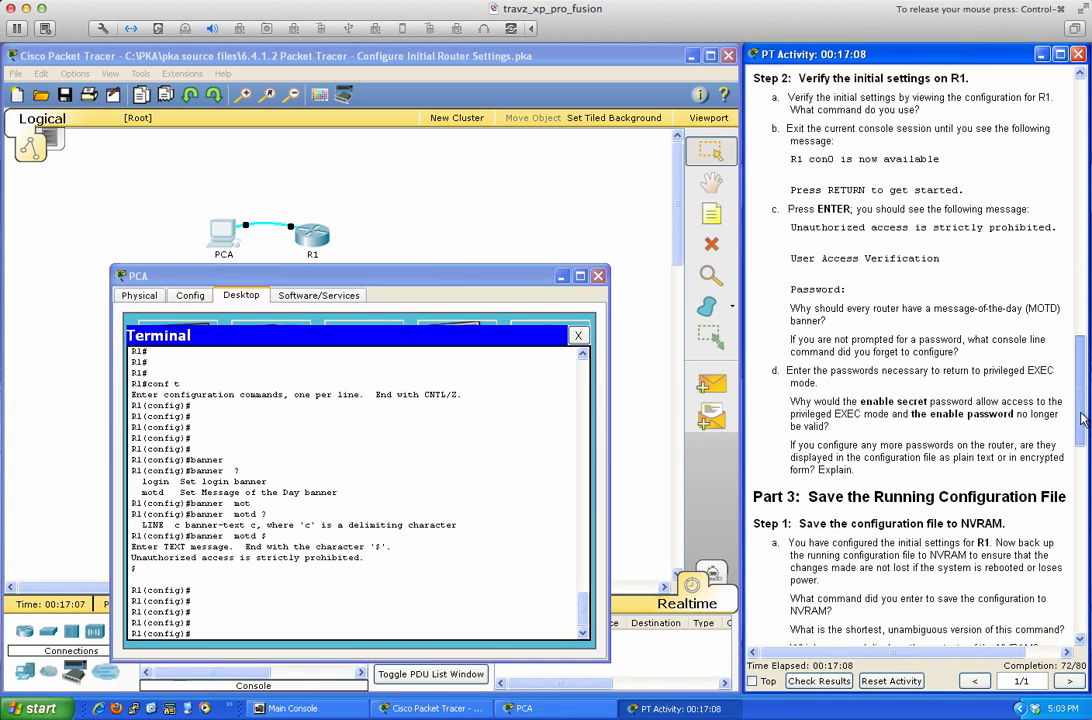
click(404, 505)
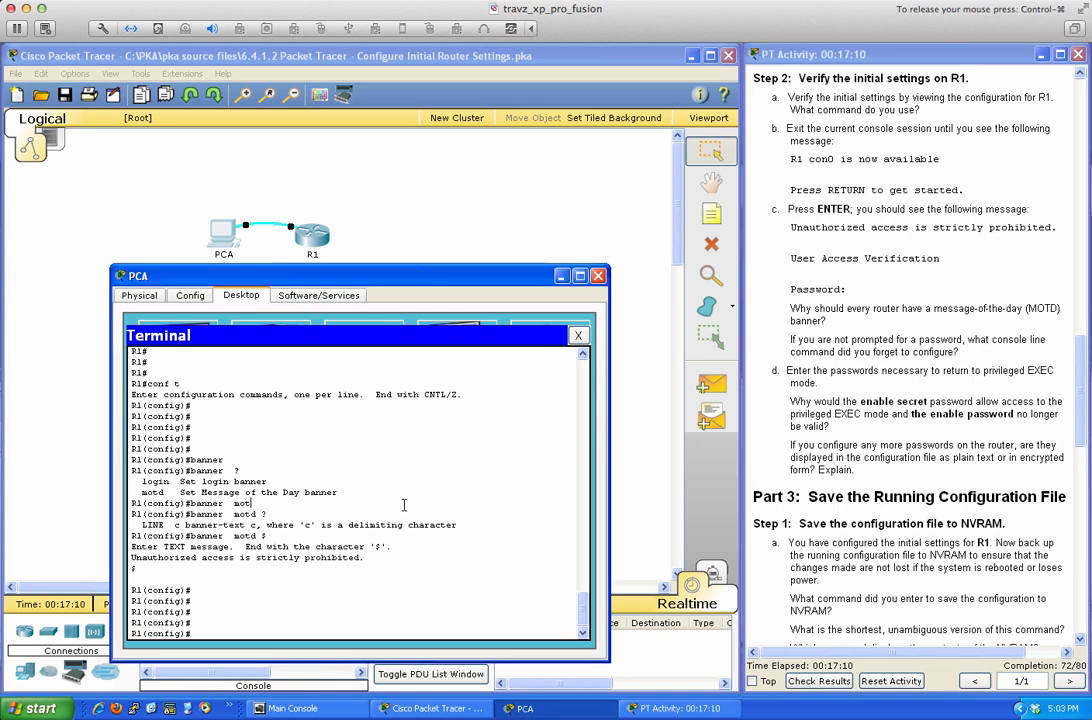
key(Return)
key(Return)
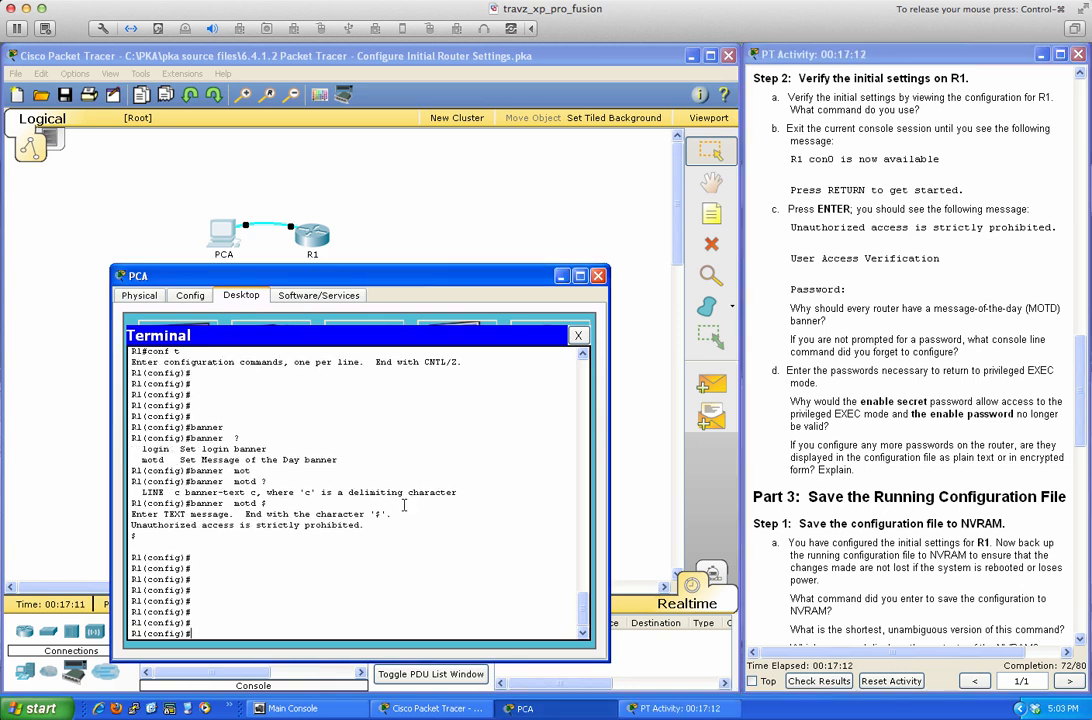
text(end)
key(Return)
Save R1's configuration with 'wri mem' and end the console session with 'exit'.
key(Return)
key(Return)
text(wri mem)
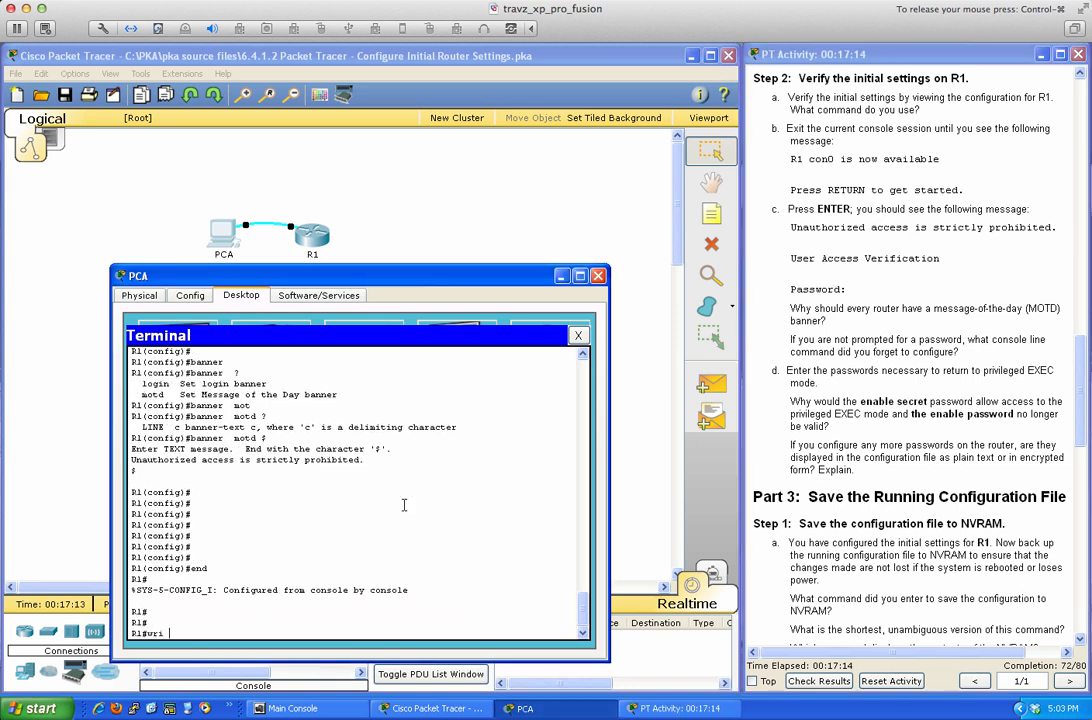
key(Return)
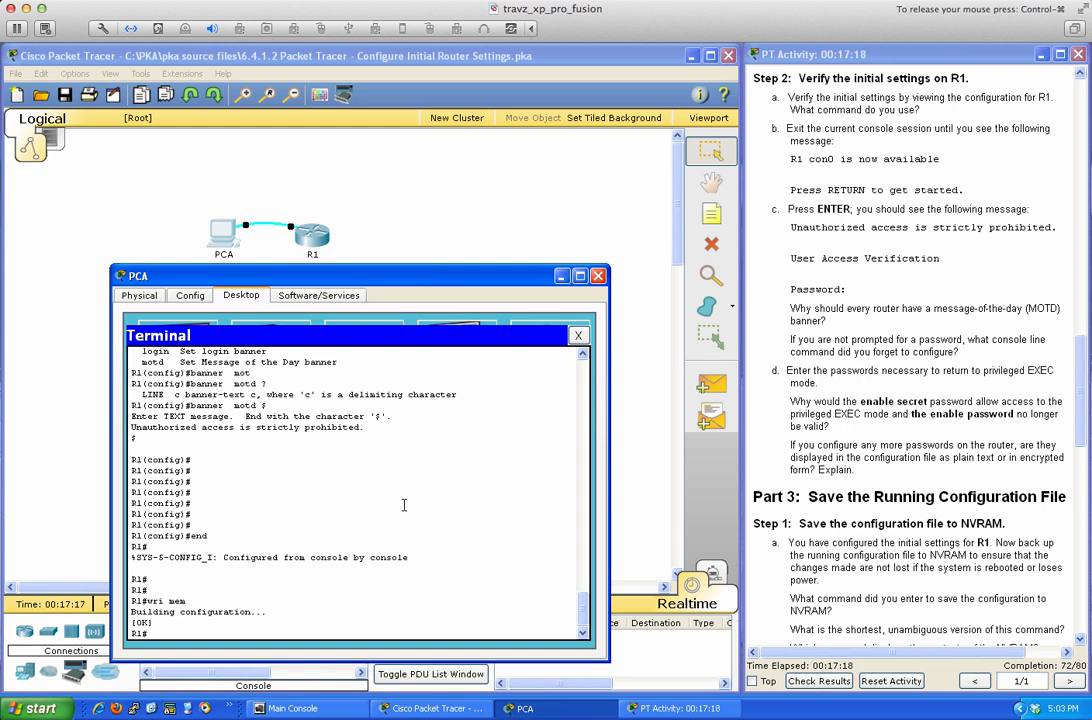
key(Return)
key(Return)
key(Return)
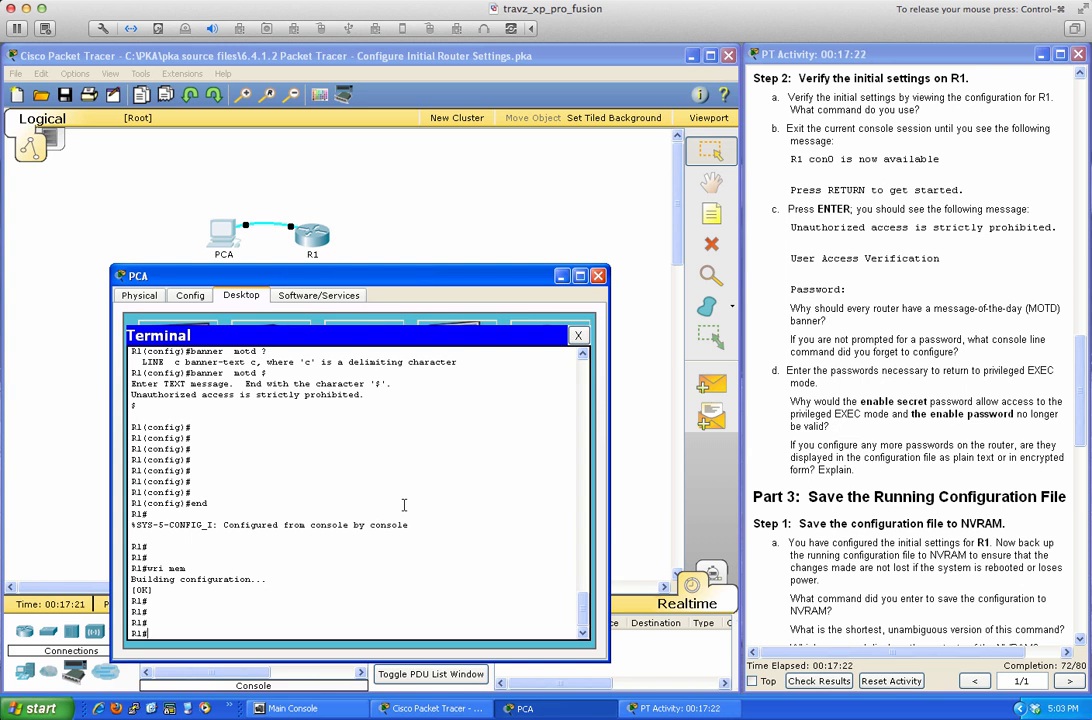
text(exit)
key(Return)
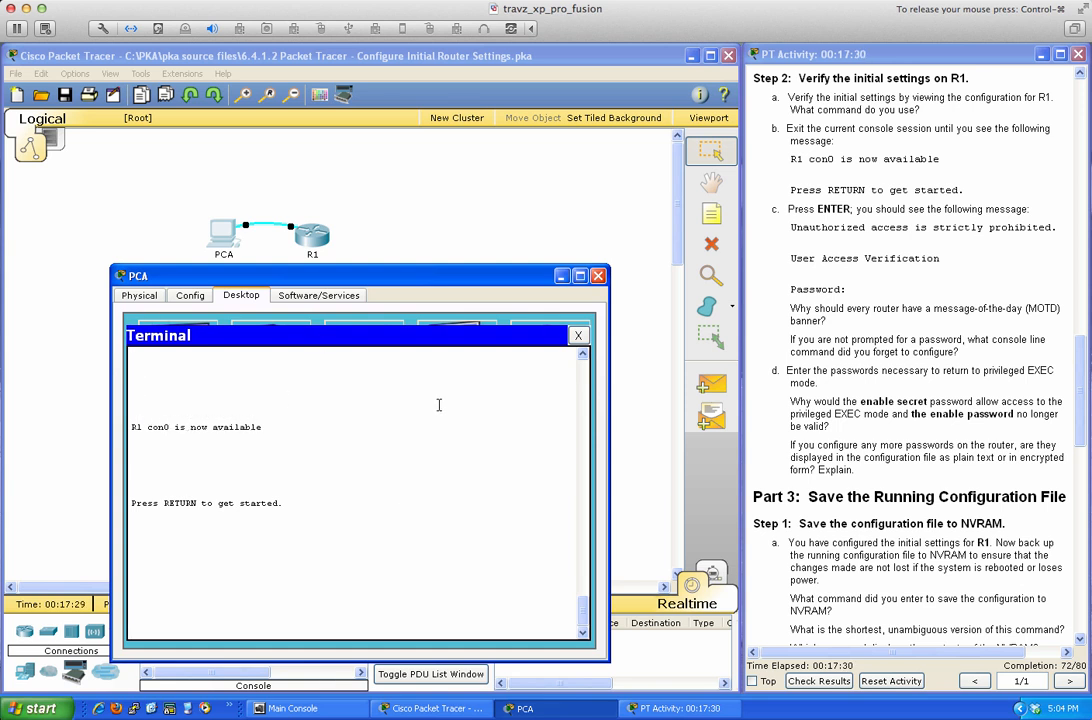
Get past R1's MOTD banner and enter en with the enable password to reach R1#.
key(Return)
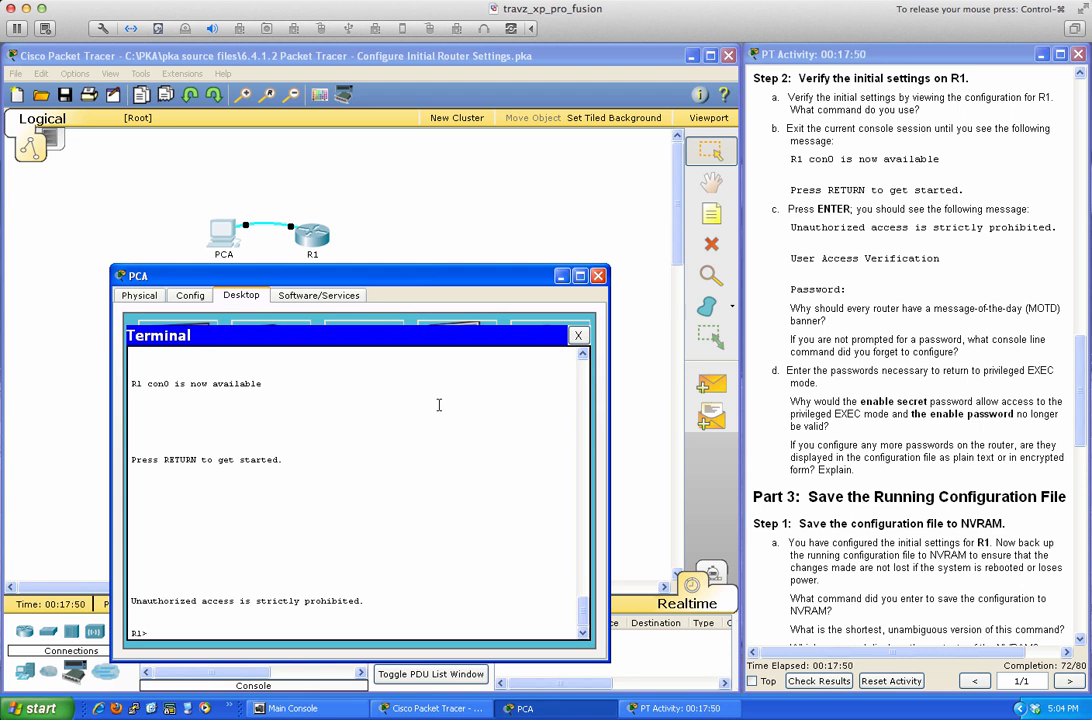
text(en)
key(Return)
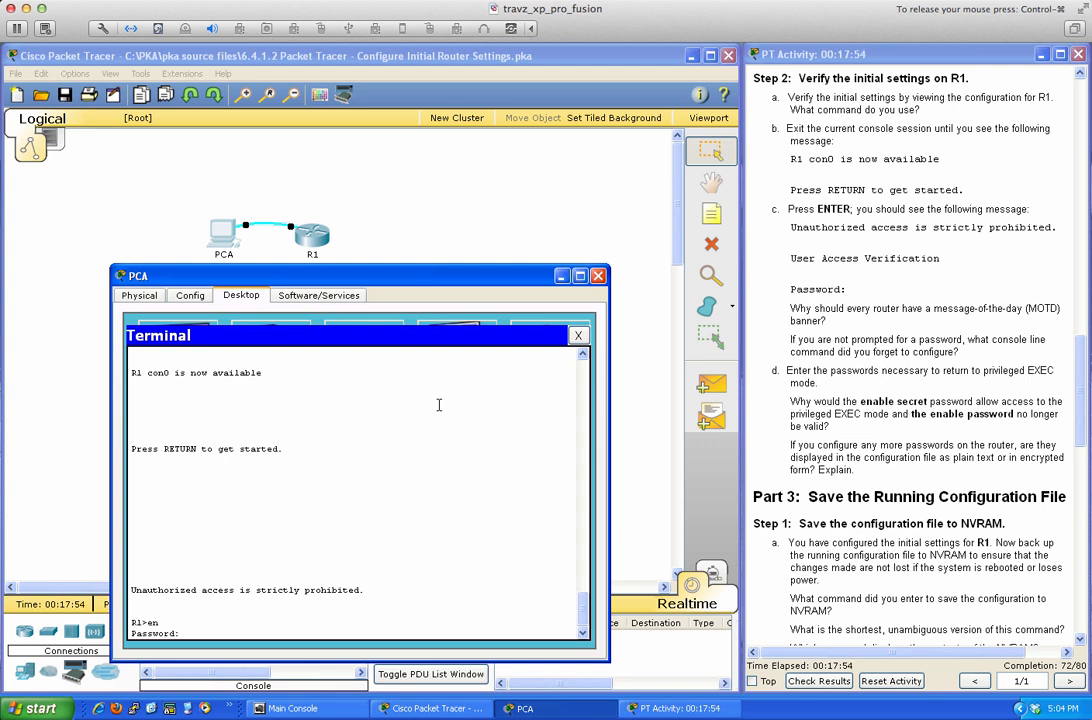
key(Return)
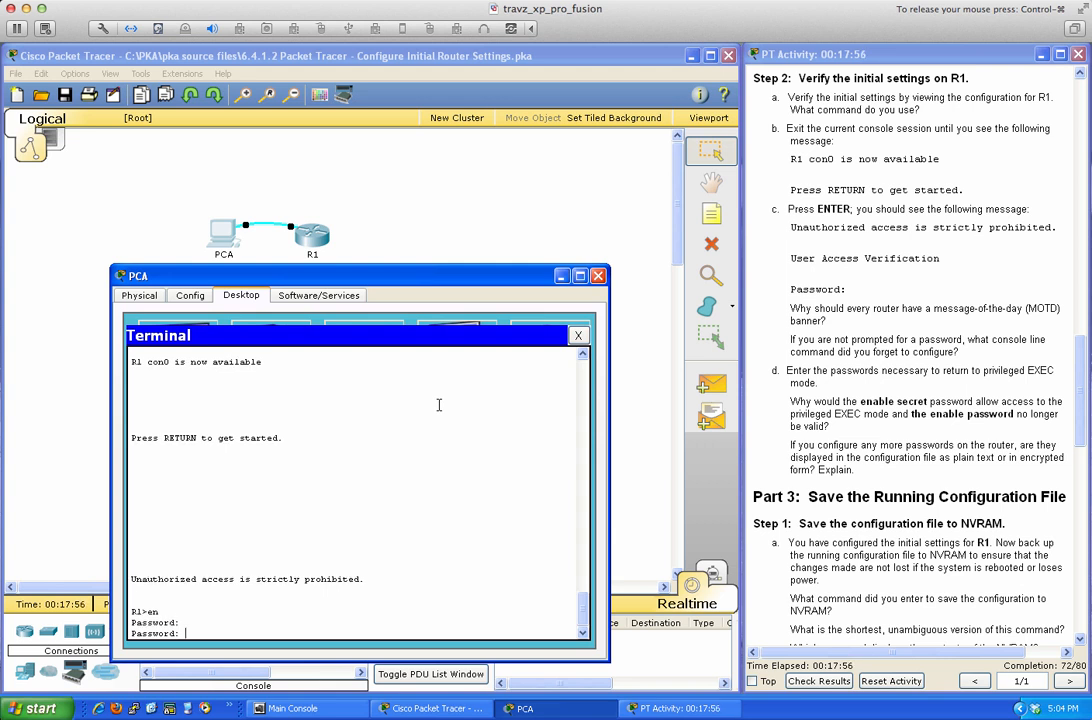
key(Return)
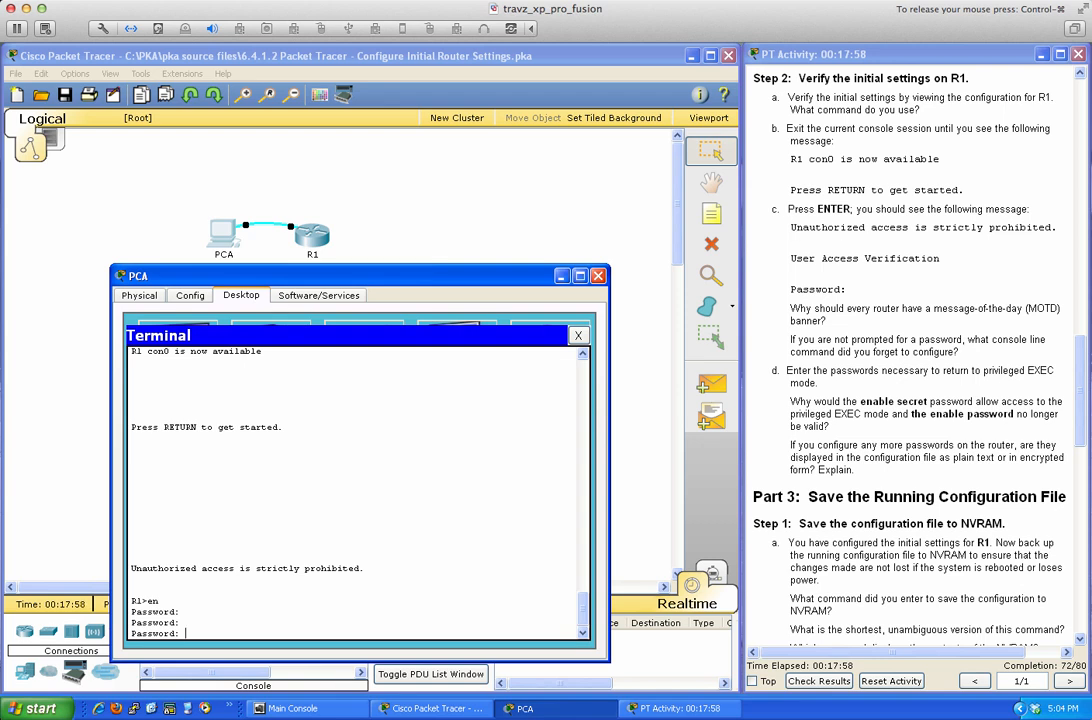
scroll(967, 275, up, 4)
scroll(967, 275, up, 3)
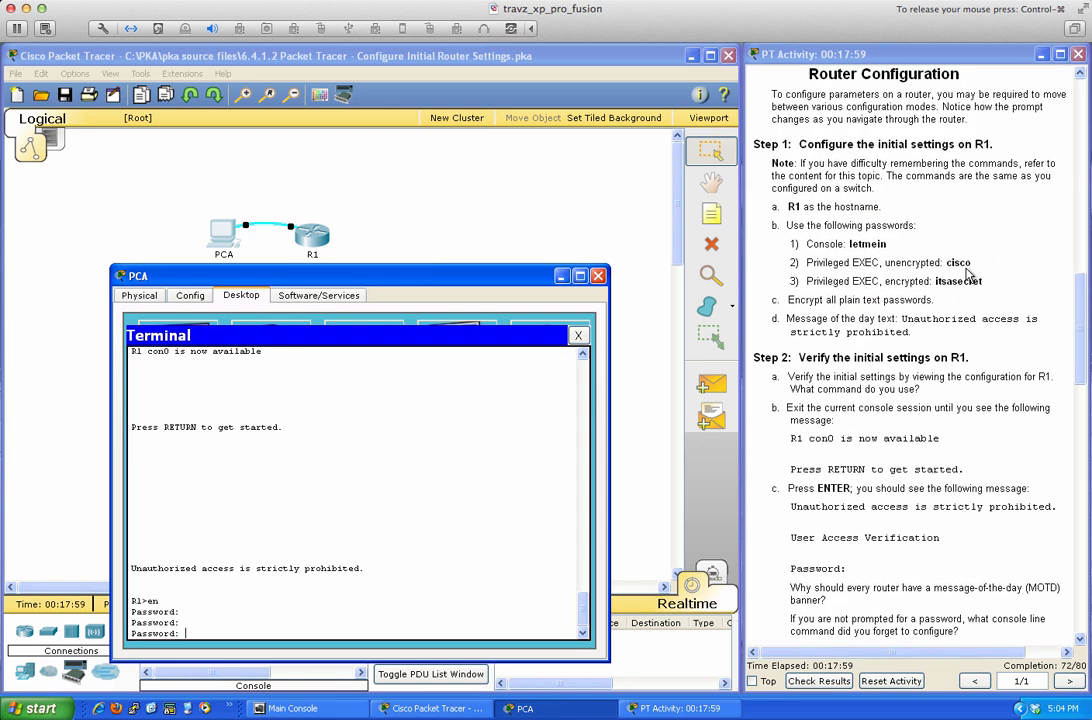
click(294, 462)
Submit the enable password and page through R1's running configuration with sh run.
key(Return)
key(Return)
key(Return)
key(Return)
key(Return)
key(Return)
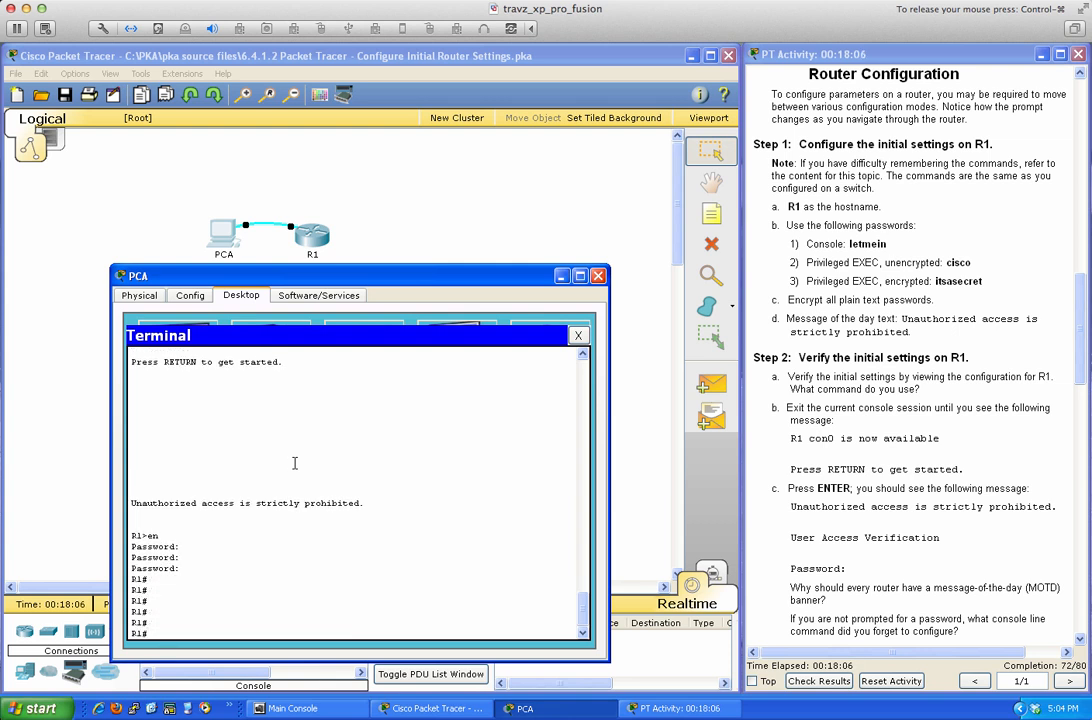
text(c)
key(BackSpace)
text(sh run)
key(Return)
key(space)
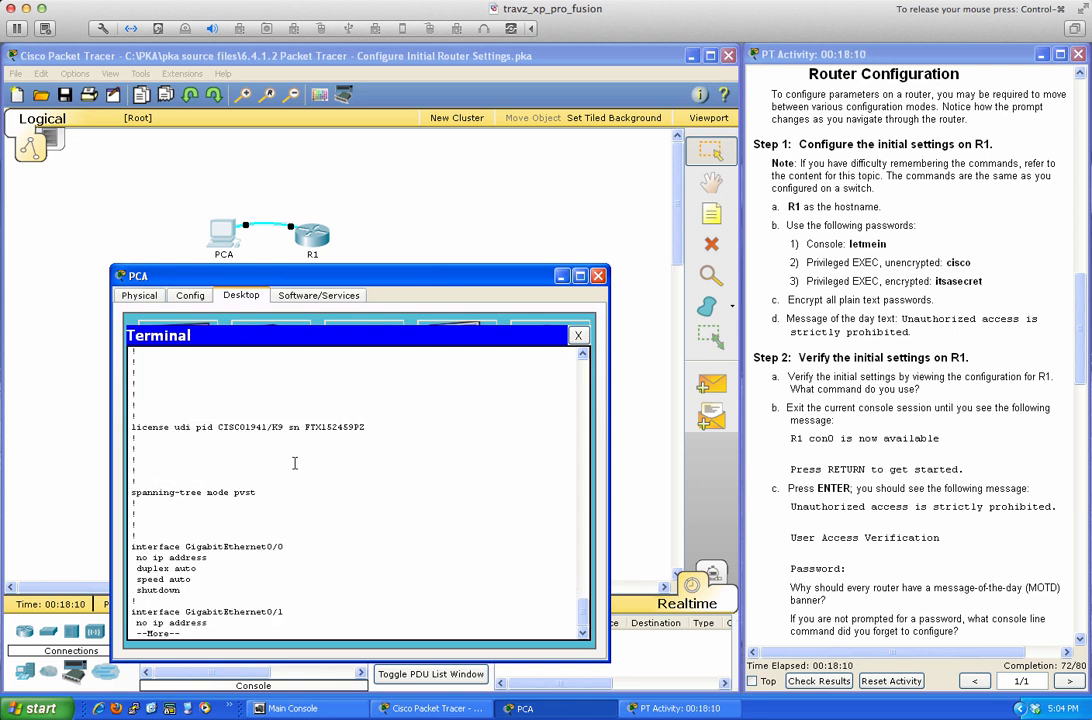
key(space)
key(space)
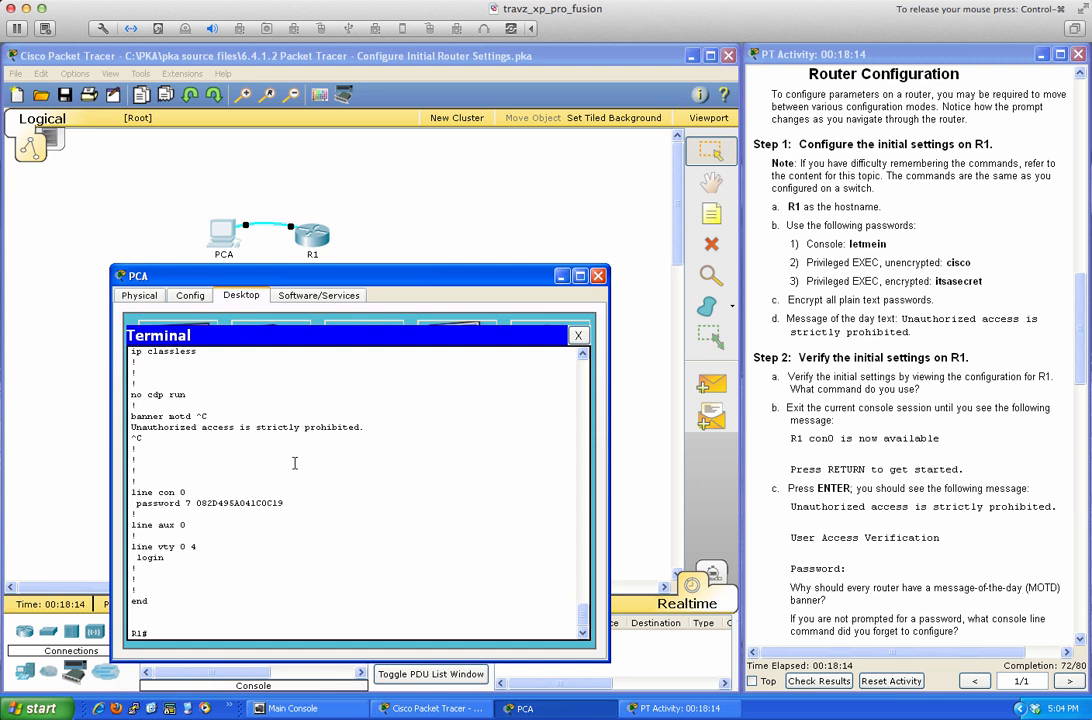
Apply login under line con 0 via conf t, checking options with login ? help.
text(conf t)
key(Return)
text(line con 0)
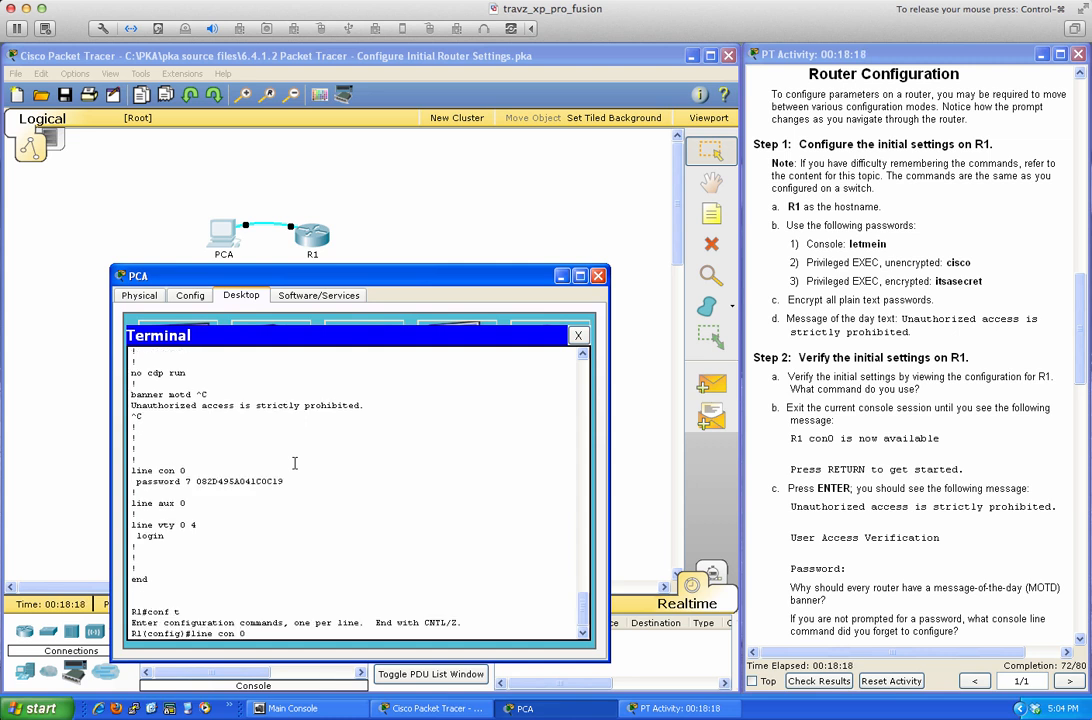
key(Return)
text(login)
key(Return)
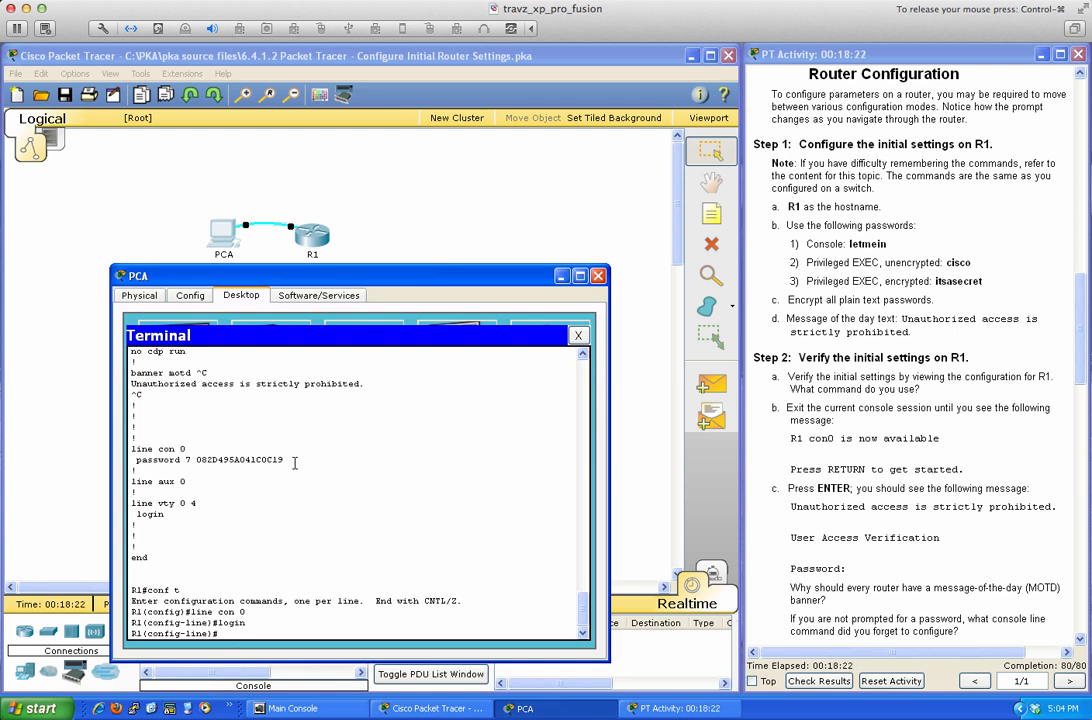
text(login ?)
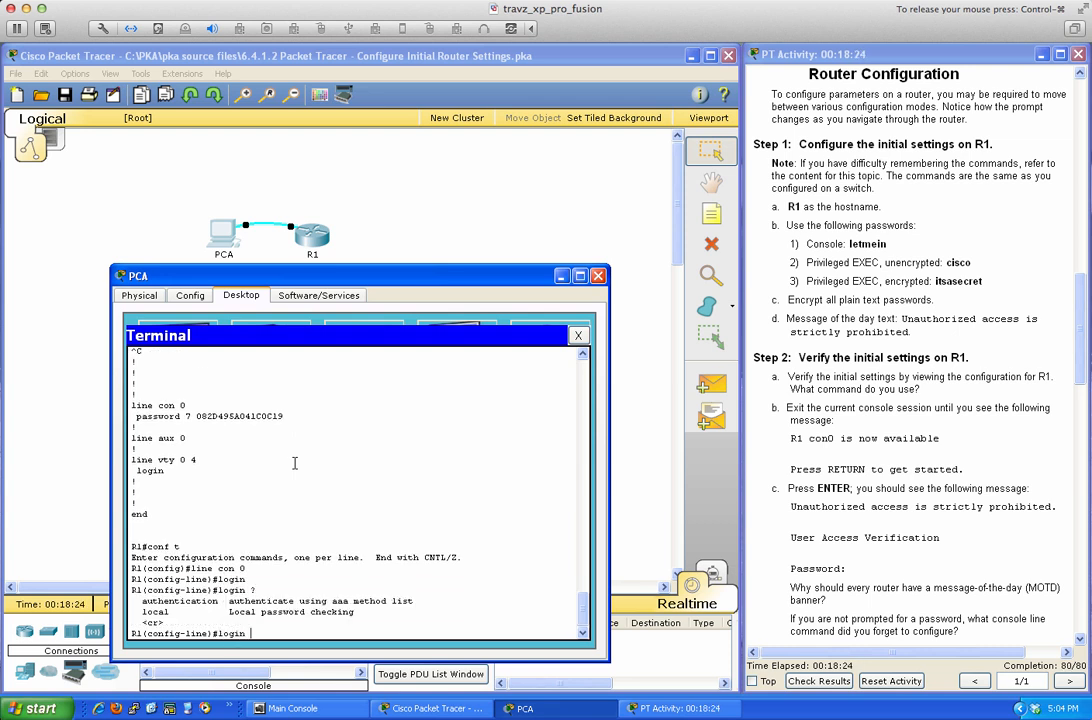
key(BackSpace)
key(BackSpace)
key(BackSpace)
key(BackSpace)
key(BackSpace)
text(?)
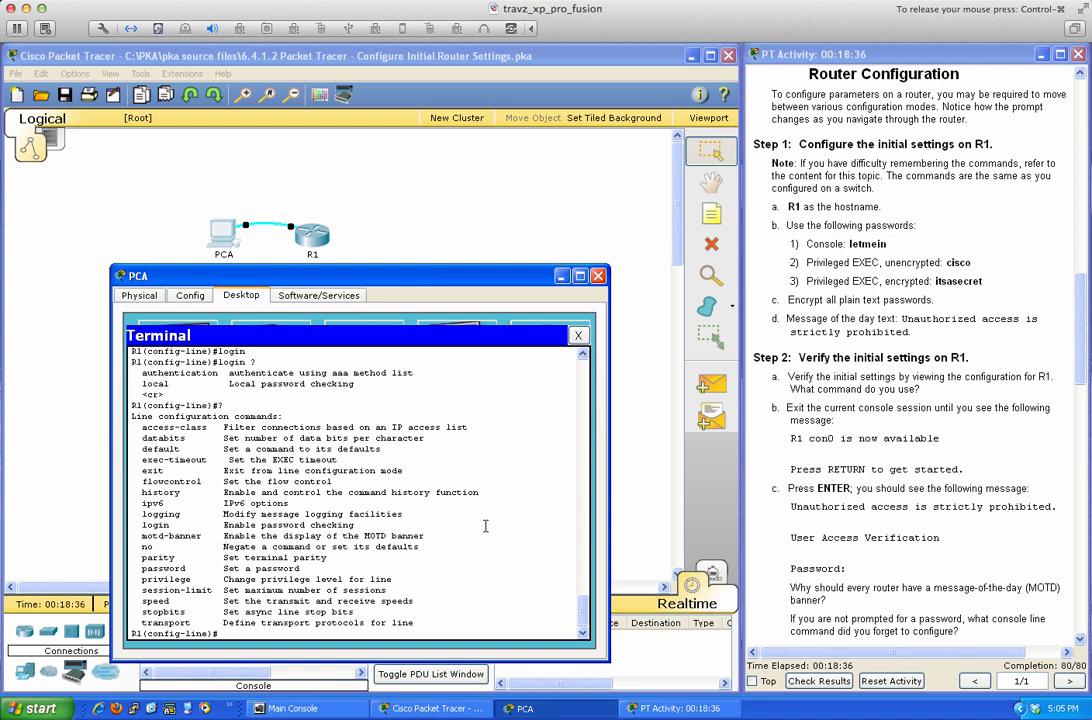
Re-enter login on console line 0, then end configuration mode and type exit.
text(login)
key(Return)
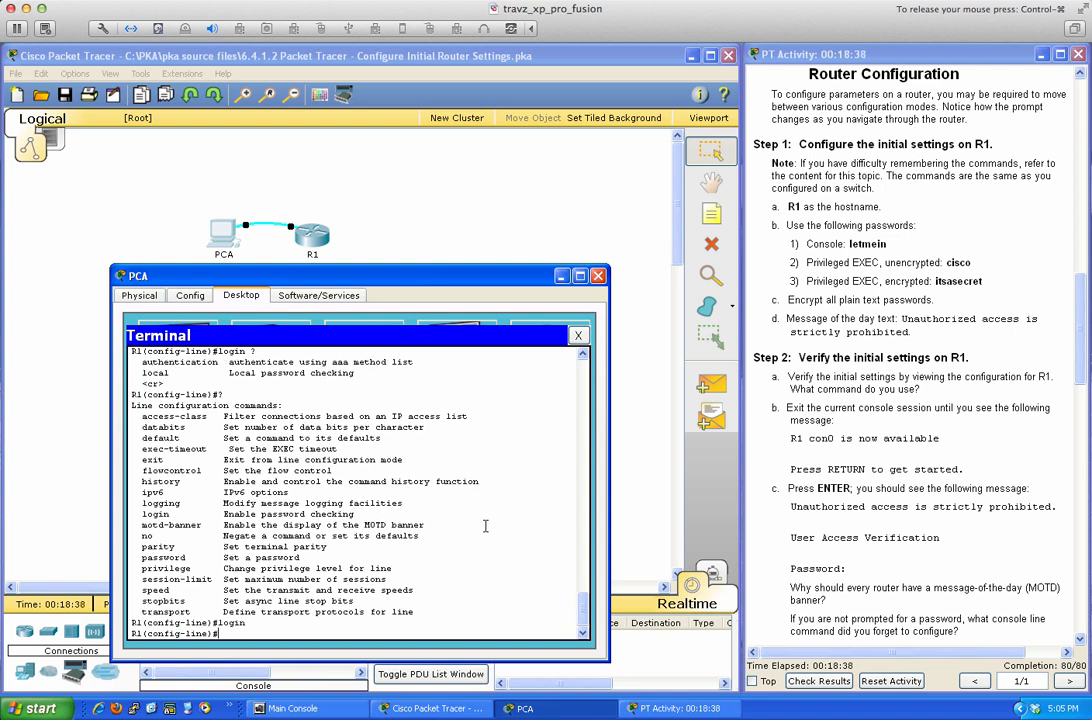
text(end)
key(Return)
key(Return)
text(exit)
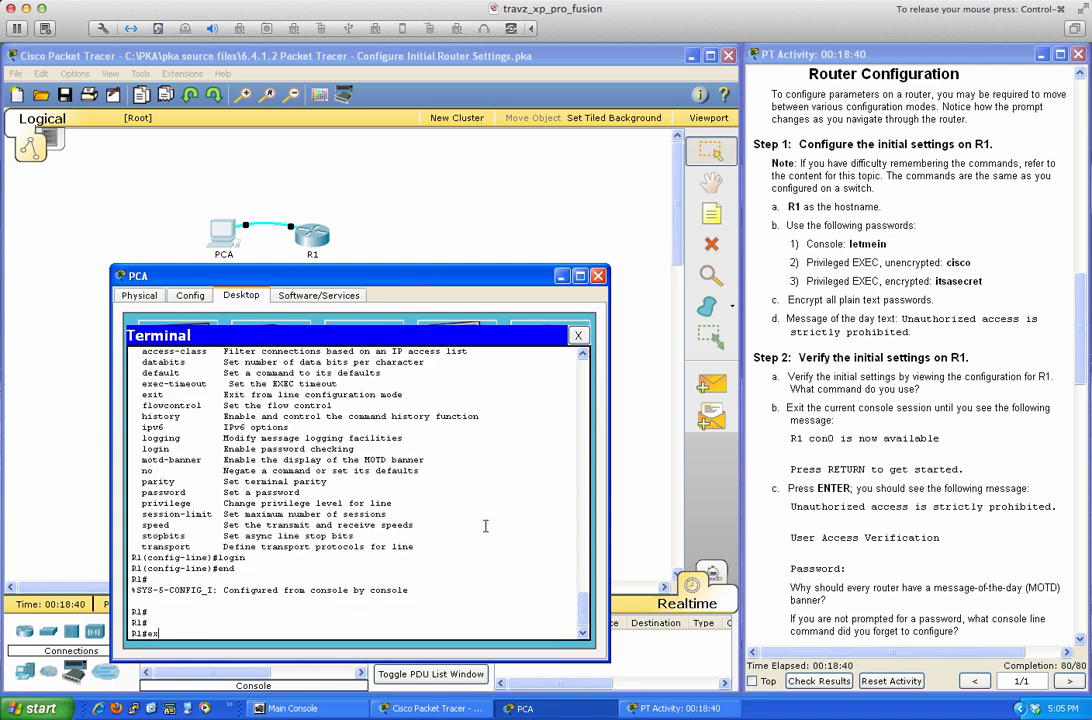
key(Return)
key(Return)
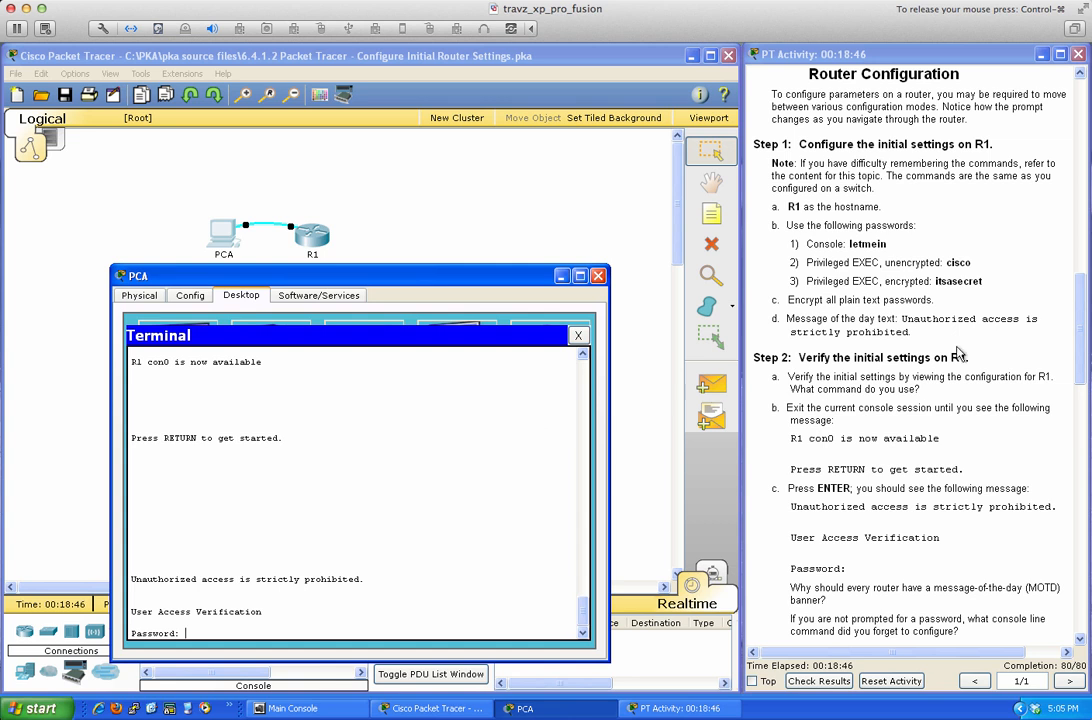
Enter the console password at User Access Verification, then en and the enable password to reach R1#.
click(558, 440)
text(letmein)
key(Return)
key(Return)
key(Return)
key(Return)
key(Return)
key(Return)
key(Return)
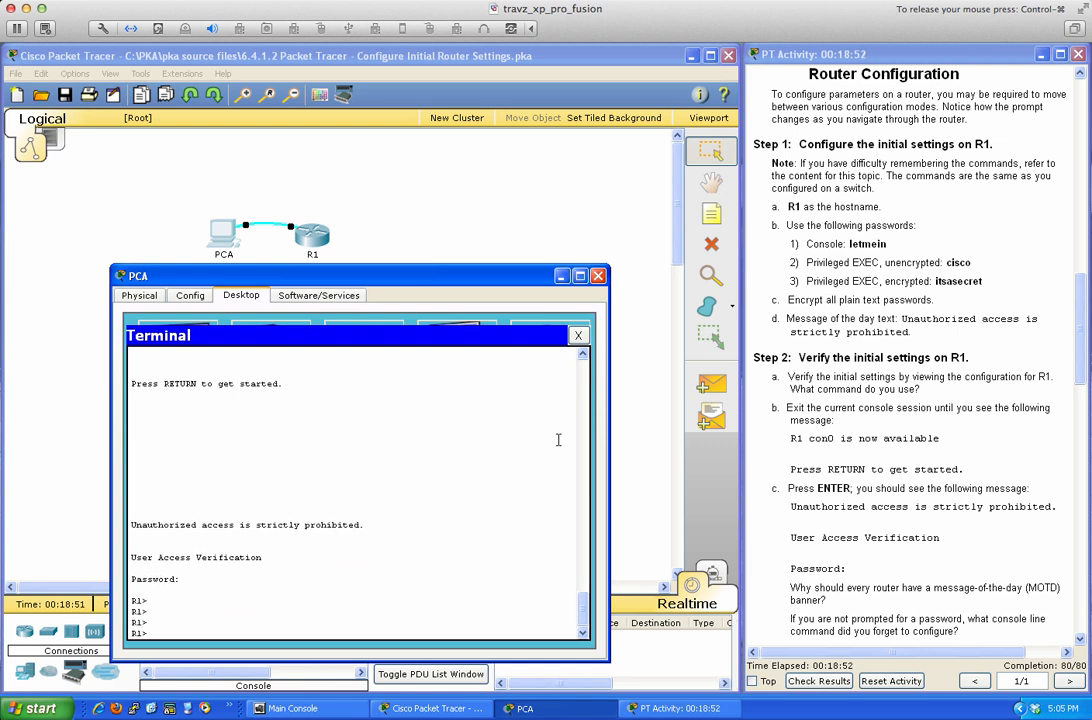
text(en)
key(Return)
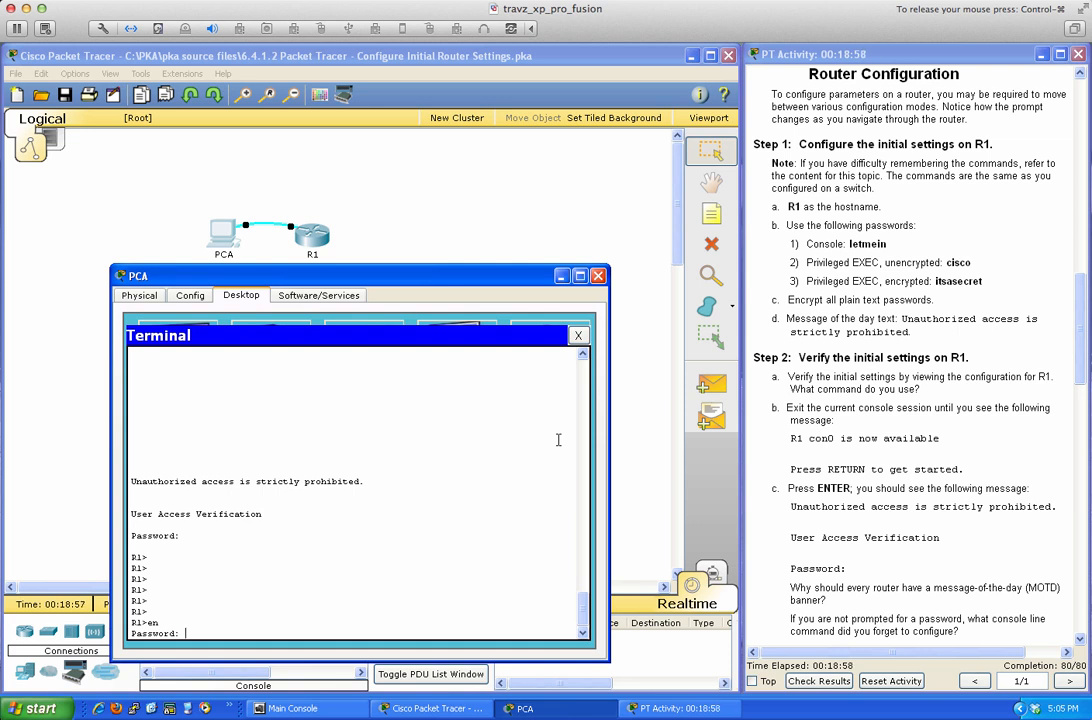
key(Return)
key(Return)
key(Return)
key(Return)
key(Return)
key(Return)
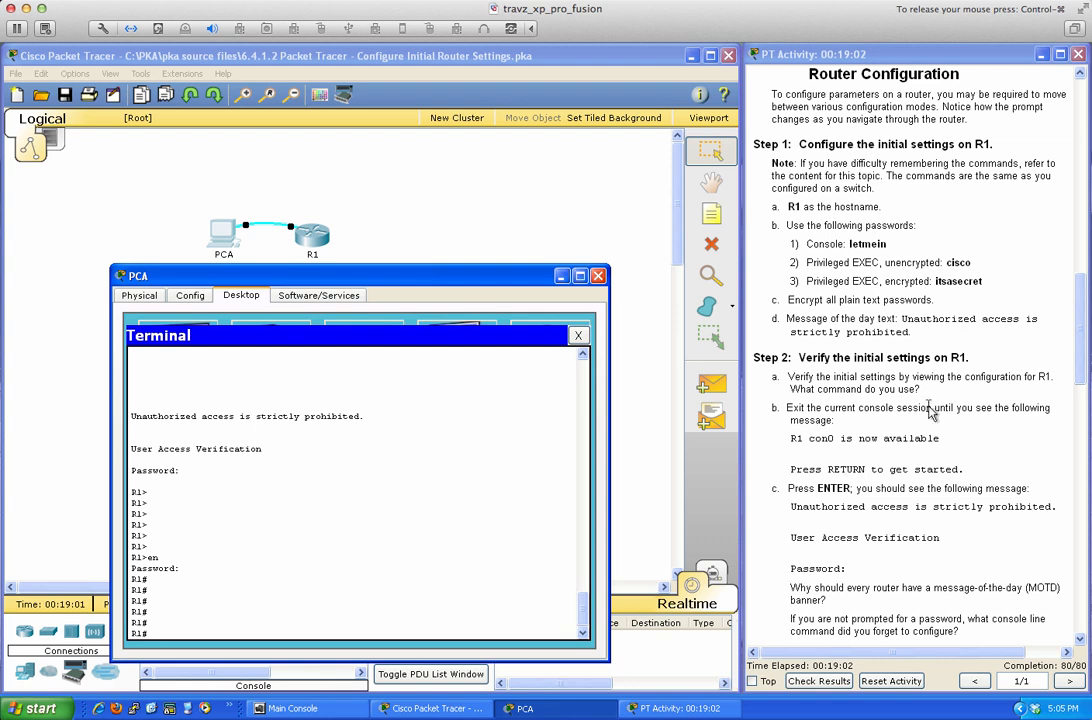
drag(1081, 346, 1073, 463)
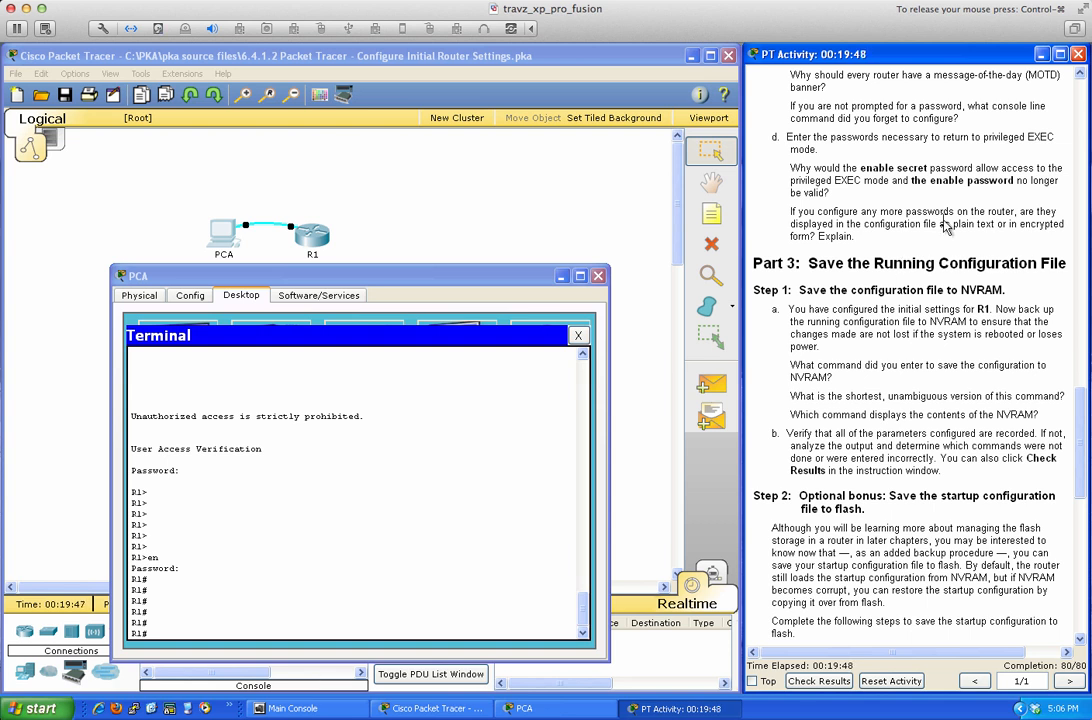
scroll(950, 252, down, 1)
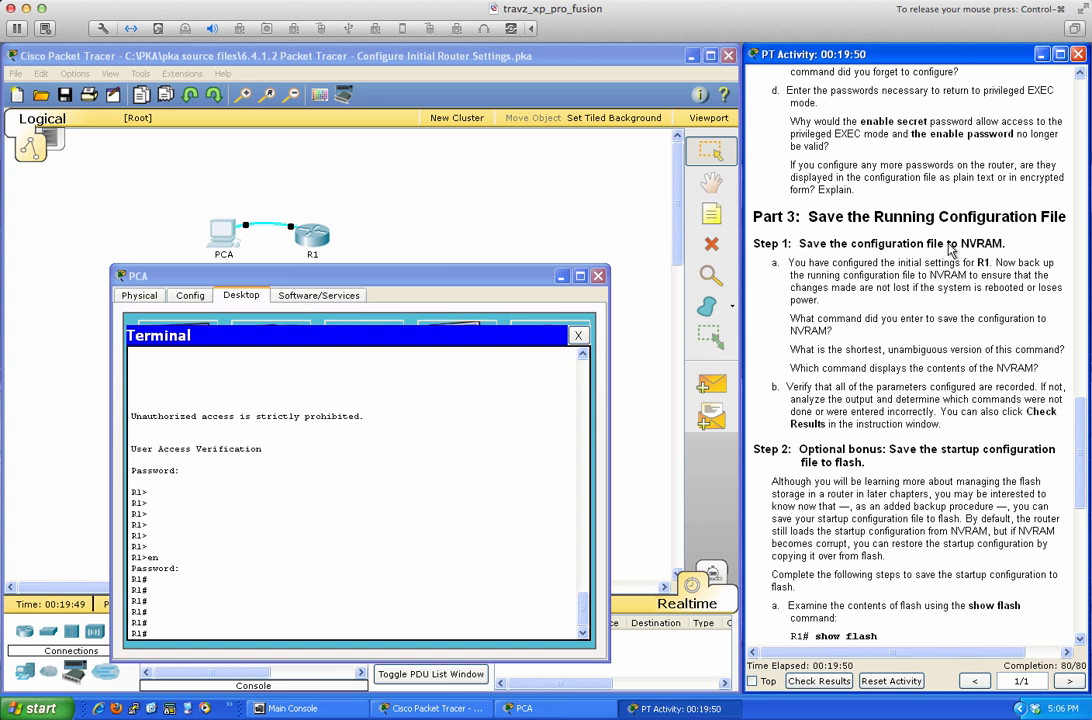
scroll(950, 251, down, 1)
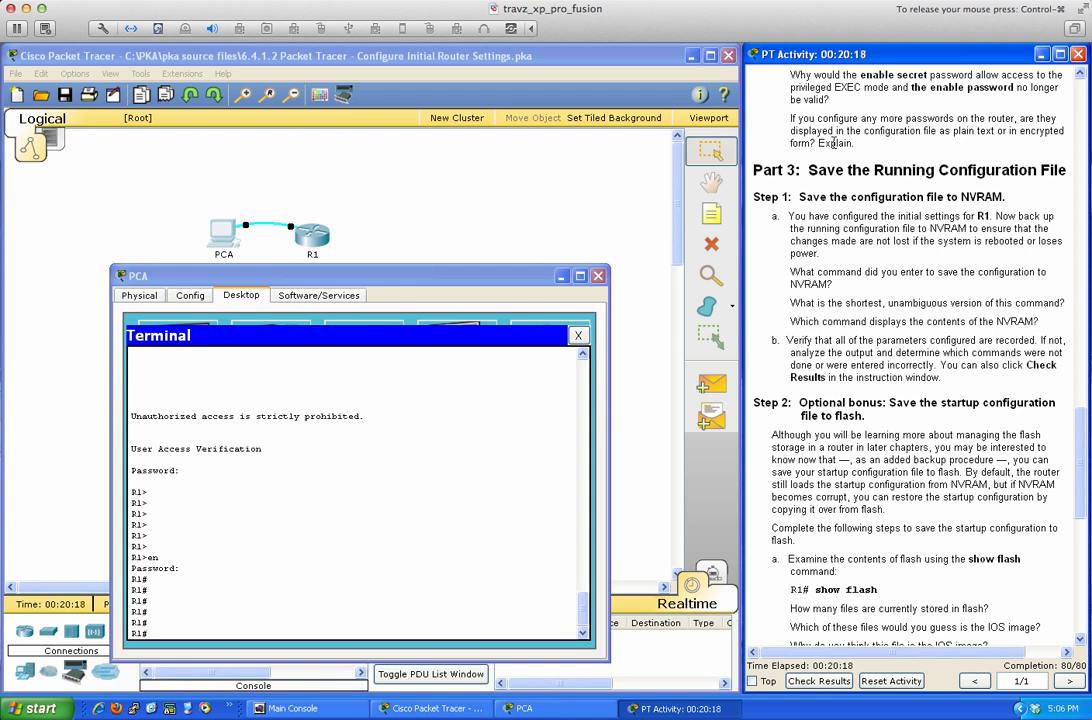
scroll(840, 155, down, 1)
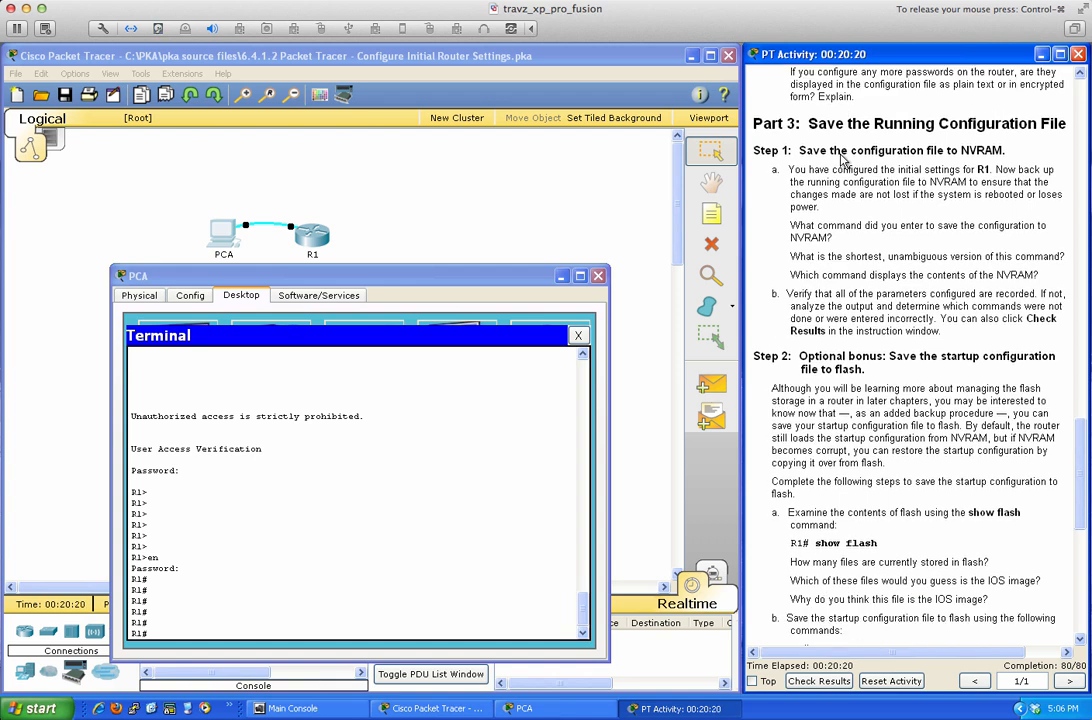
scroll(842, 160, down, 1)
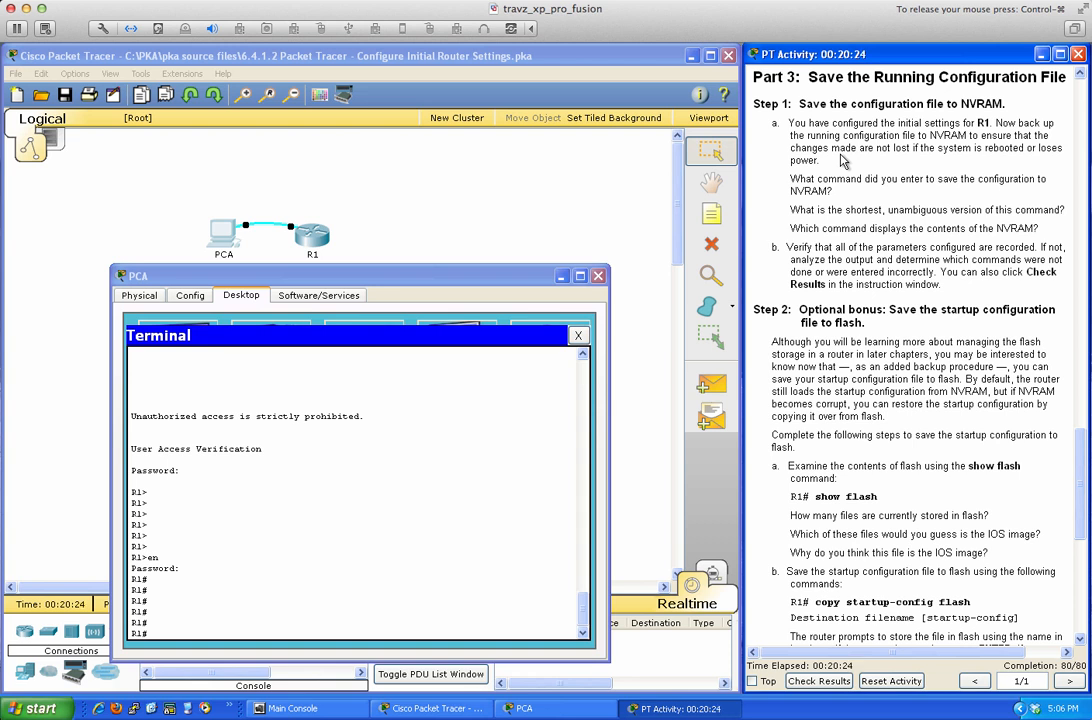
Enter vty lines 0 4 configuration, correcting the rejected 'line vty 0-4' syntax.
click(409, 487)
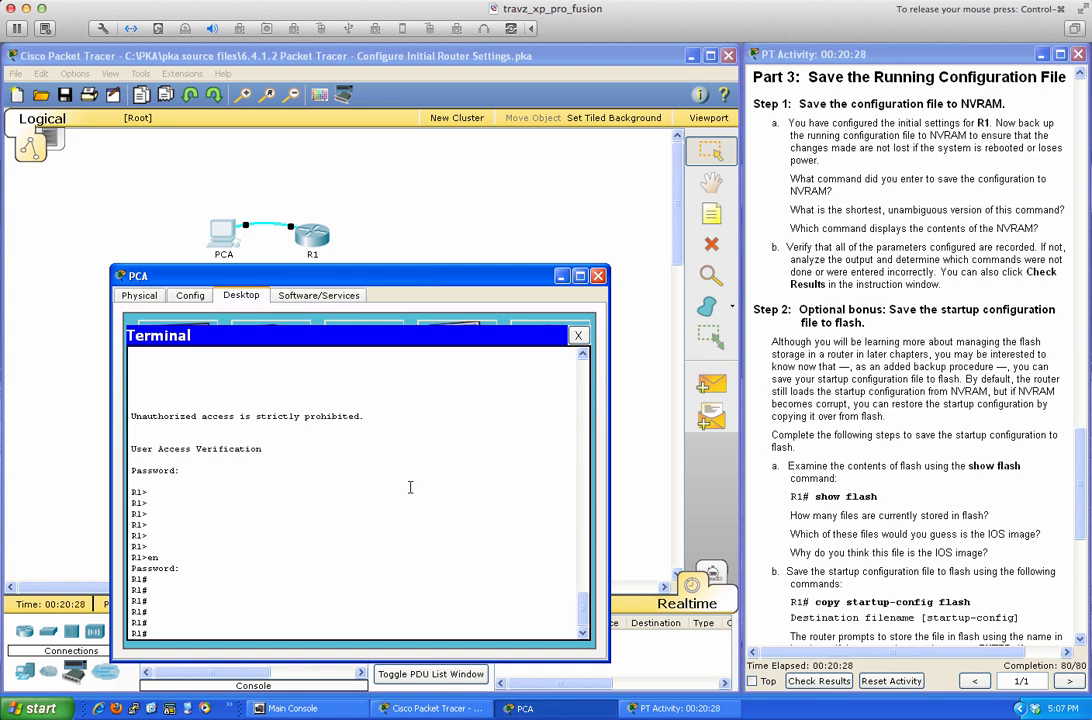
text(conf t)
key(Return)
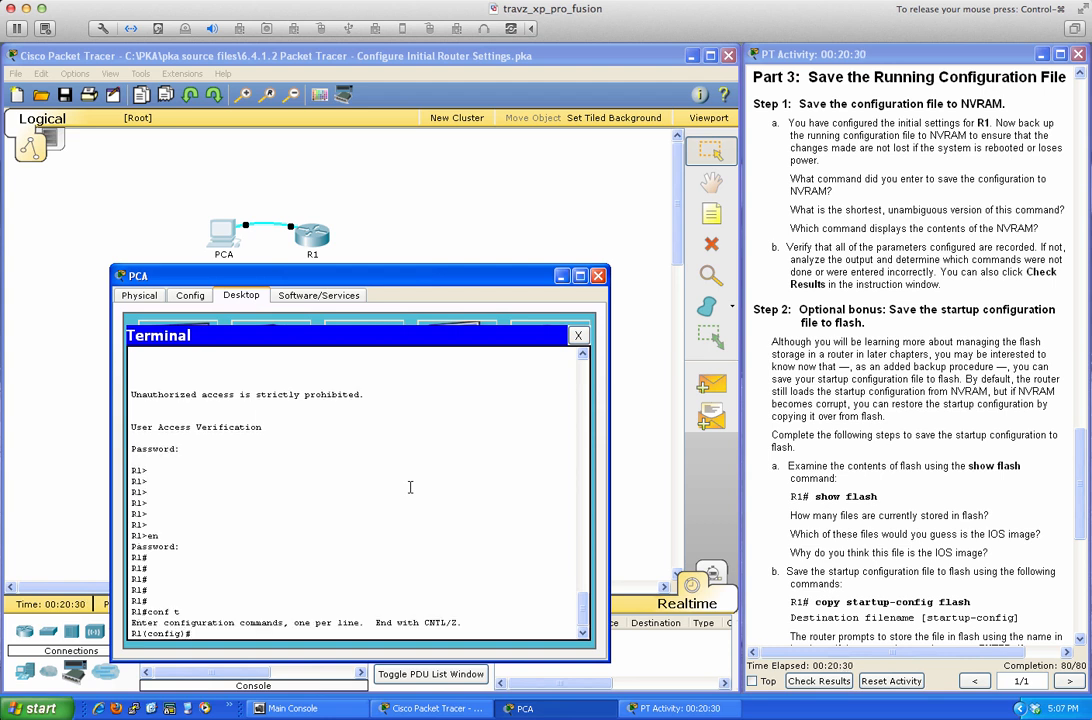
text(line vty 0-4)
key(Return)
key(Up)
key(BackSpace)
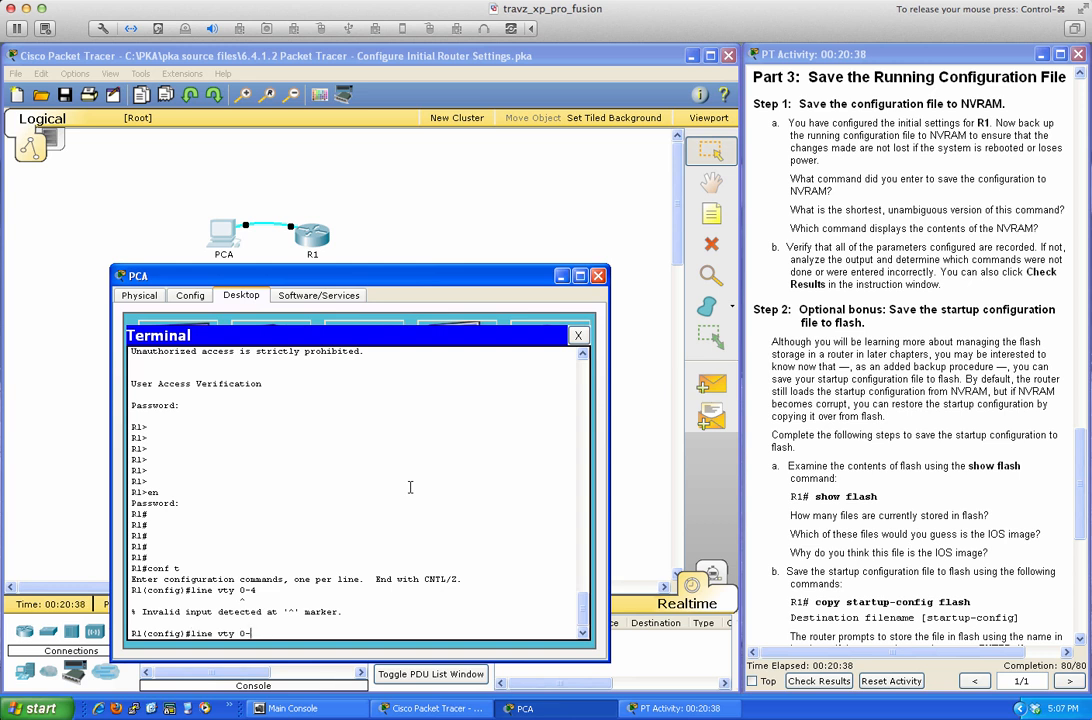
key(BackSpace)
text(4)
key(Return)
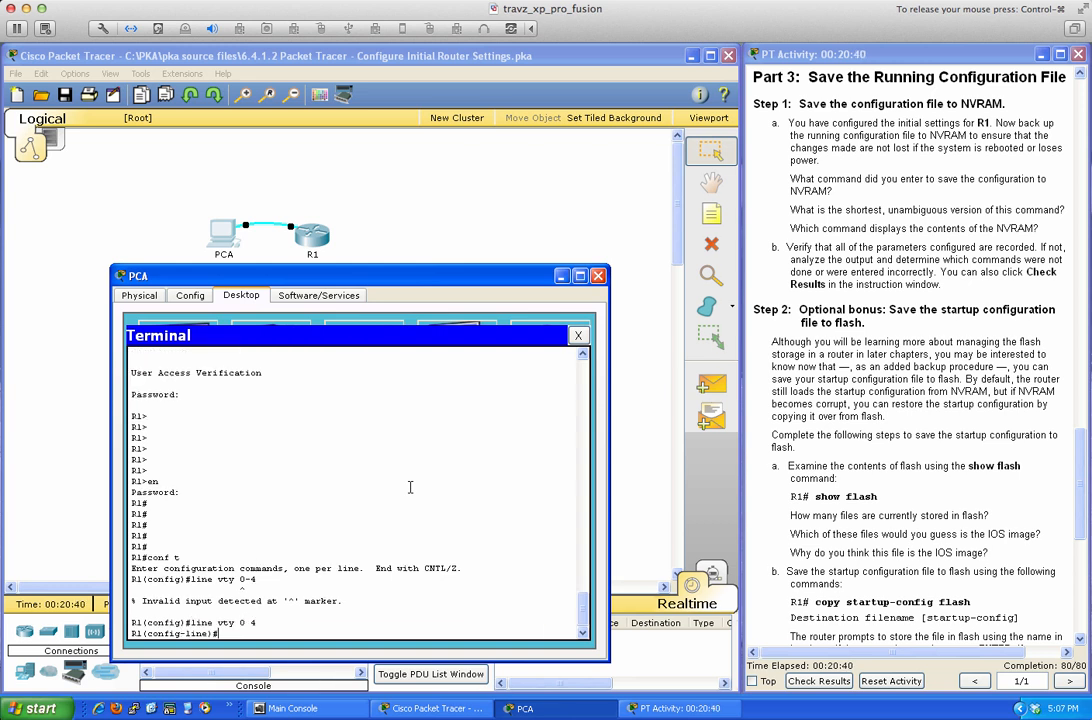
Set the vty line password and login, then end and page through sh run.
text(password vtypassword)
key(Return)
text(login)
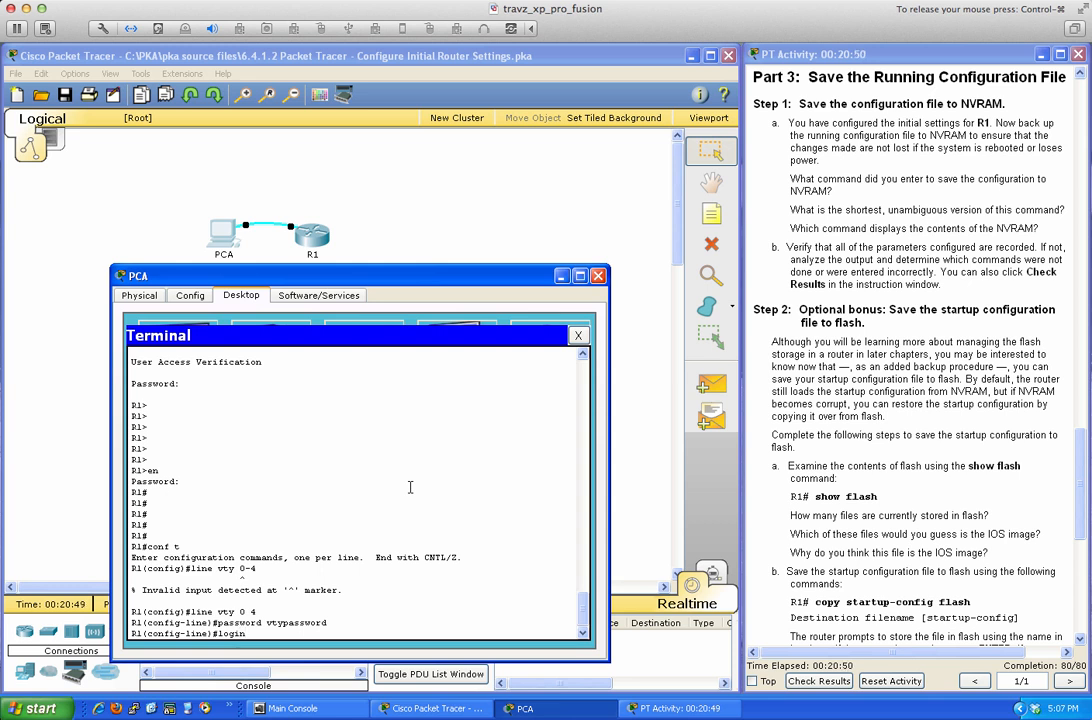
key(Return)
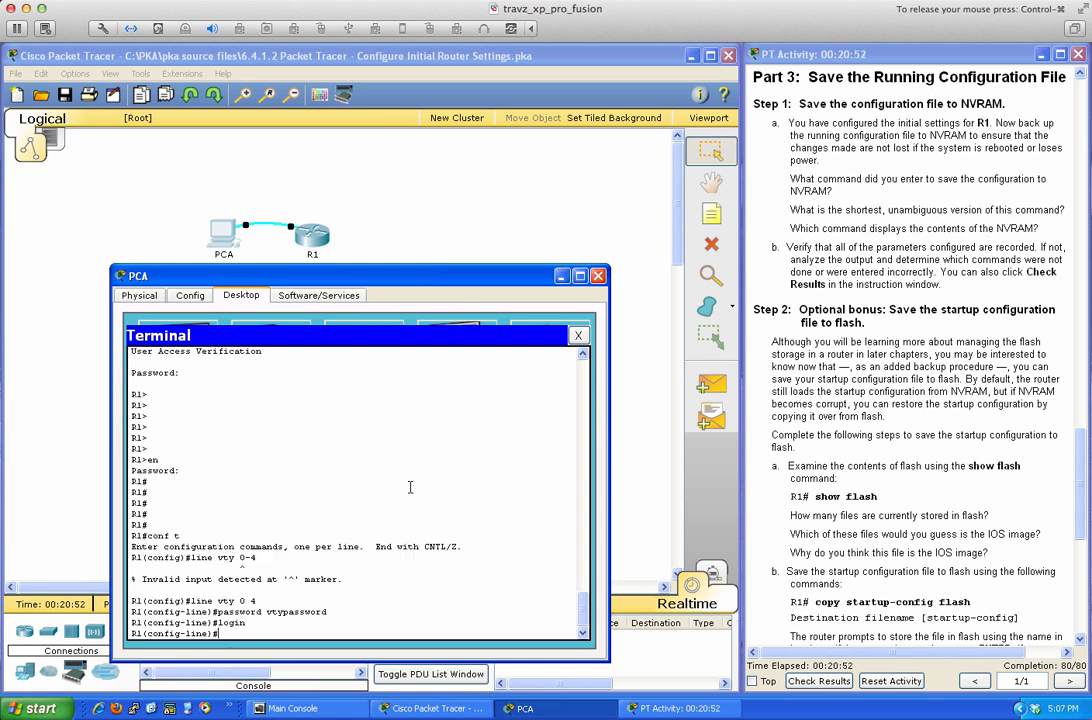
text(end)
key(Return)
key(Return)
key(Return)
key(Return)
key(Return)
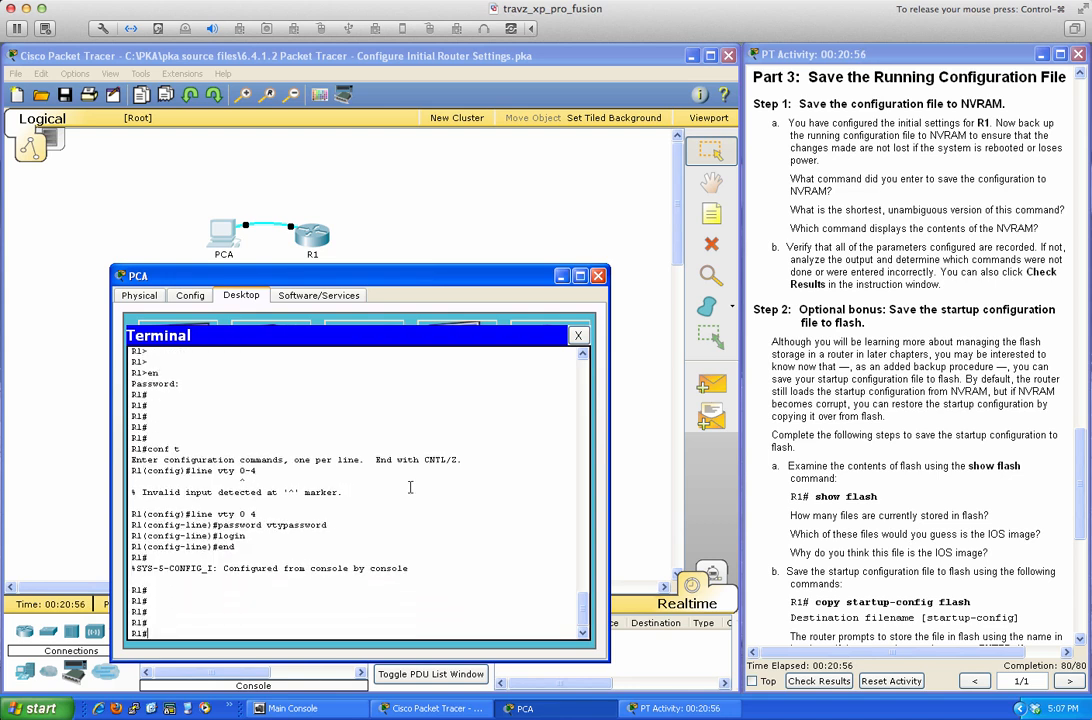
text(sh run)
key(Return)
key(space)
key(space)
key(space)
key(space)
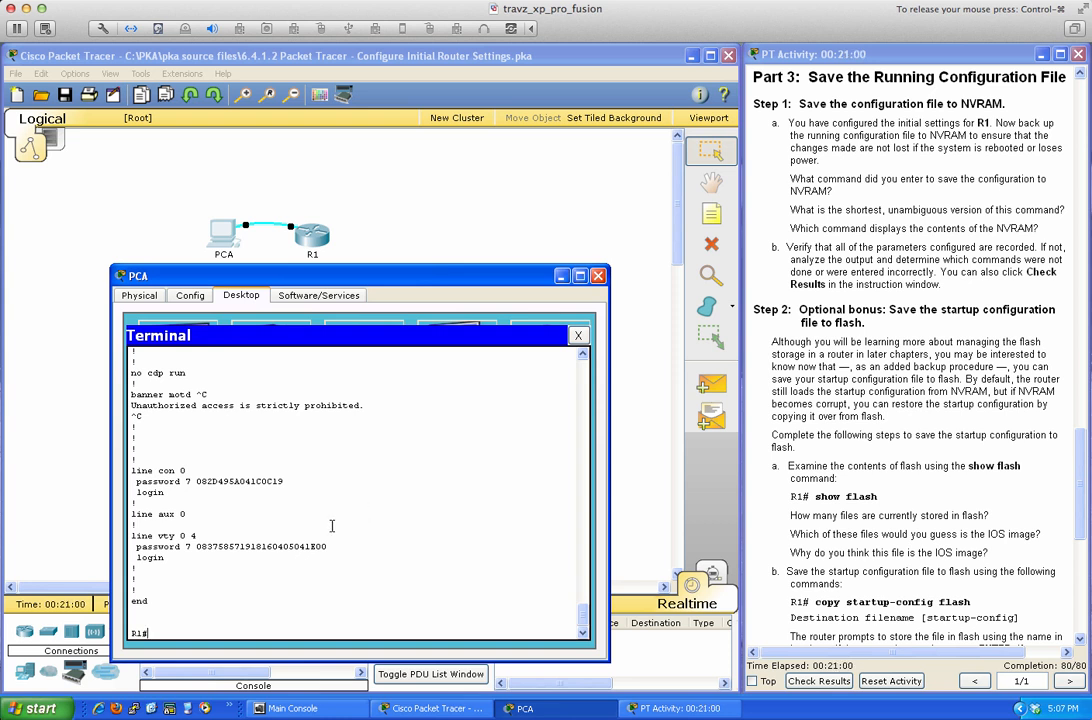
Highlight the encrypted vty password, then save R1's configuration to NVRAM with wri mem.
drag(200, 548, 329, 548)
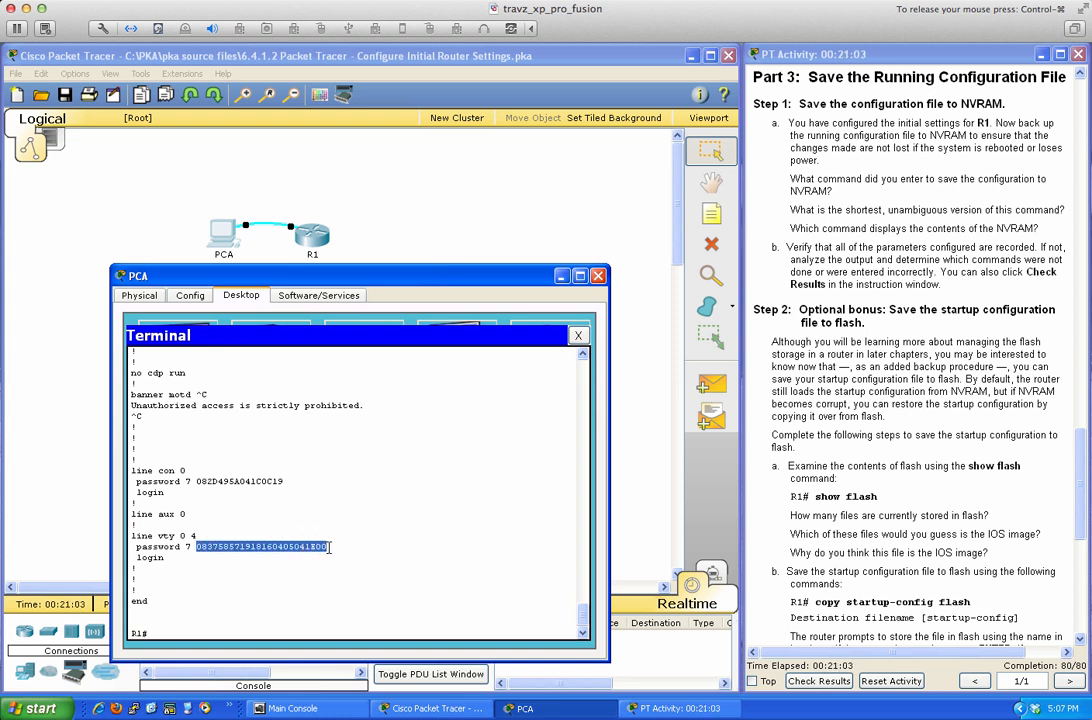
click(232, 555)
click(438, 490)
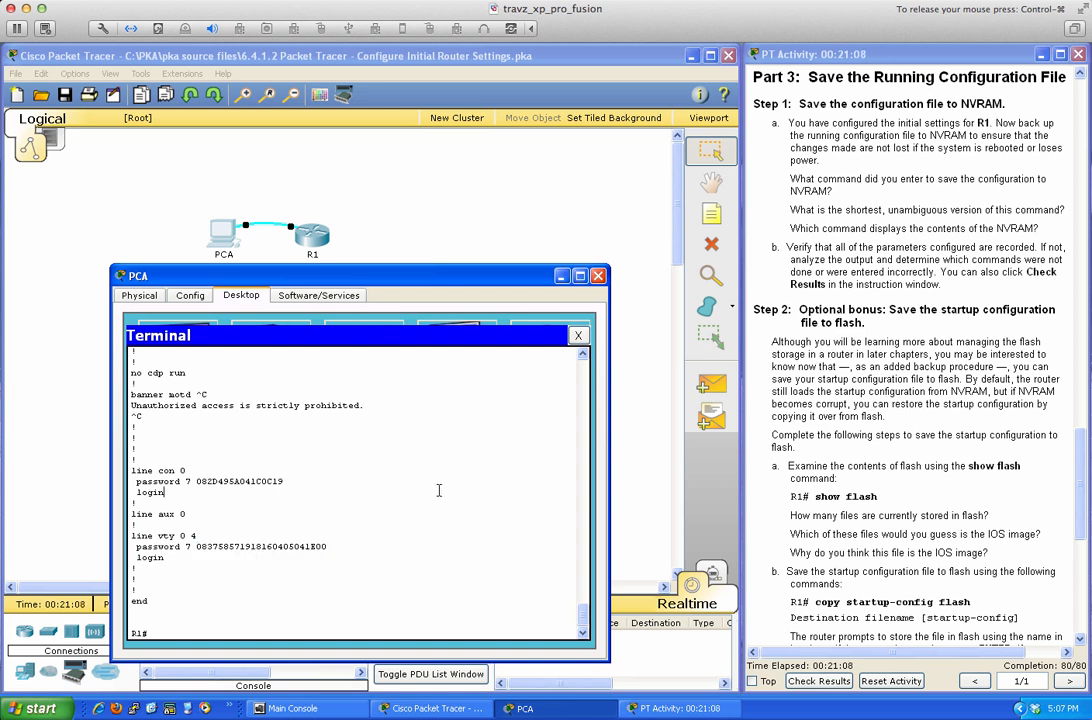
text(wri mem)
key(Return)
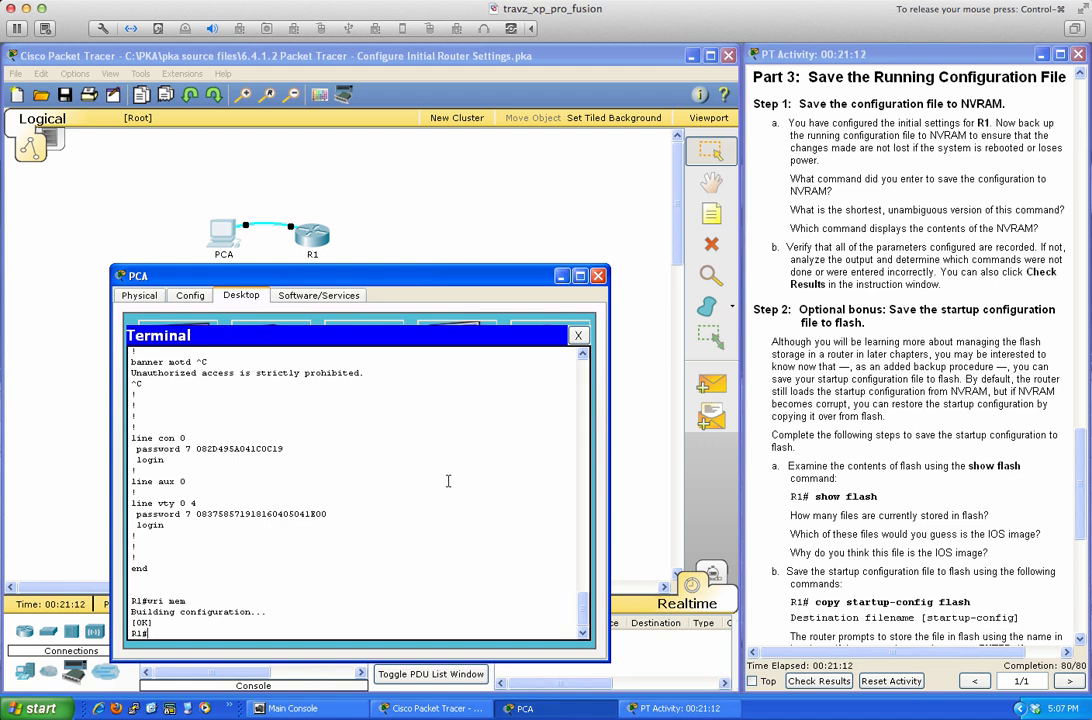
Scroll up and highlight the service password-encryption line in the configuration.
scroll(448, 481, up, 14)
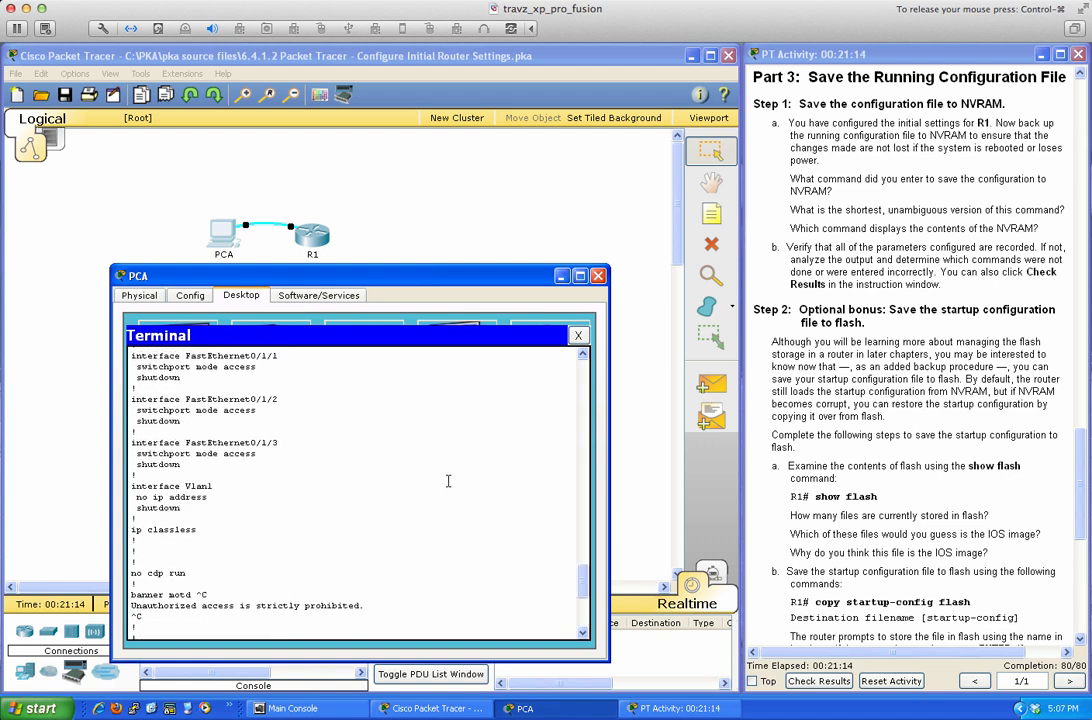
scroll(448, 481, up, 15)
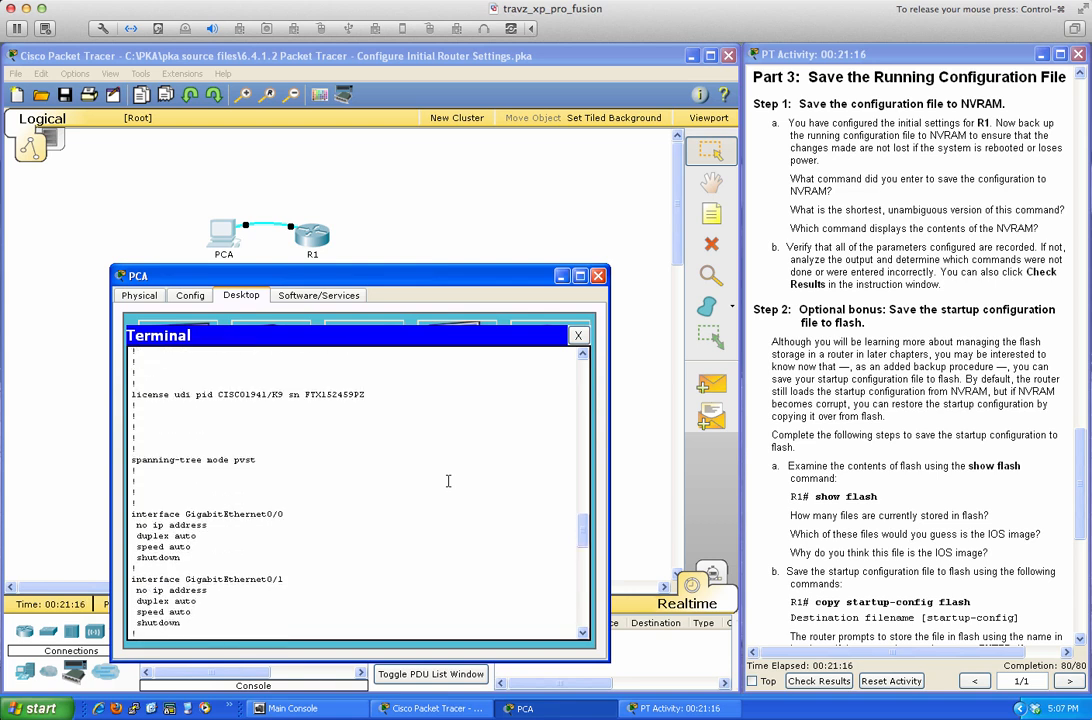
scroll(448, 481, up, 2)
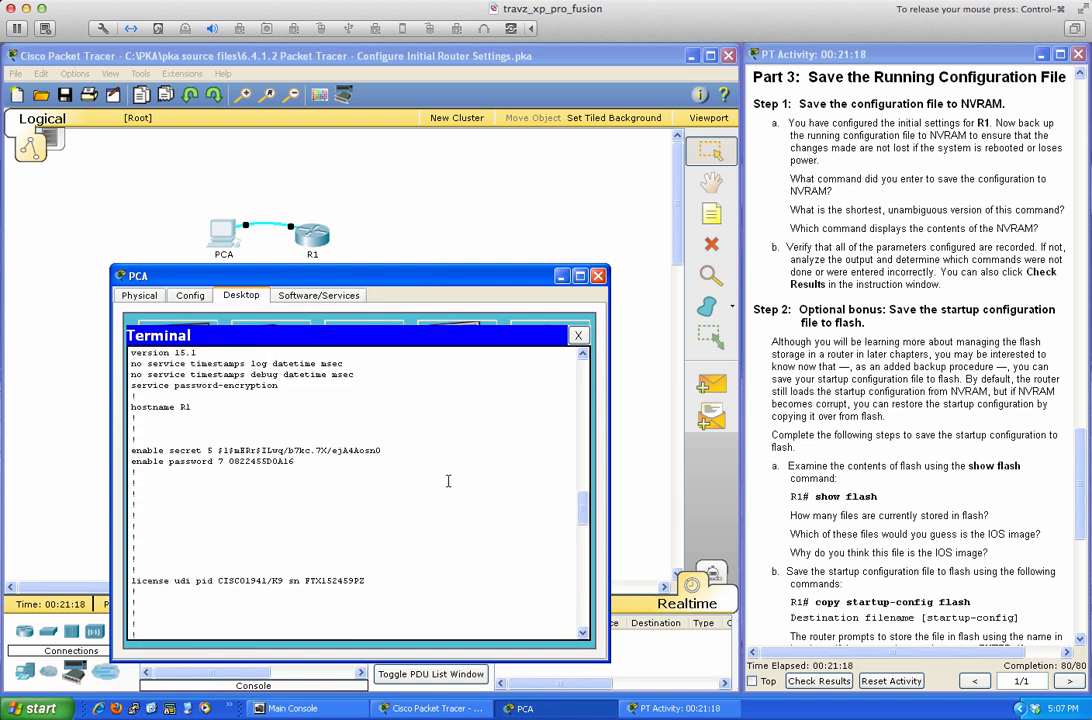
drag(131, 385, 279, 386)
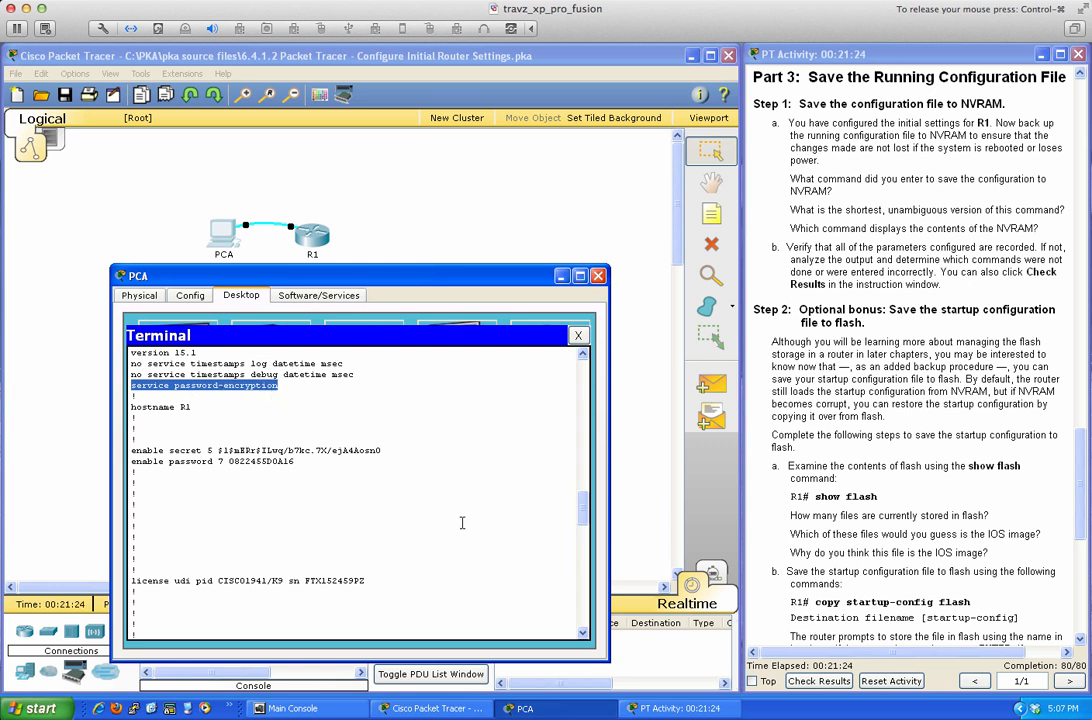
scroll(462, 522, down, 15)
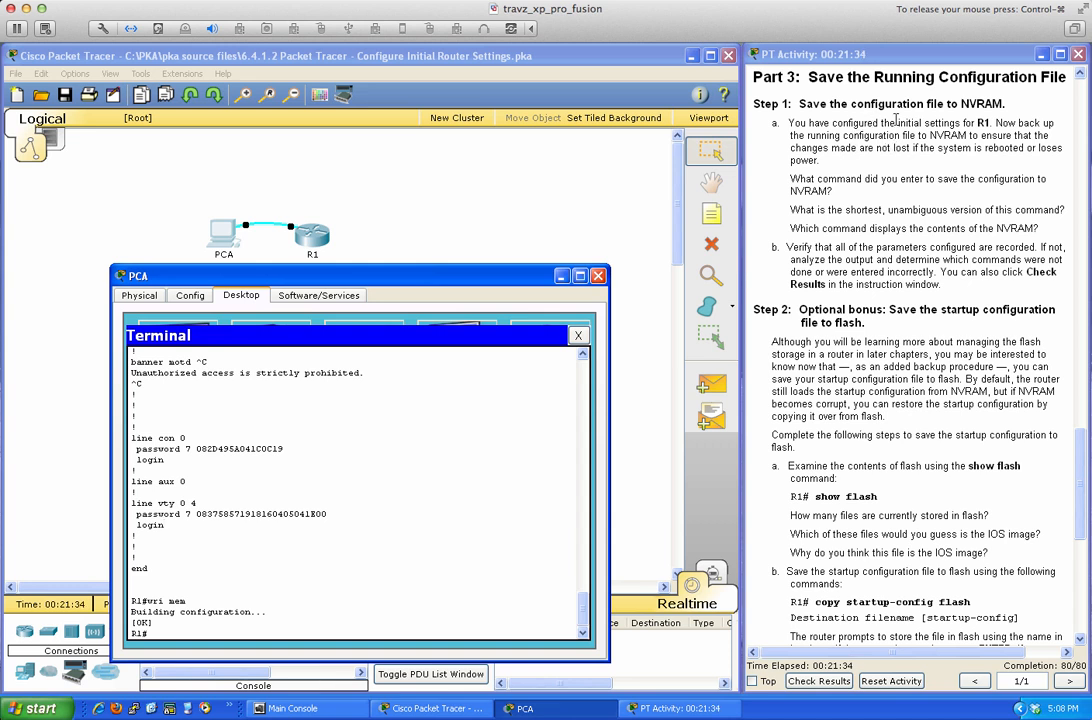
Save with copy run start, accepting the default startup-config filename.
click(518, 373)
text(copy run start)
key(Return)
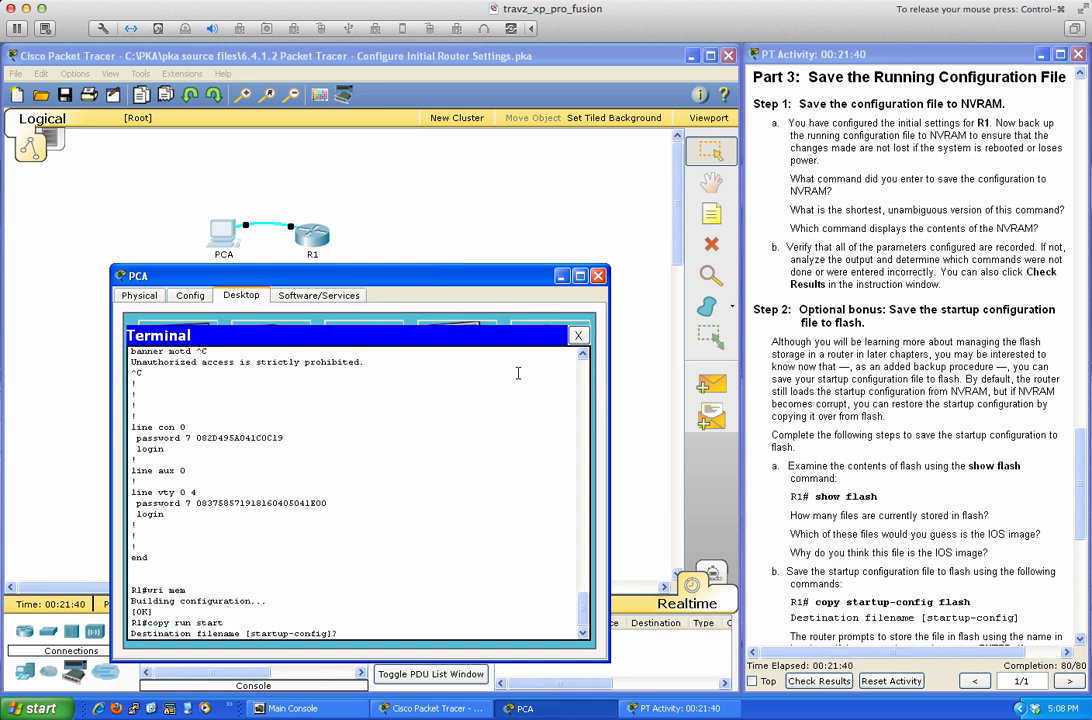
key(Return)
key(Return)
key(Return)
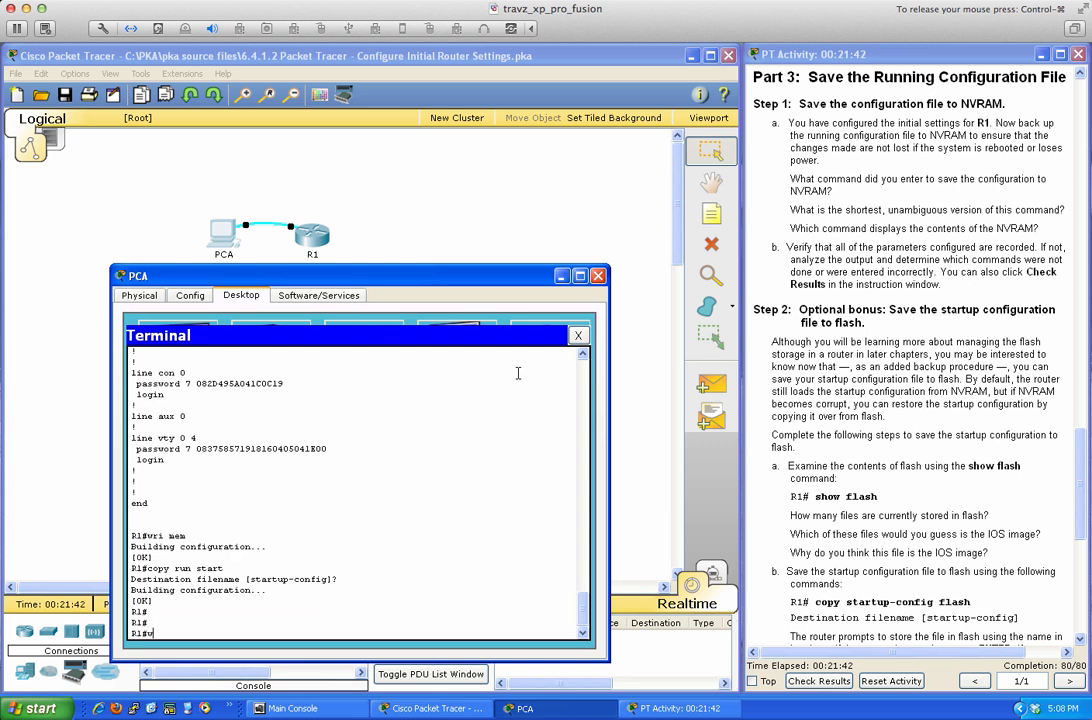
Save again with write memory, using Tab to complete wri and mem.
text(wri)
key(Tab)
text(mem)
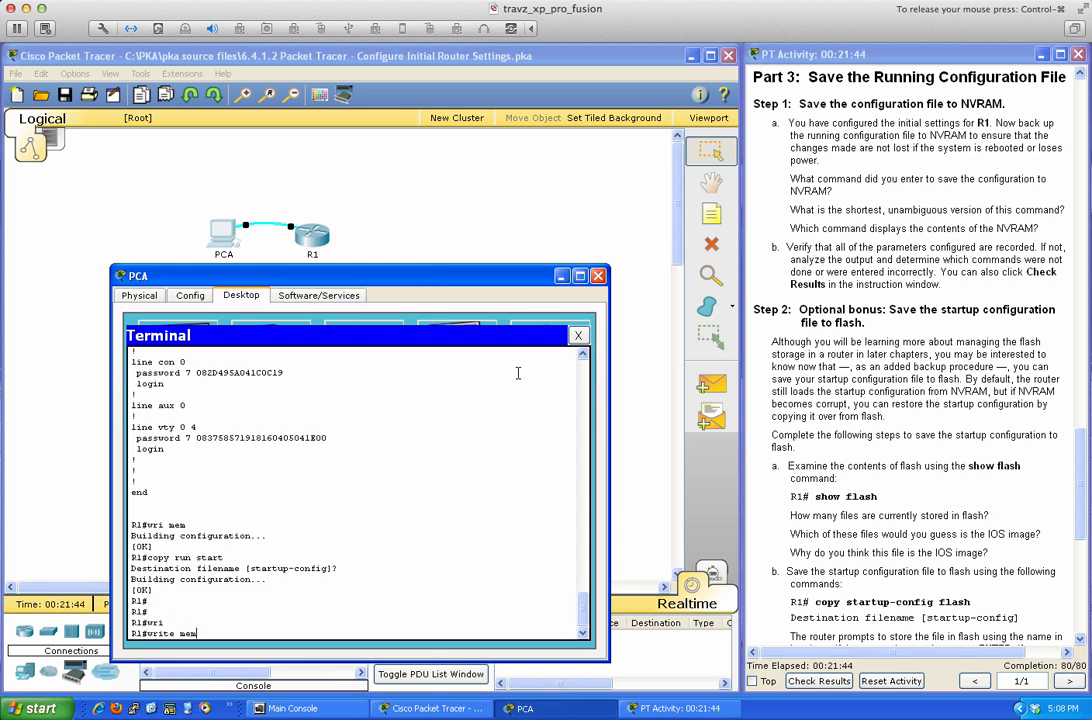
key(Tab)
key(Return)
key(Return)
key(Return)
key(Return)
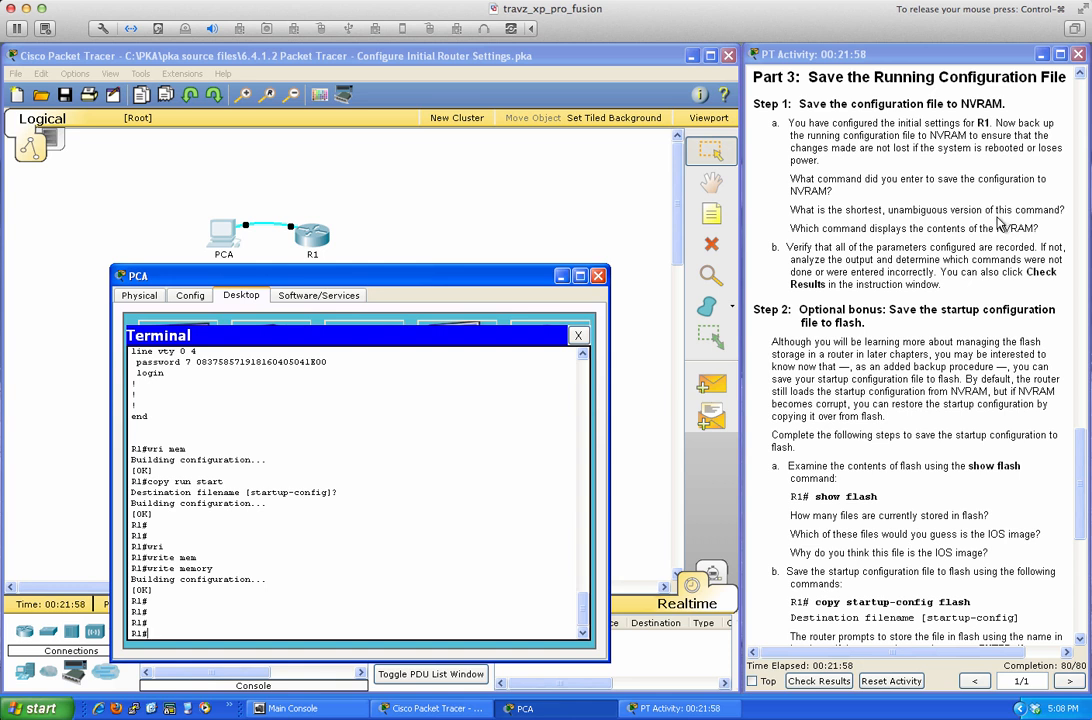
key(Return)
key(Return)
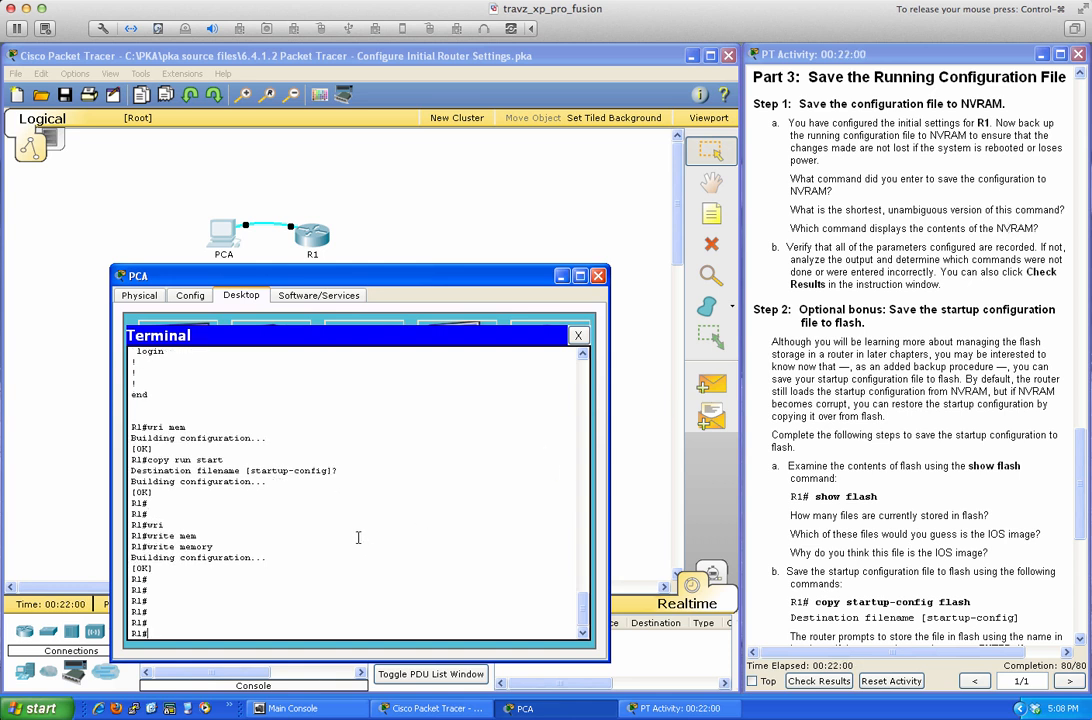
Save using the shorter abbreviations wr me and w m, then query w? m? help.
text(wr)
key(Tab)
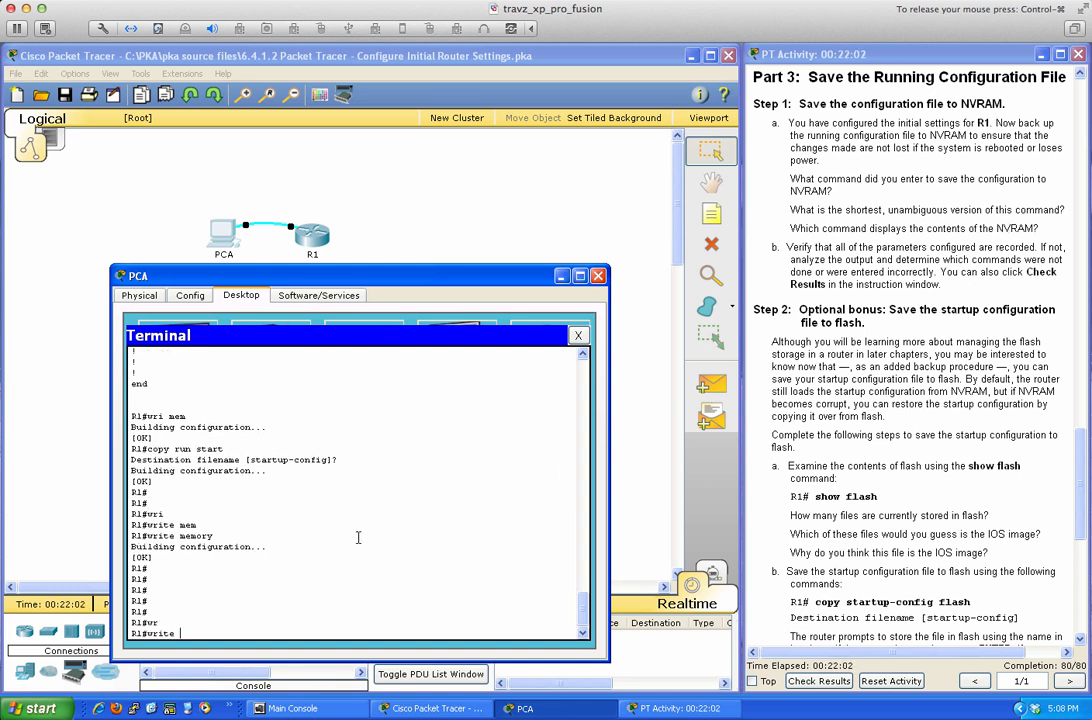
key(BackSpace)
key(BackSpace)
key(BackSpace)
key(BackSpace)
text(me)
key(Return)
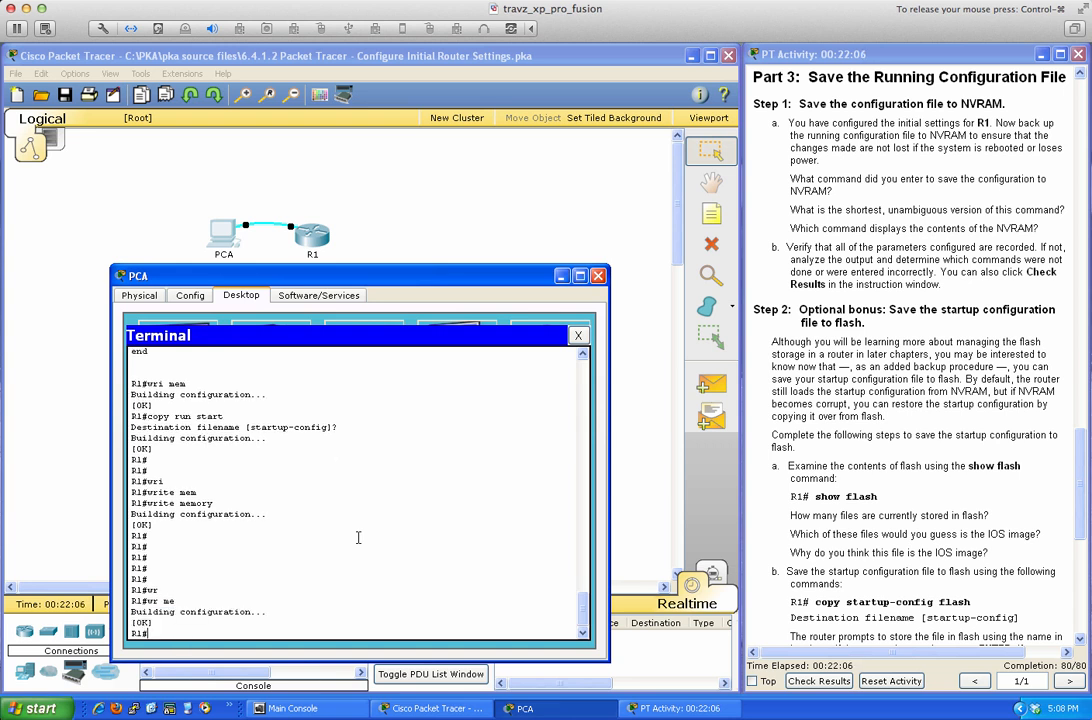
text(w m)
key(Return)
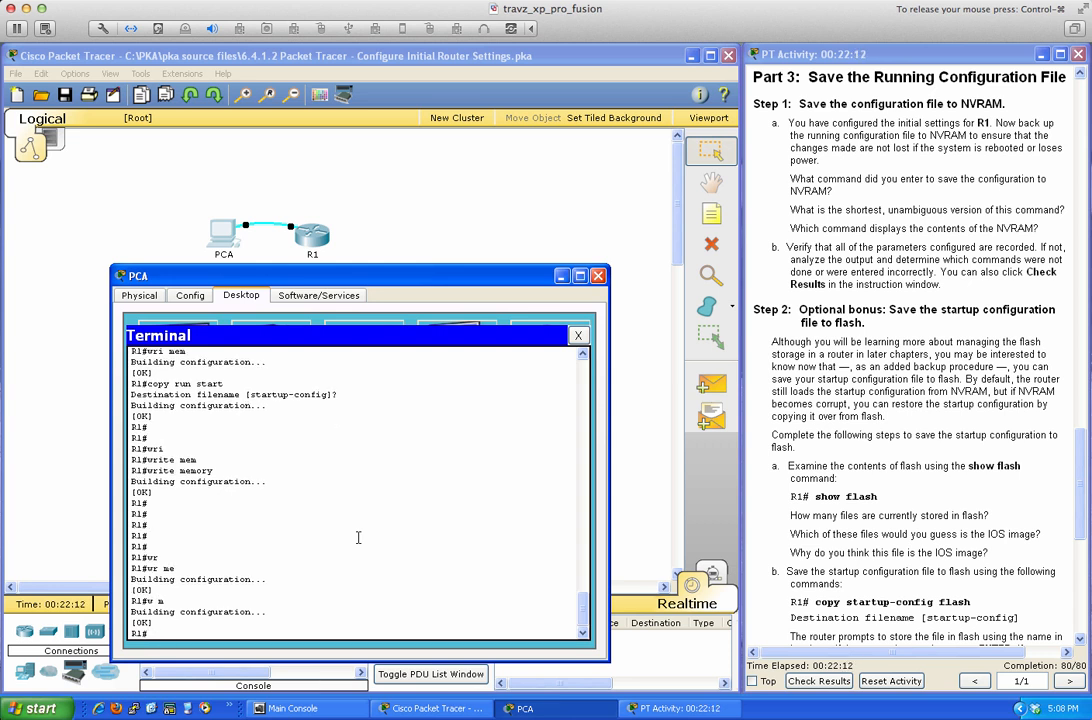
text(w?)
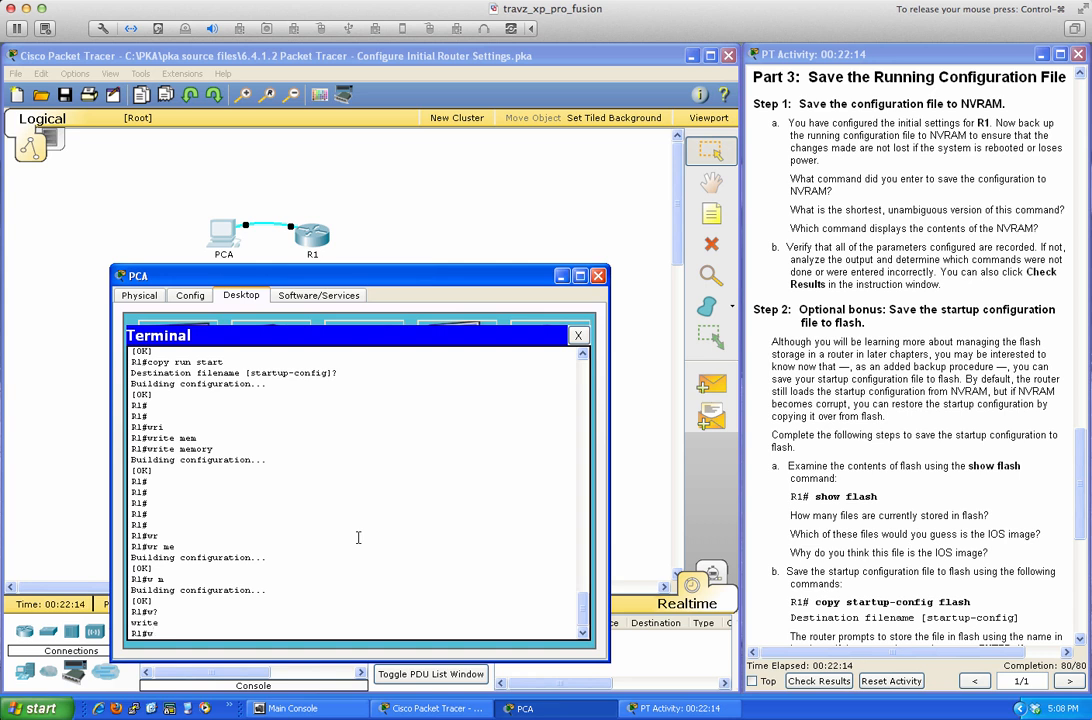
text( m?)
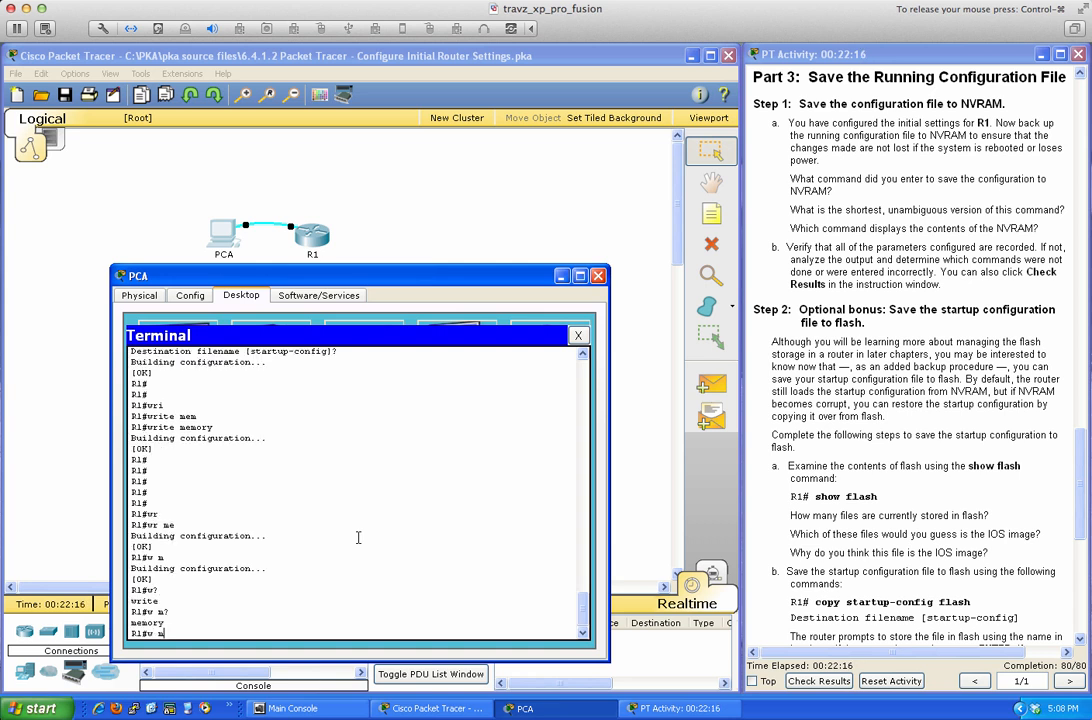
key(BackSpace)
key(BackSpace)
key(Return)
key(Return)
key(Return)
Save with w m, then use c?o?p? r? s? help and save with cop r s to the default filename.
text(w)
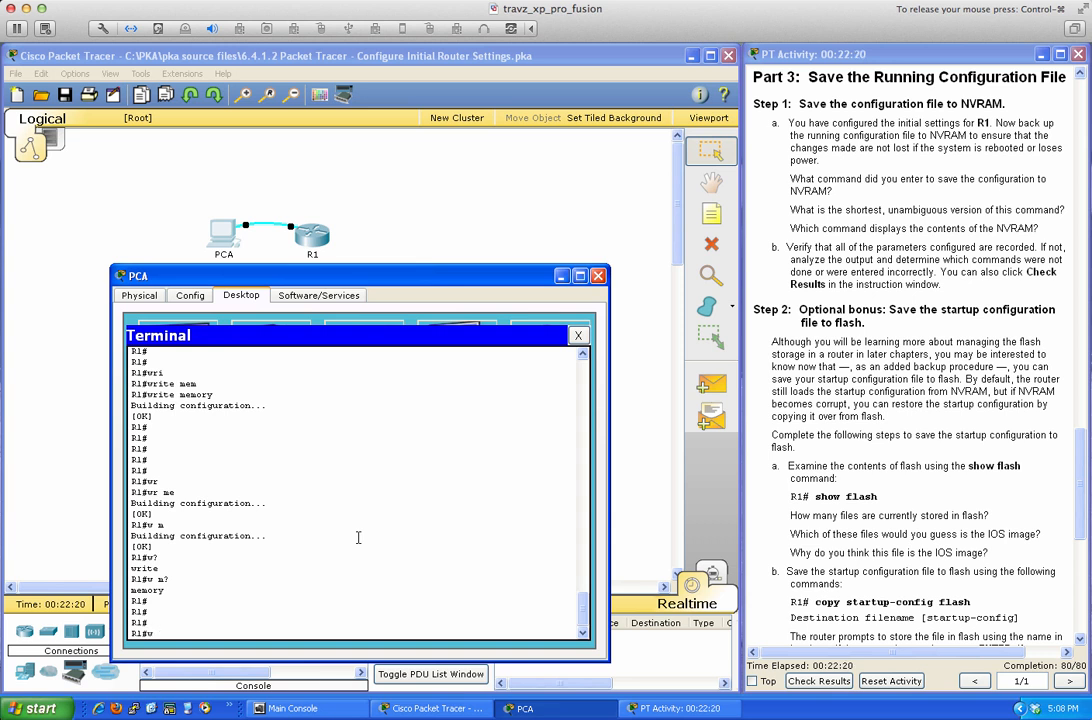
text( m)
key(Return)
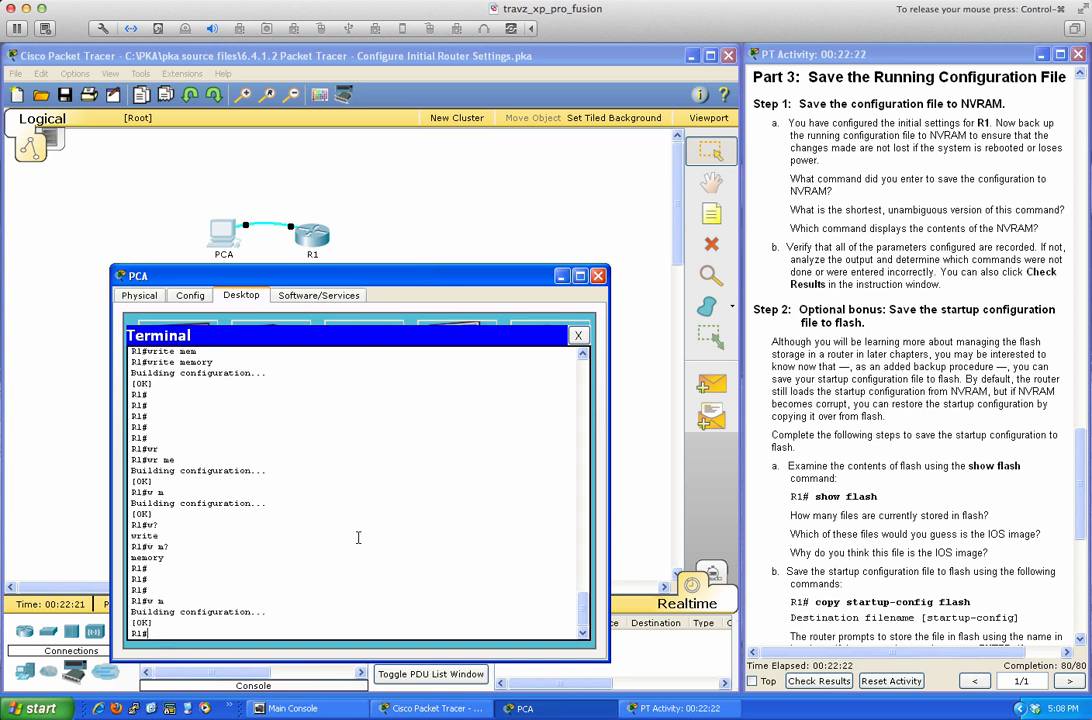
key(Return)
key(Return)
key(Return)
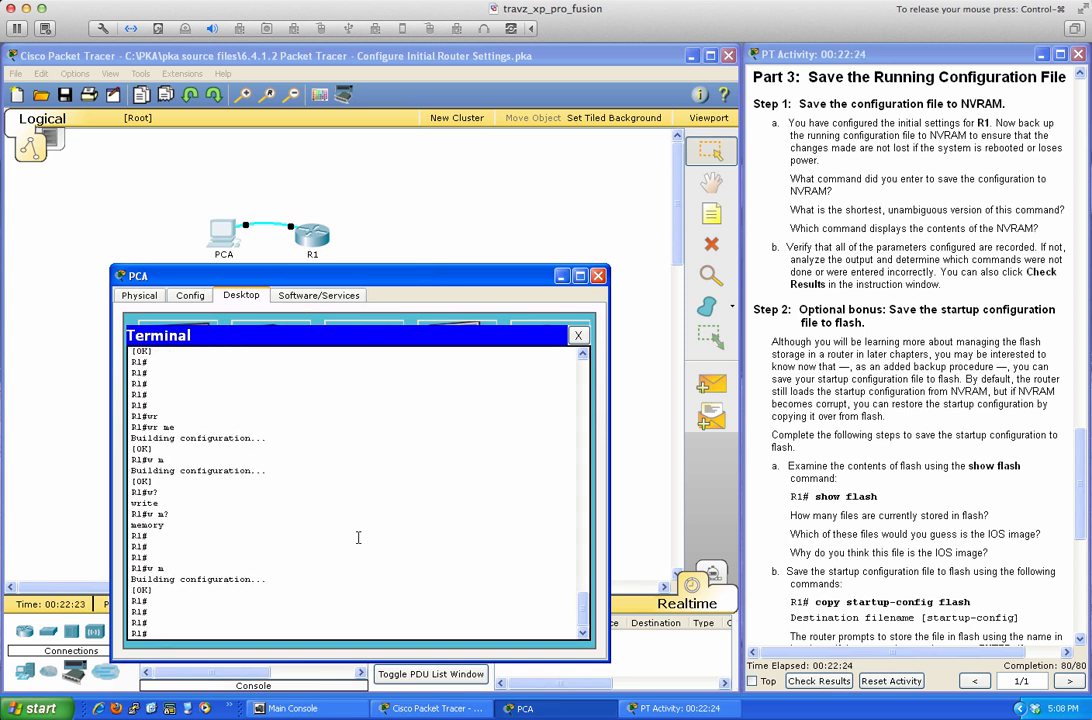
text(c?)
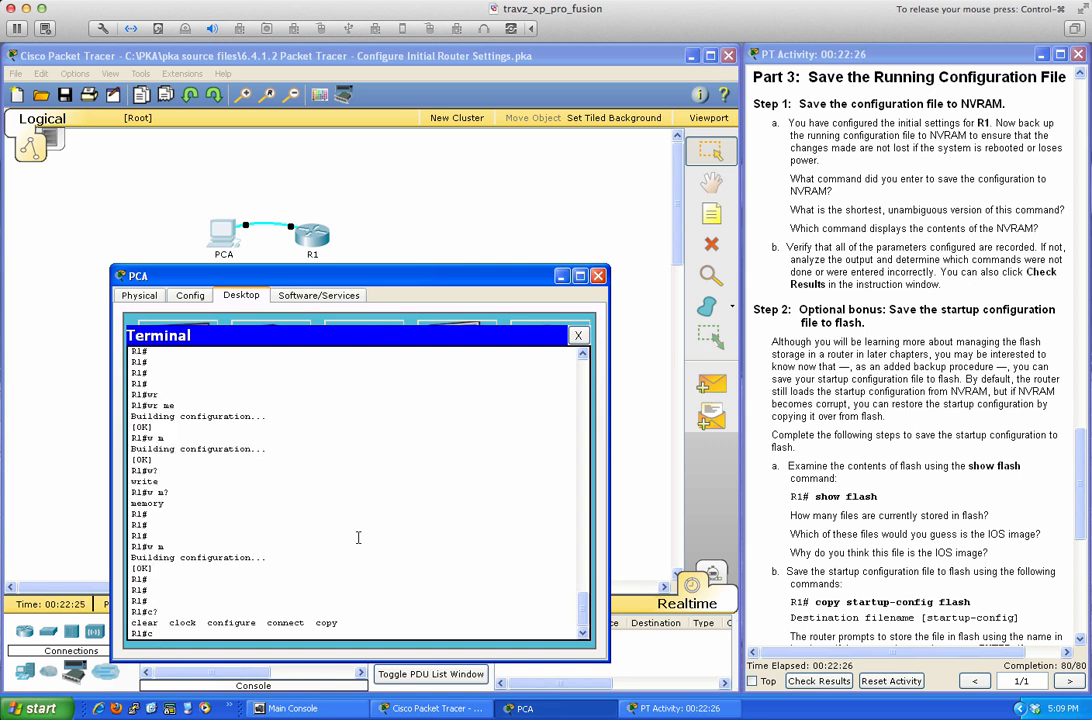
text(o?)
text(p)
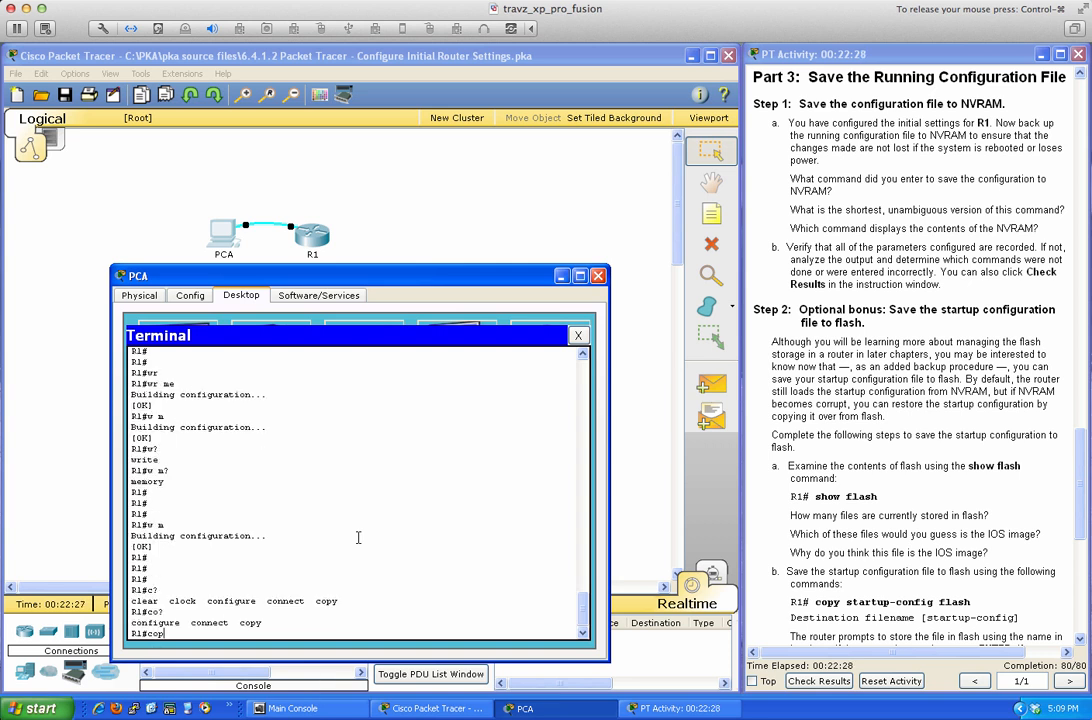
text(?)
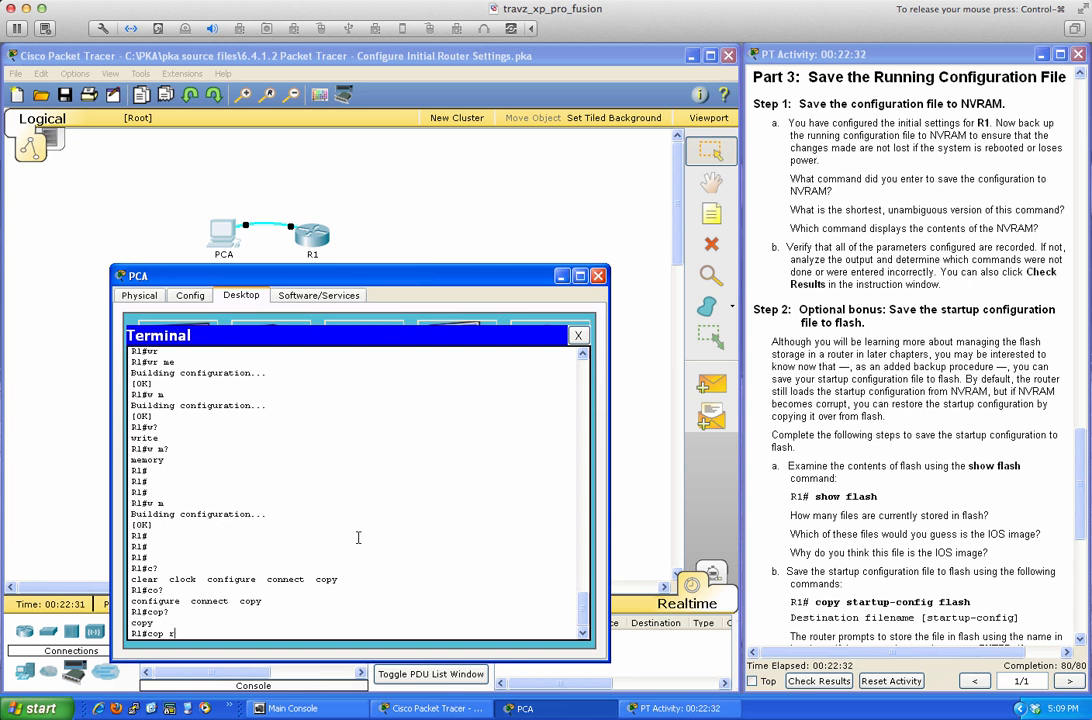
text( r?)
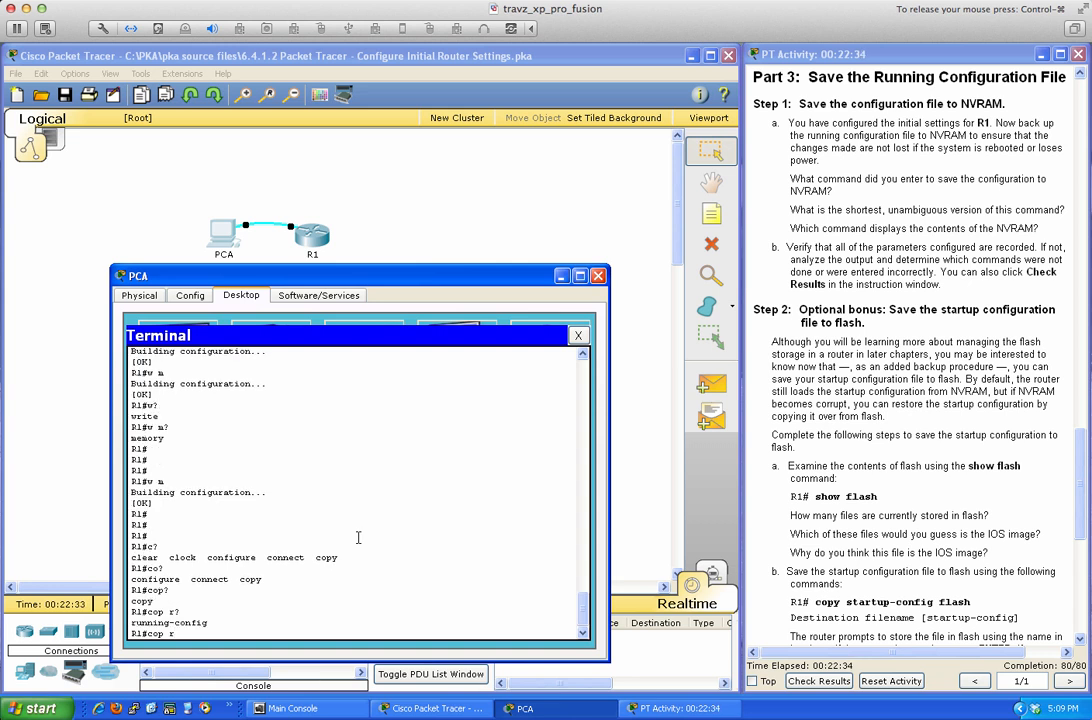
text( s?)
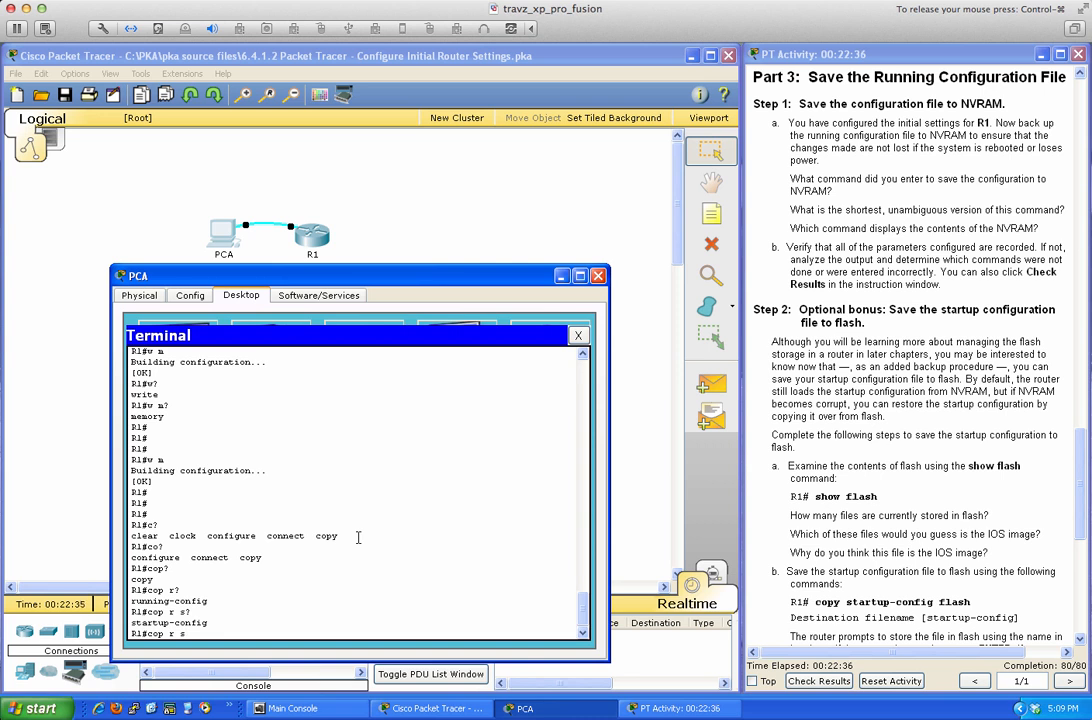
key(Return)
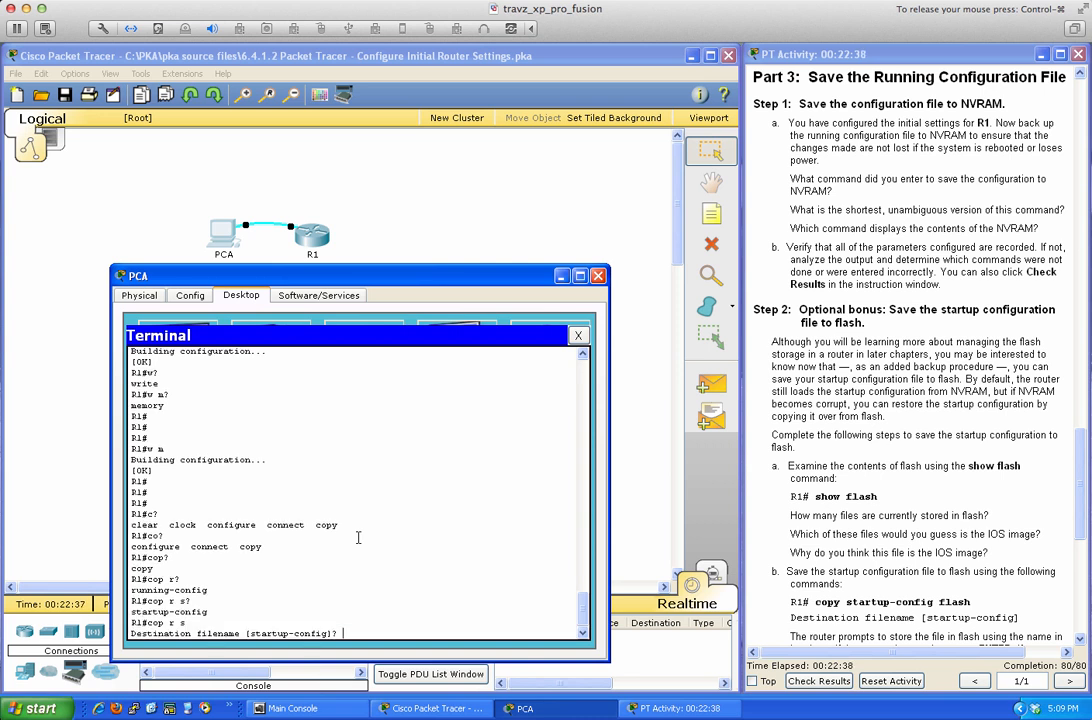
key(Return)
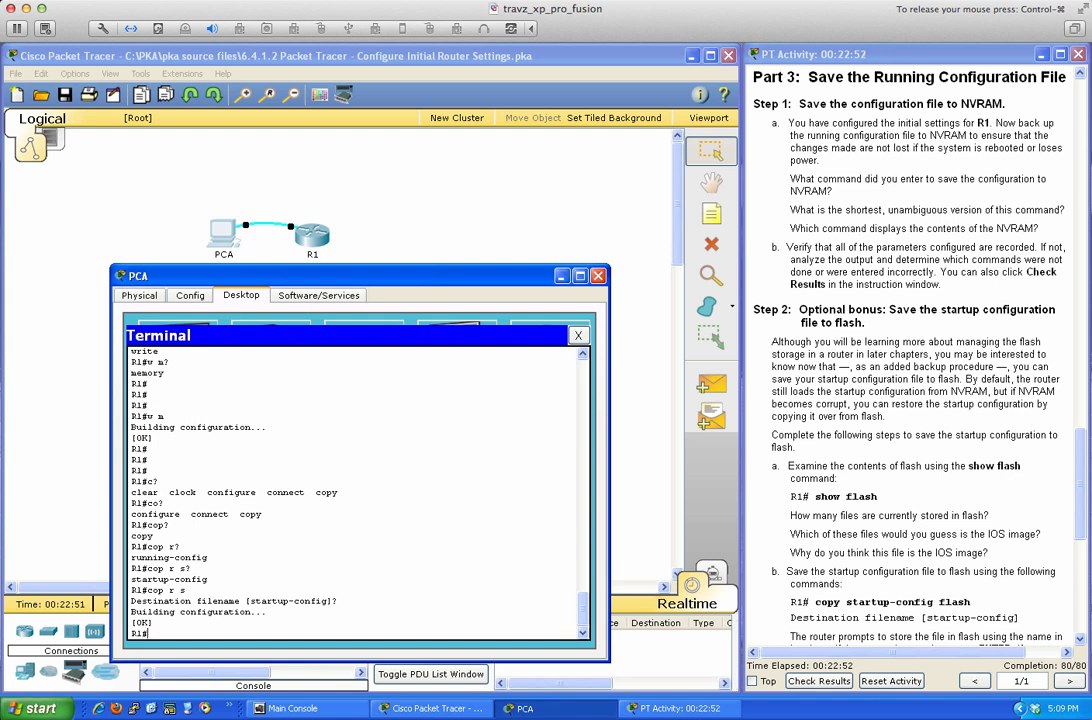
Shift the PCA window right, dismiss the host connection dialog, and return control to the VM.
drag(382, 280, 448, 280)
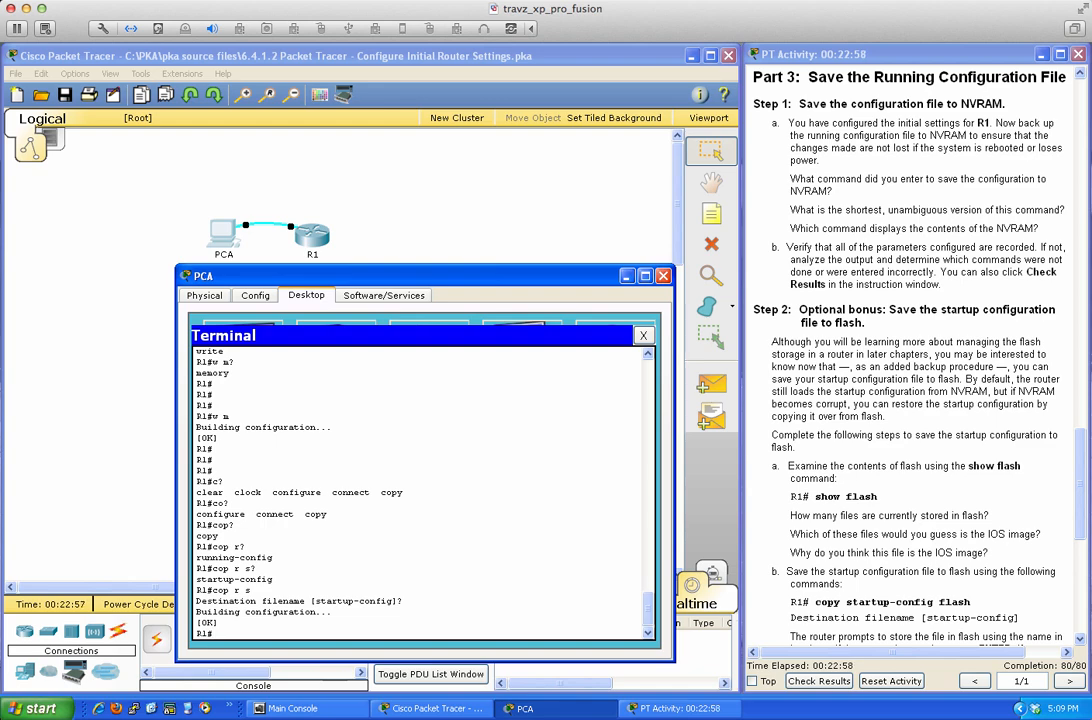
key(super+Tab)
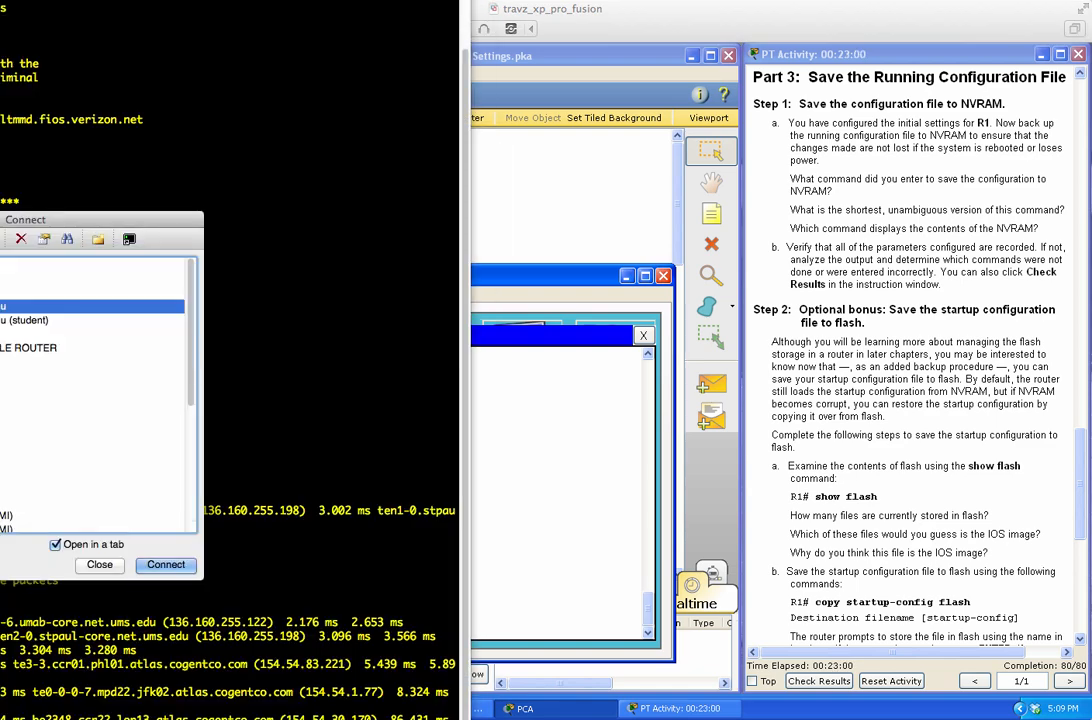
click(605, 15)
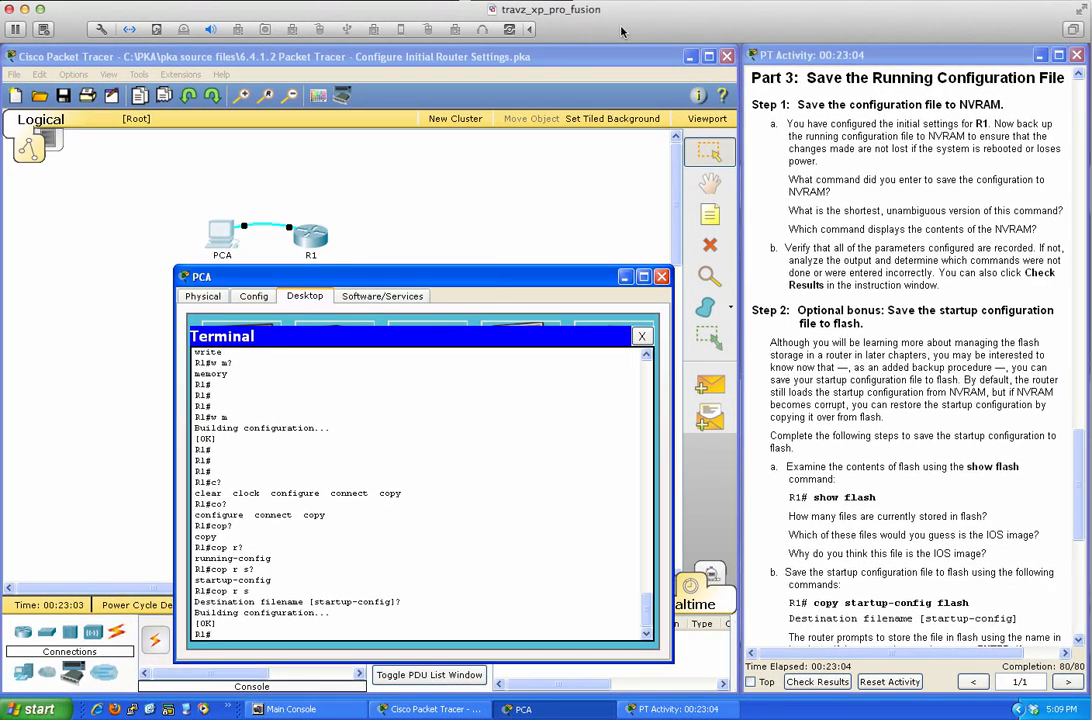
key(super+Tab)
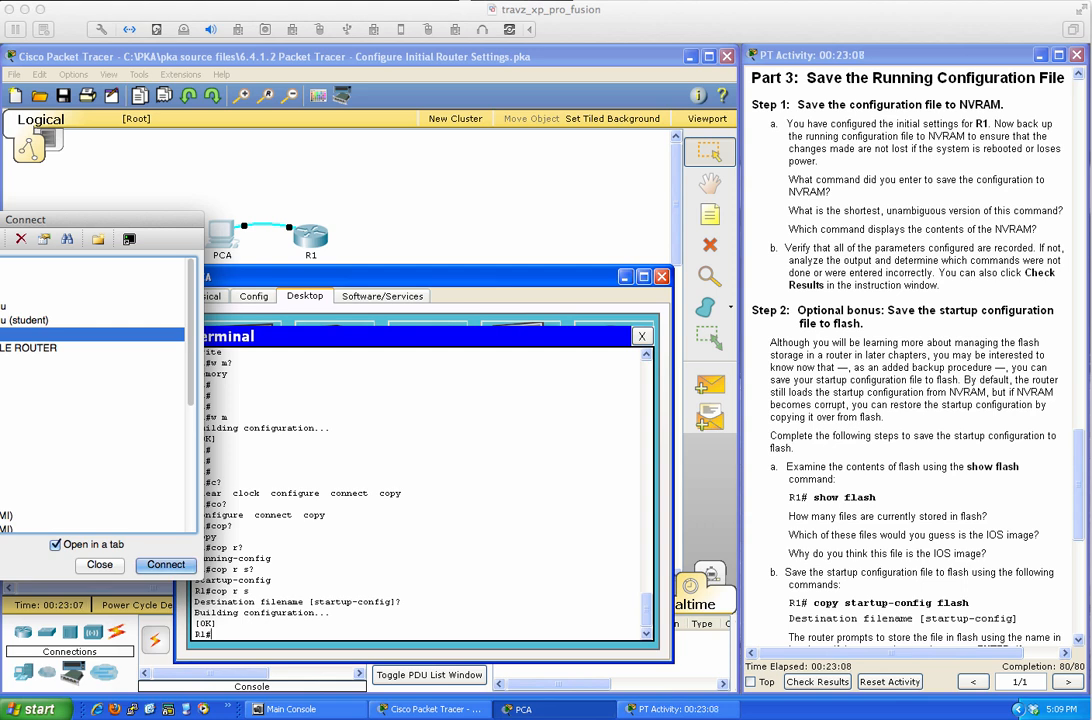
key(Return)
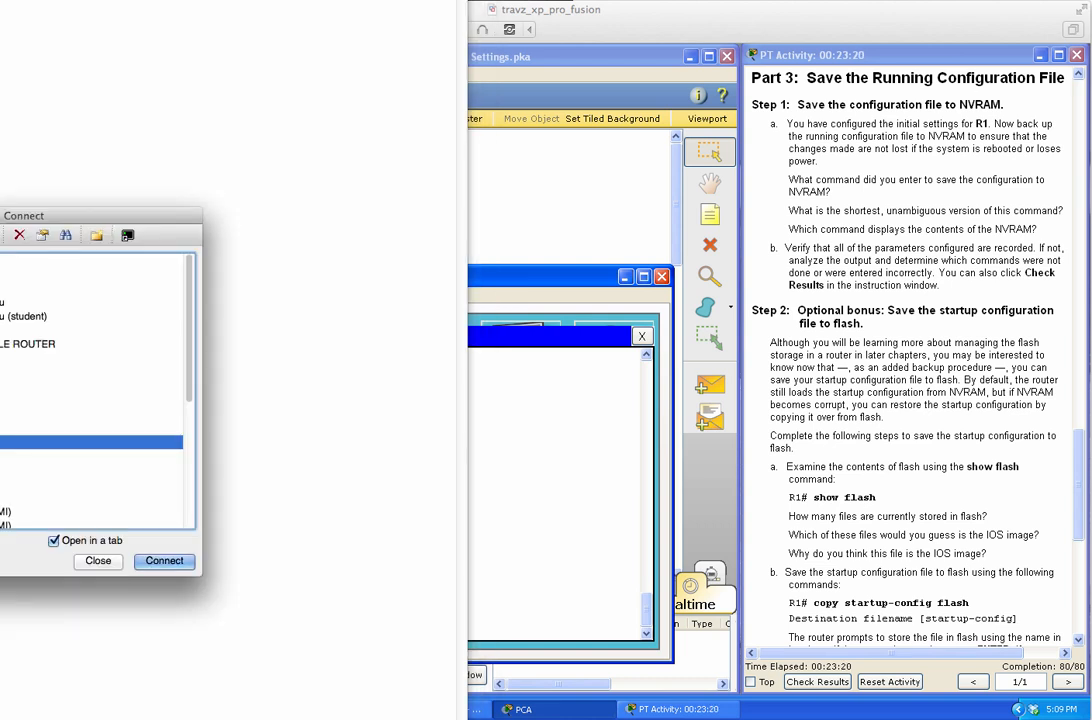
key(Return)
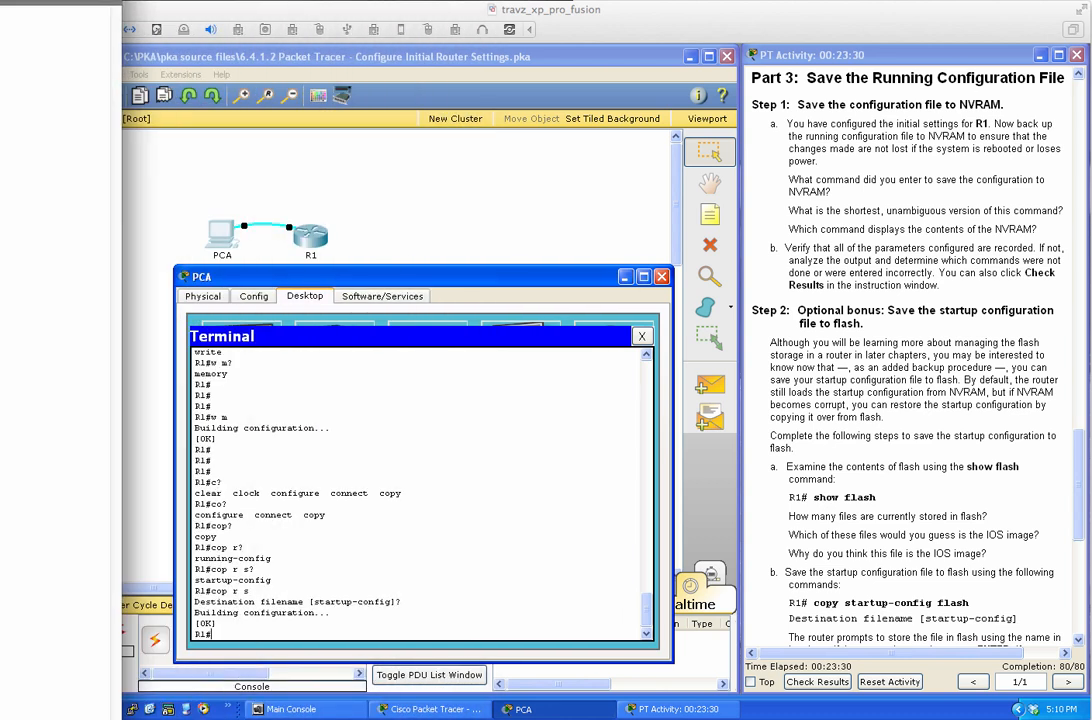
click(460, 476)
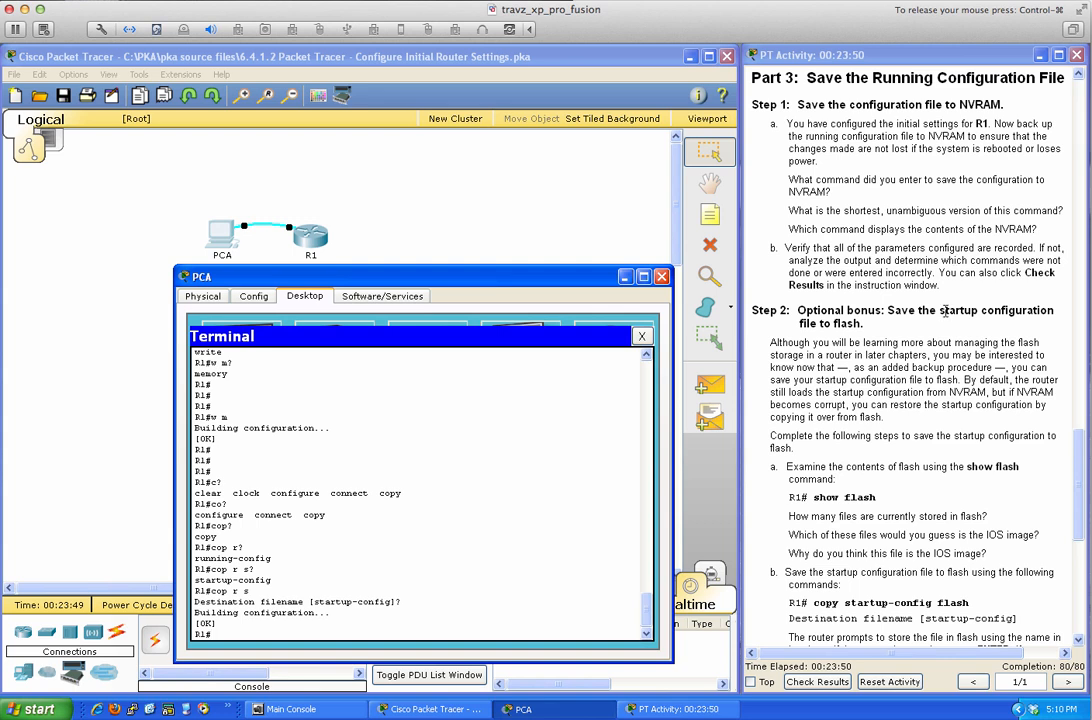
List the full startup-config with show star completed by Tab, paging through its --More-- screens.
scroll(953, 258, up, 5)
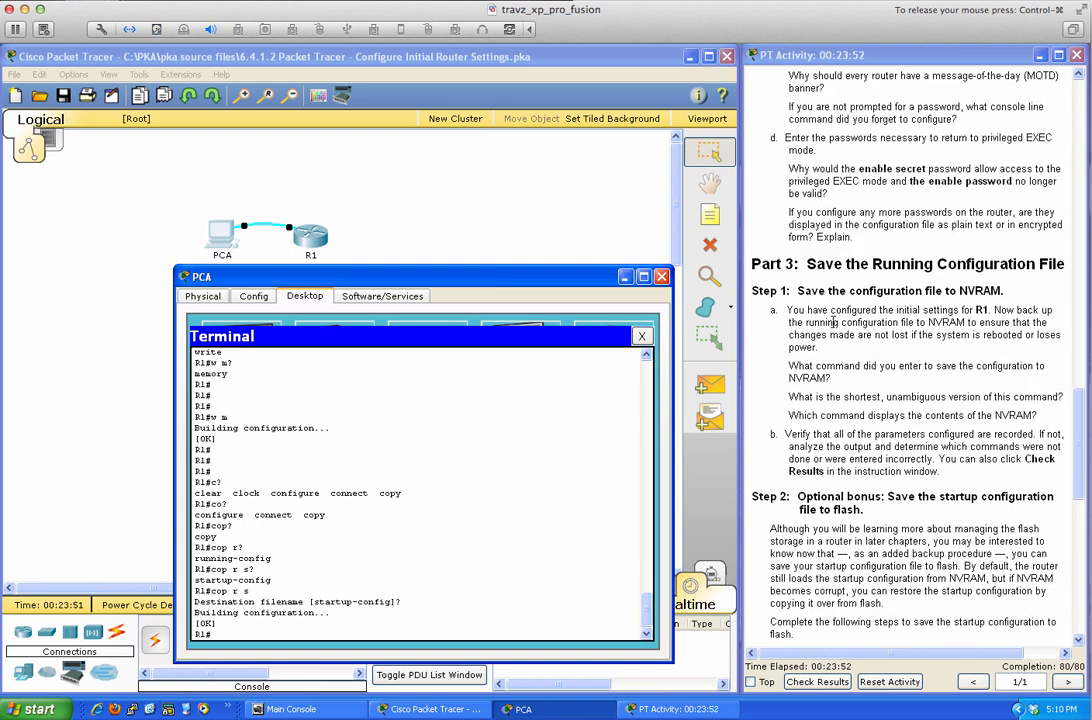
scroll(918, 323, down, 5)
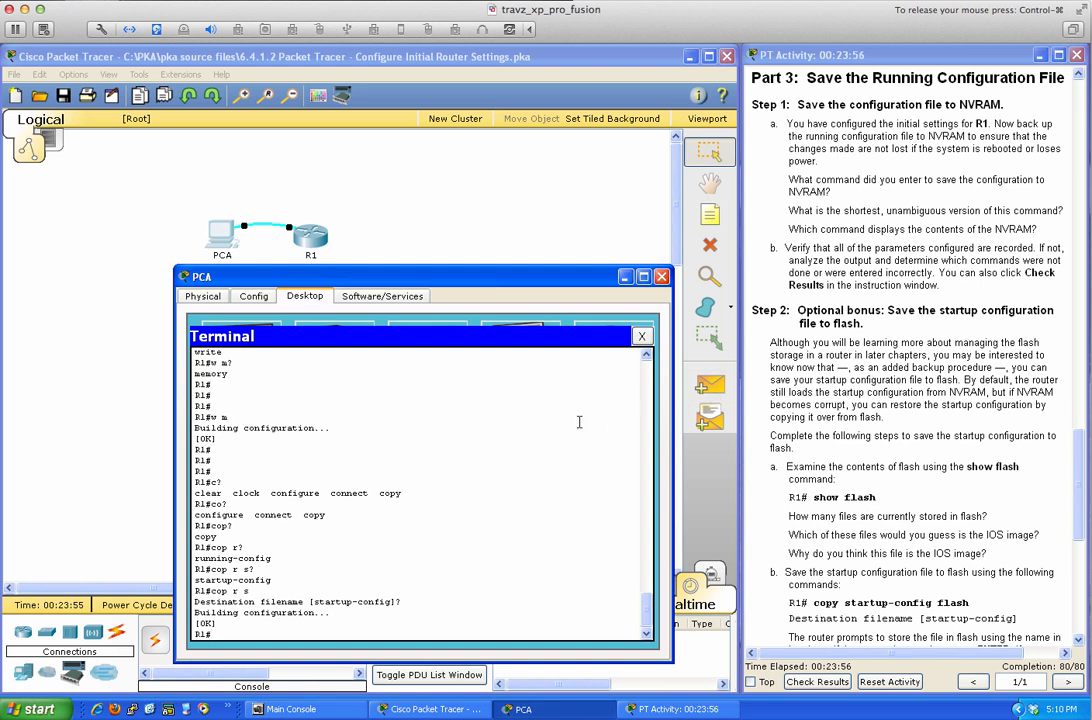
text(show star)
key(Tab)
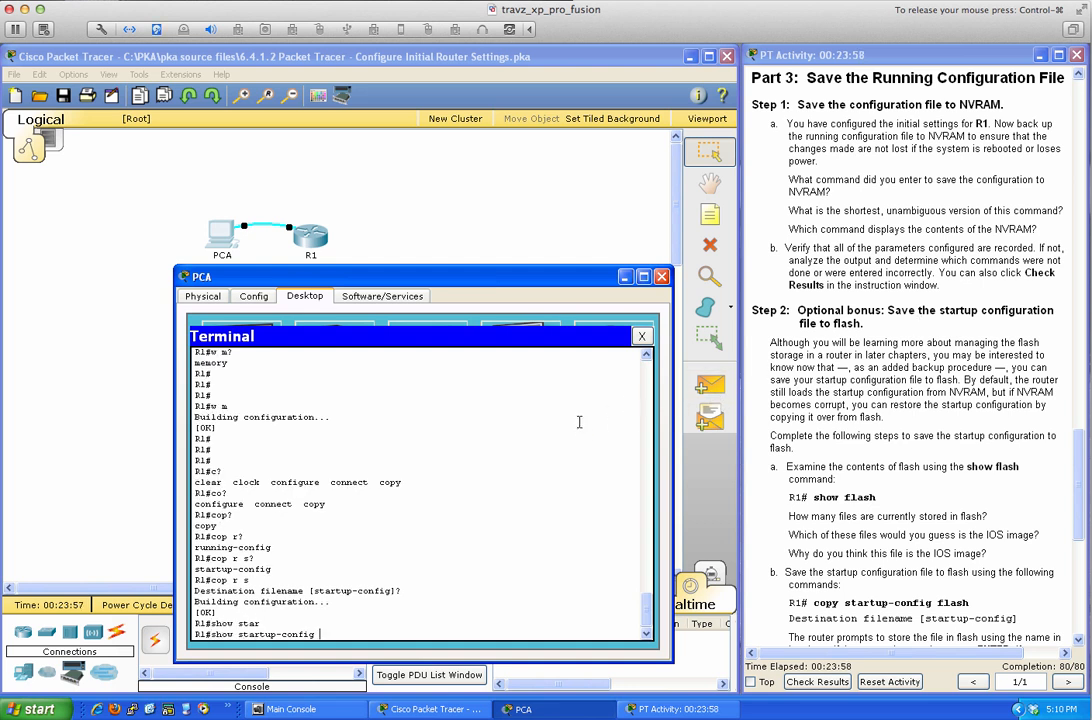
key(Return)
key(space)
key(space)
key(space)
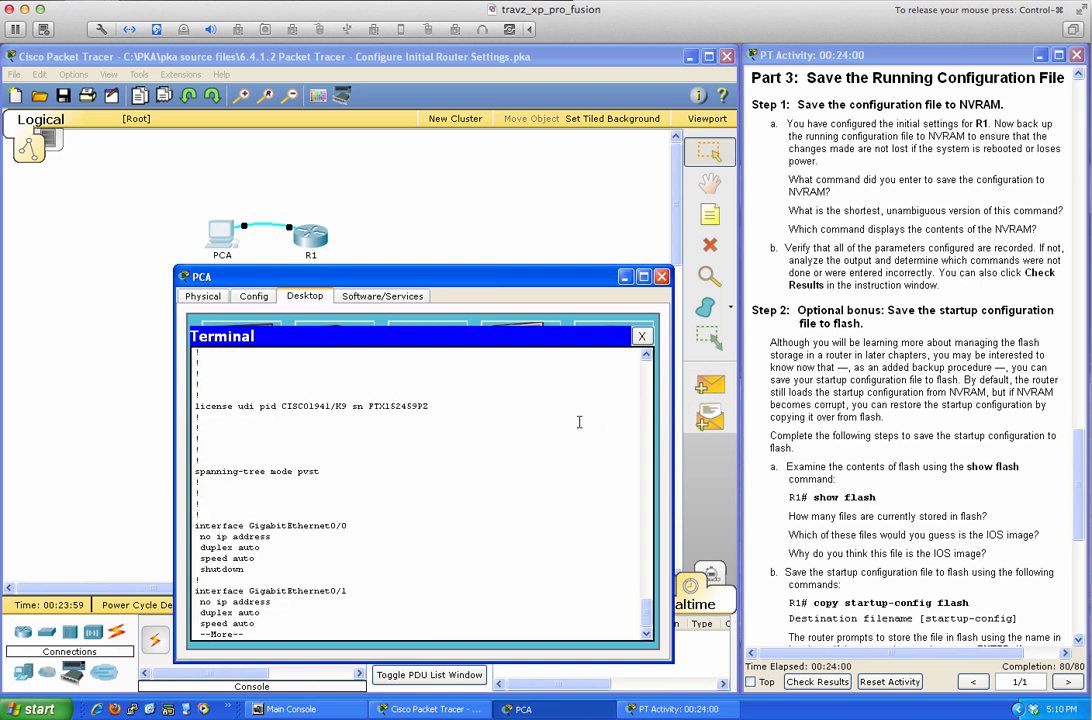
key(space)
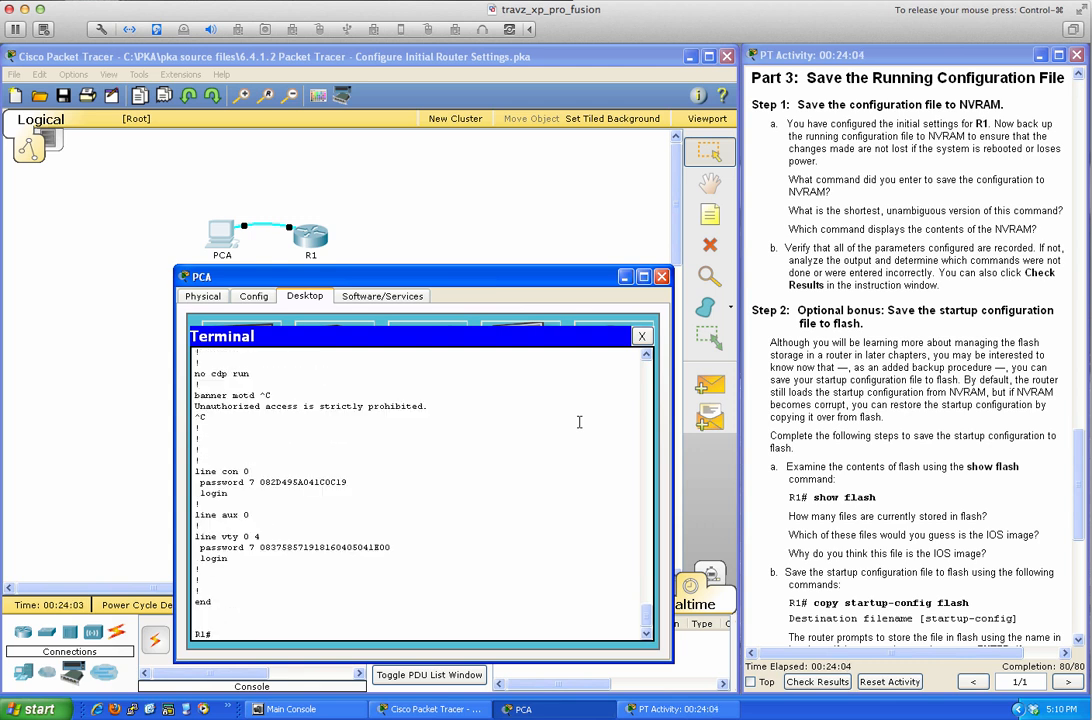
key(Return)
key(Return)
key(Return)
key(Return)
key(Return)
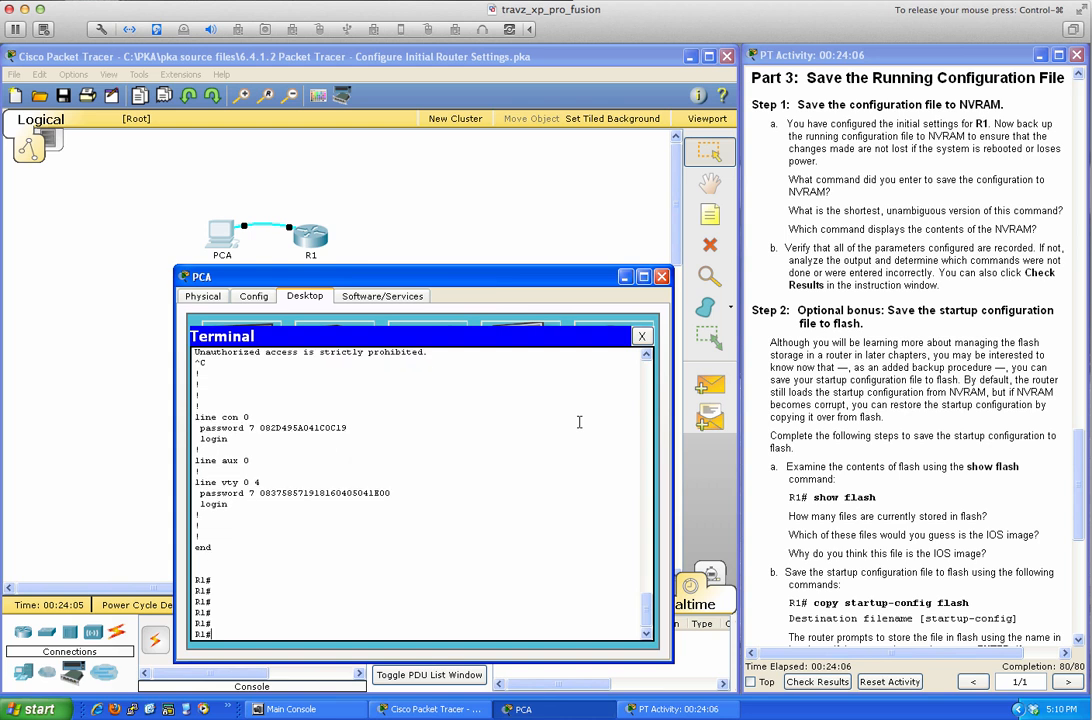
Run show flash and dir to list the c1900-universalk9-mz.SPA.151-4.M4.bin image and two sigdef files.
text(show flash)
key(Return)
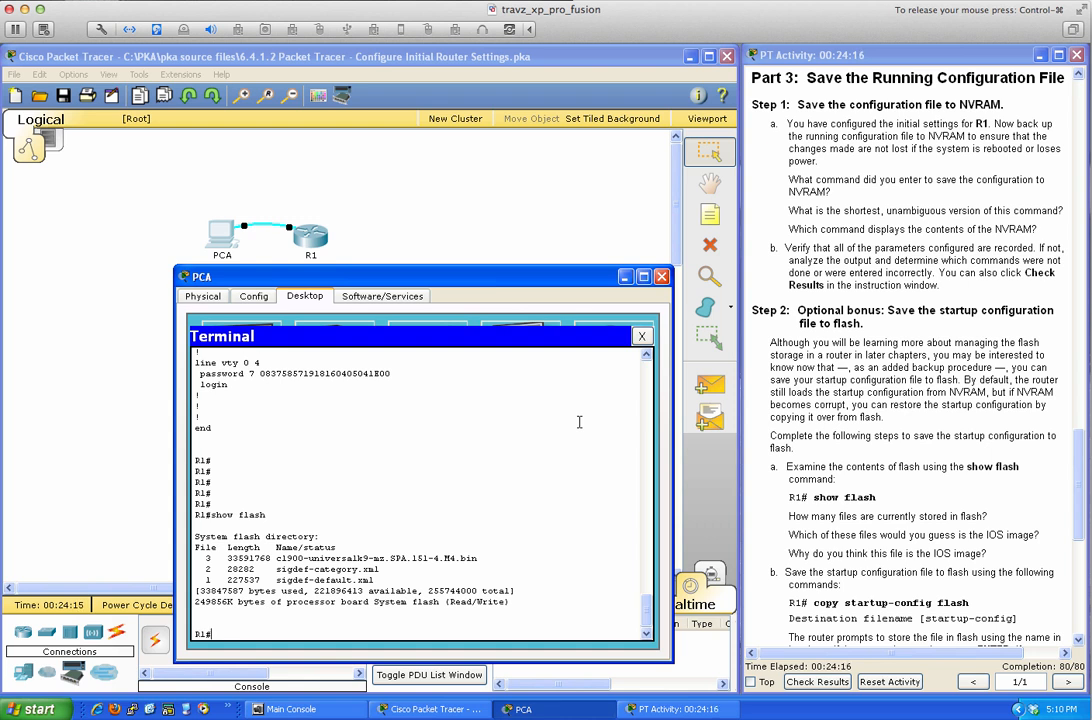
key(Return)
key(Return)
key(Return)
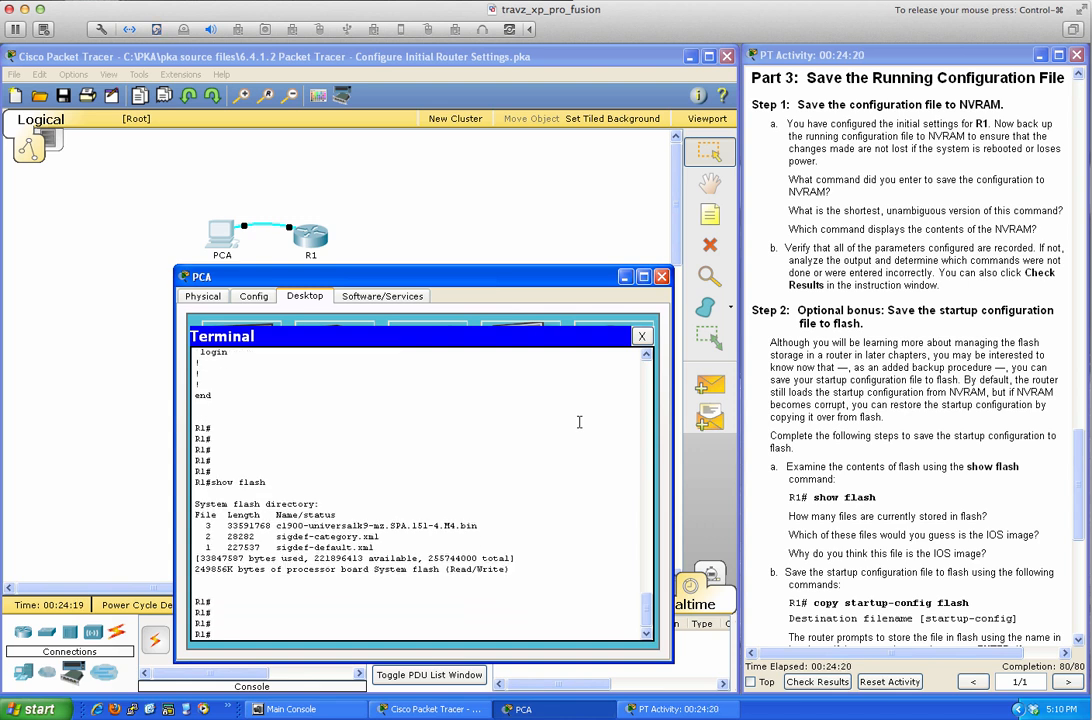
text(dir)
key(Return)
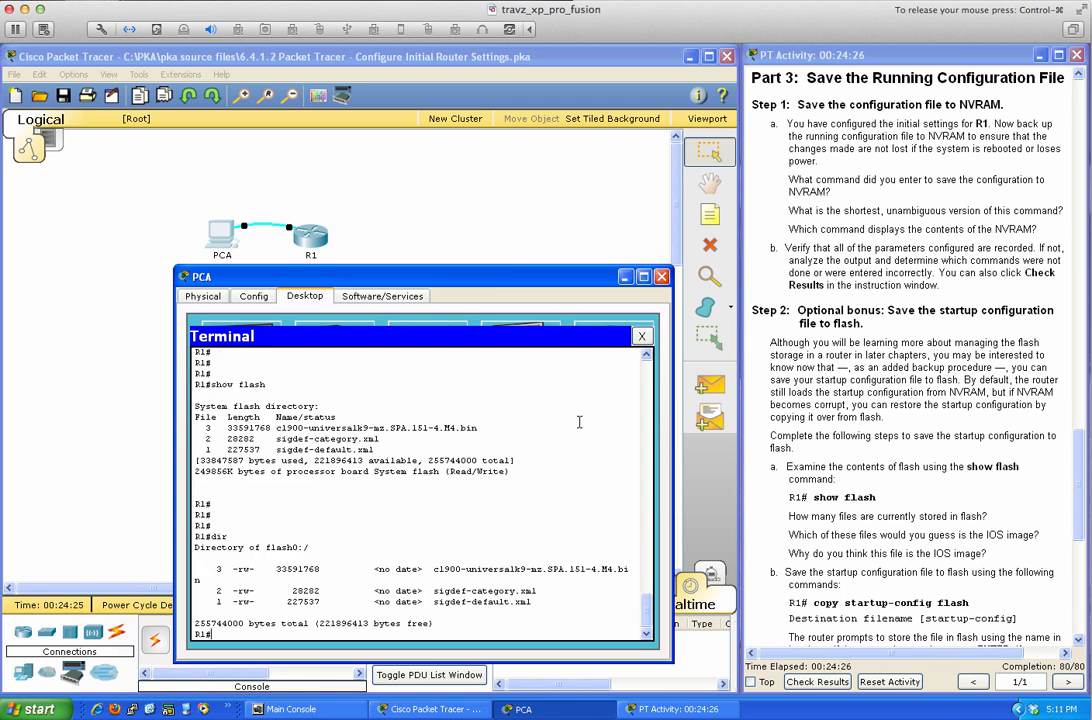
key(Return)
key(Return)
key(Return)
key(Return)
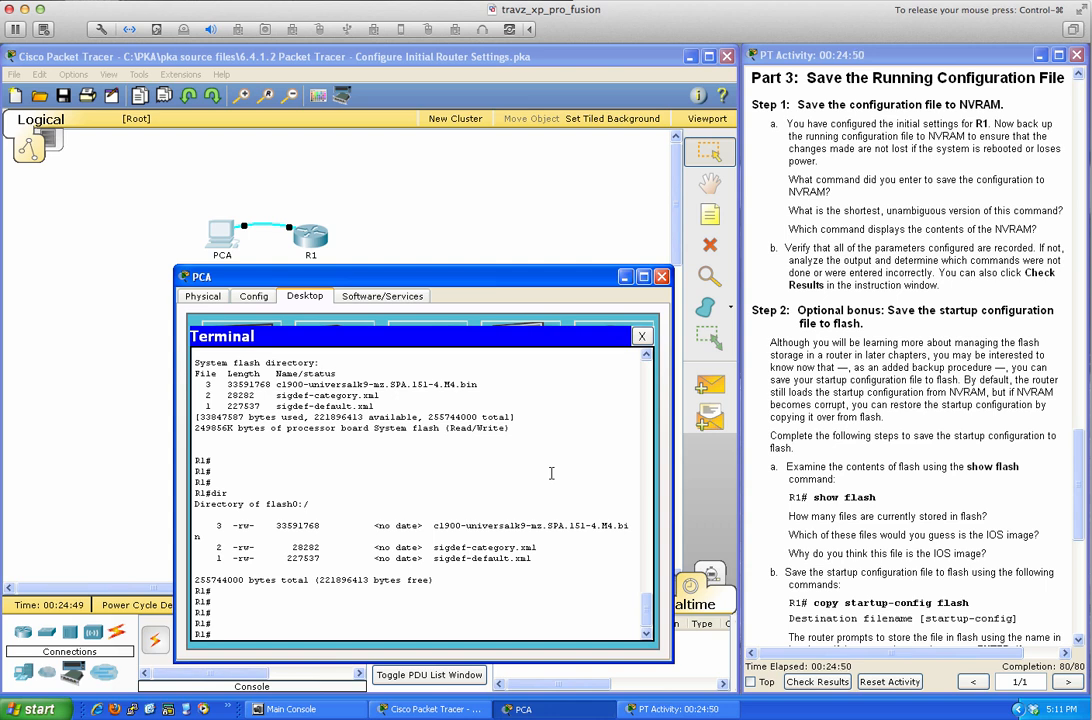
Review the activity results' Assessment Items showing 80/80 with all 10 items correct, then close them.
click(853, 680)
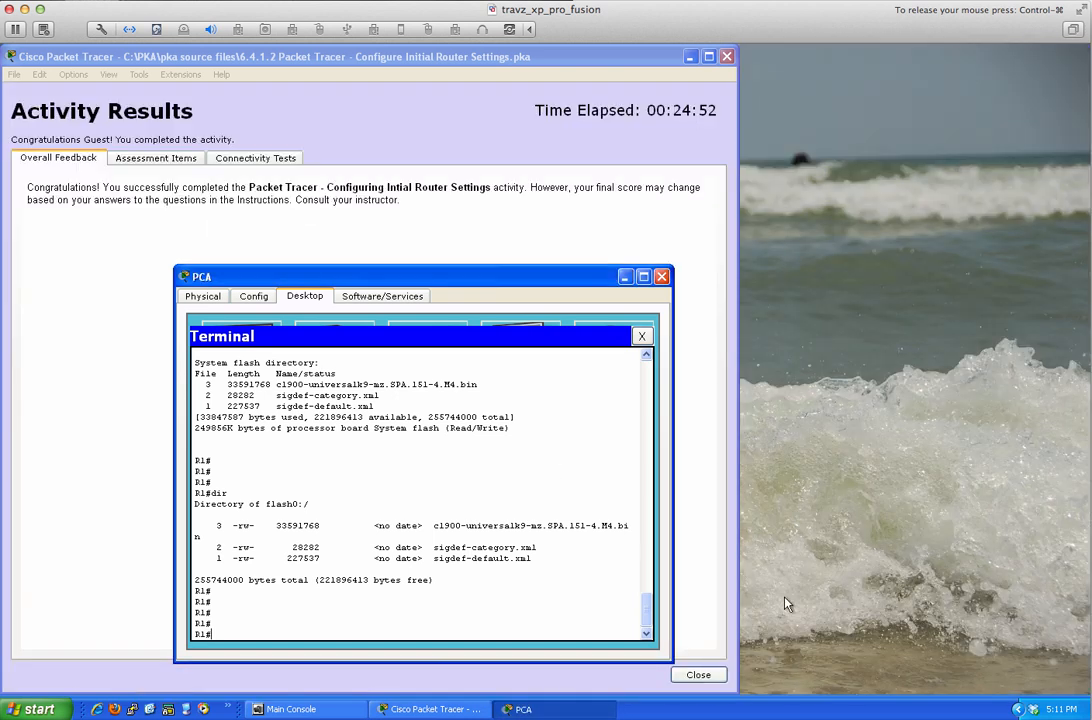
click(163, 160)
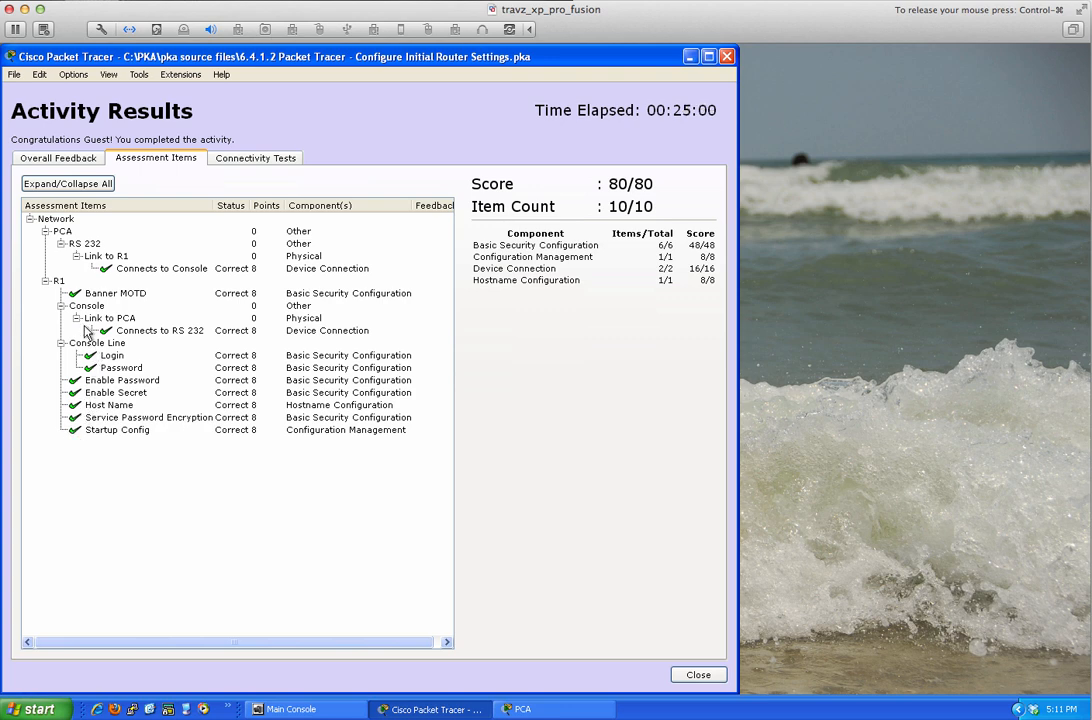
click(700, 679)
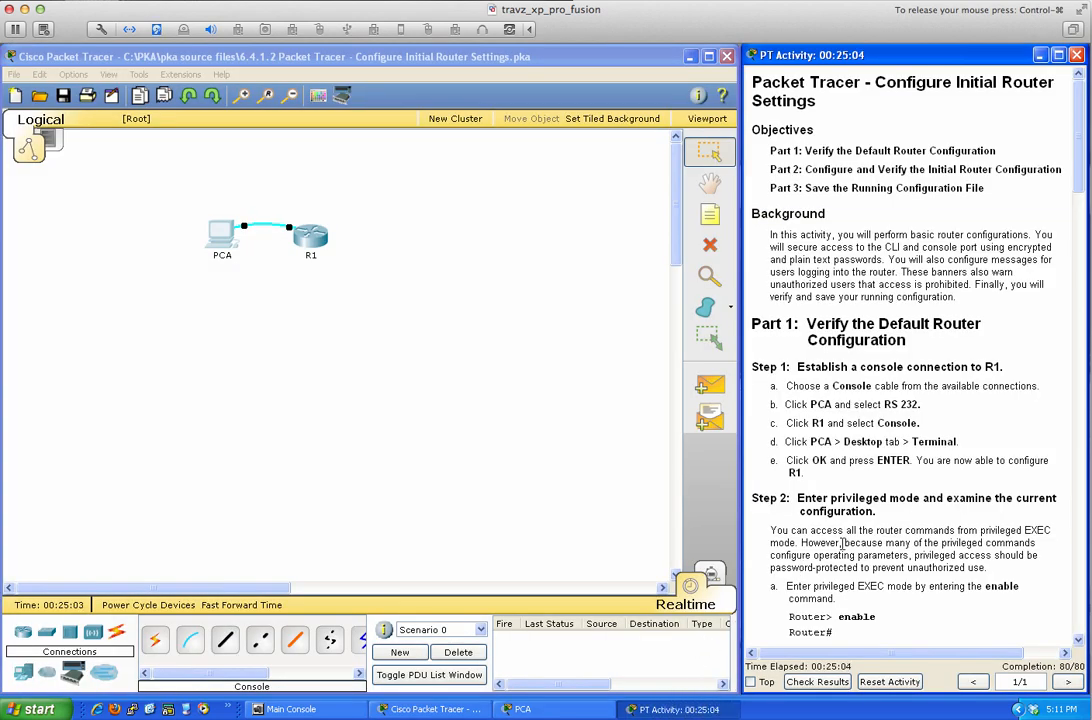
Read Part 3 Step 2 and the Scoring Rubric in the instructions, then reopen PCA's device window.
scroll(800, 563, down, 10)
scroll(847, 540, down, 15)
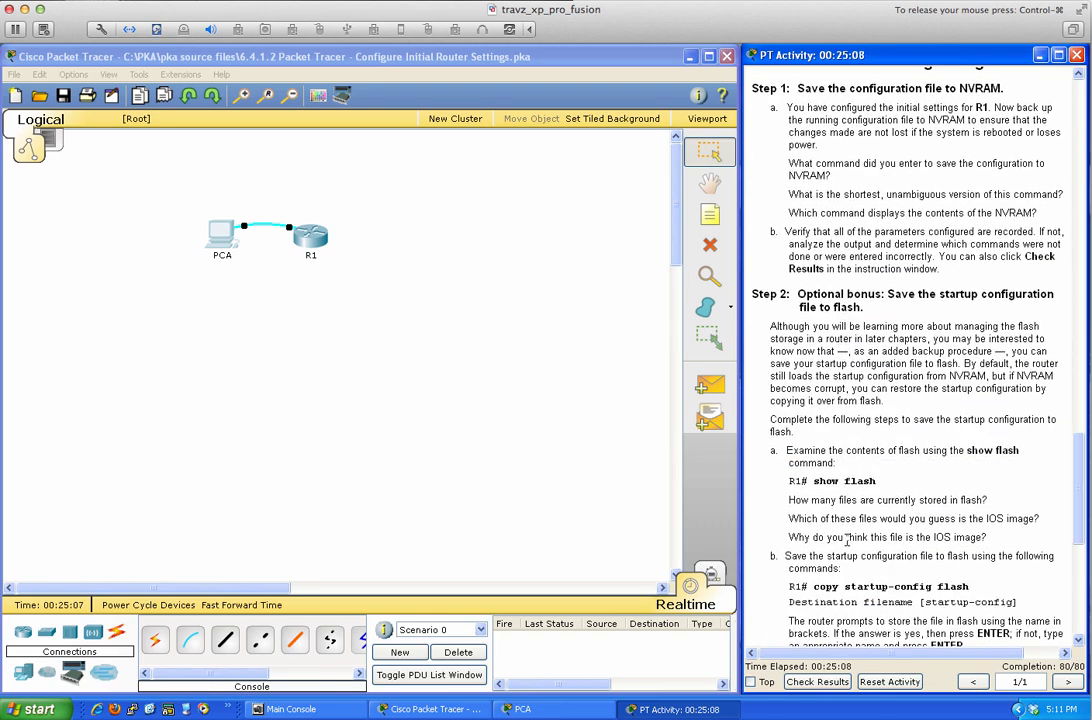
scroll(847, 540, up, 2)
scroll(847, 540, down, 8)
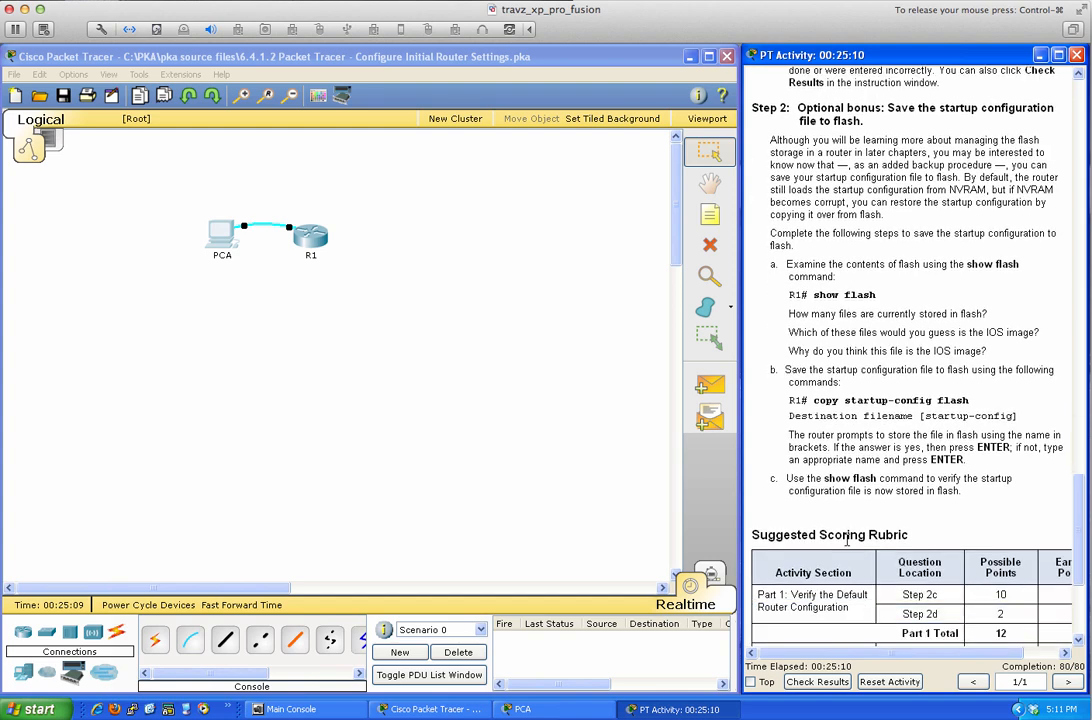
scroll(847, 540, down, 2)
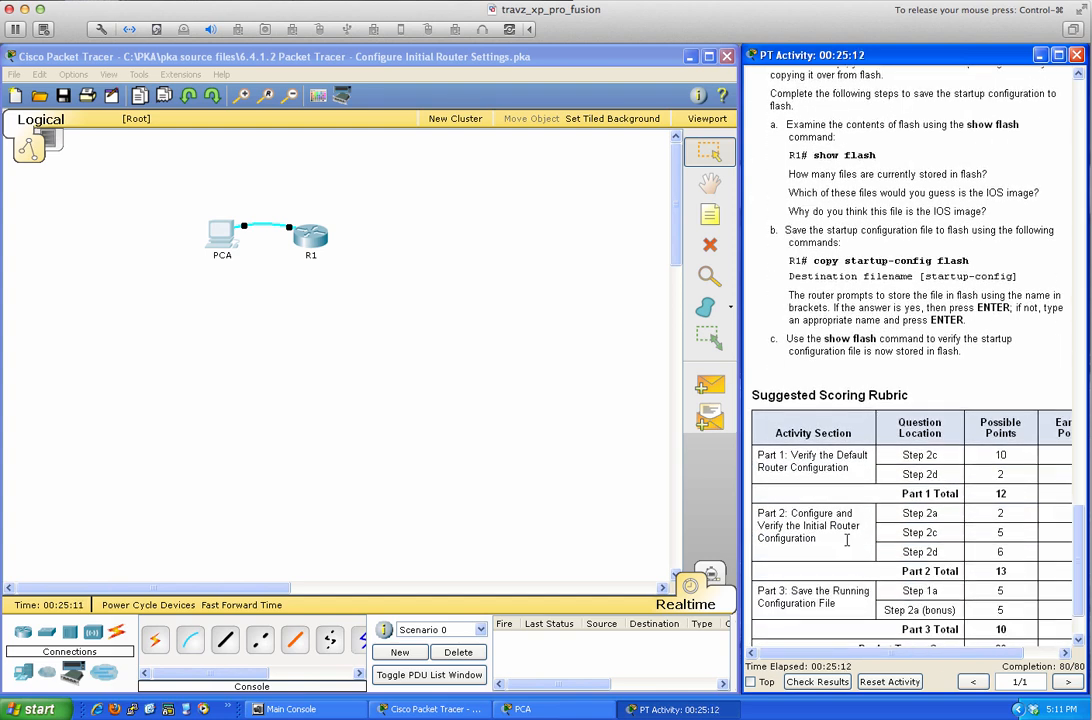
scroll(847, 540, down, 2)
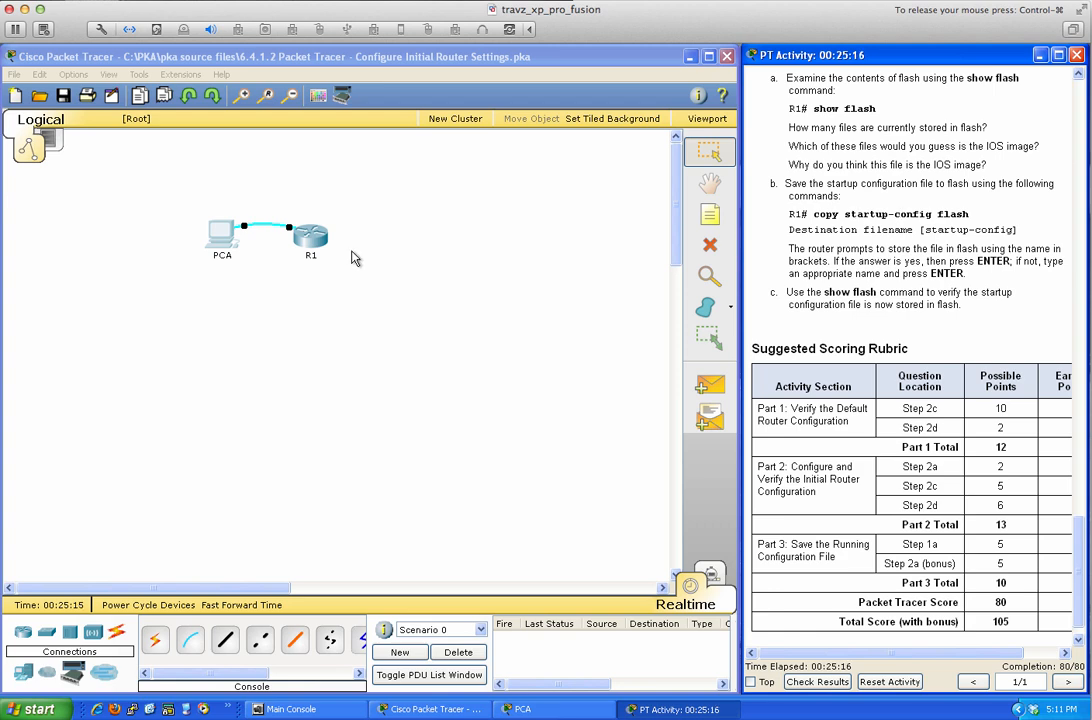
click(225, 238)
click(225, 238)
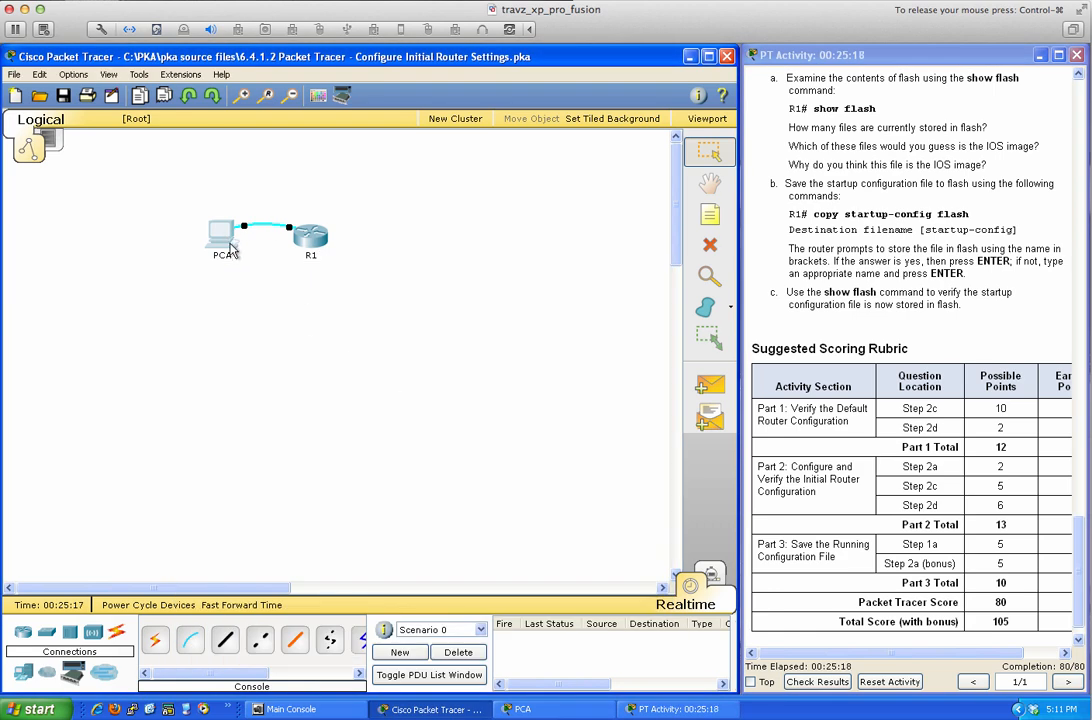
Copy R1's startup-config to flash with copy startup-config flash:, keeping the default filename.
click(231, 248)
text(copy )
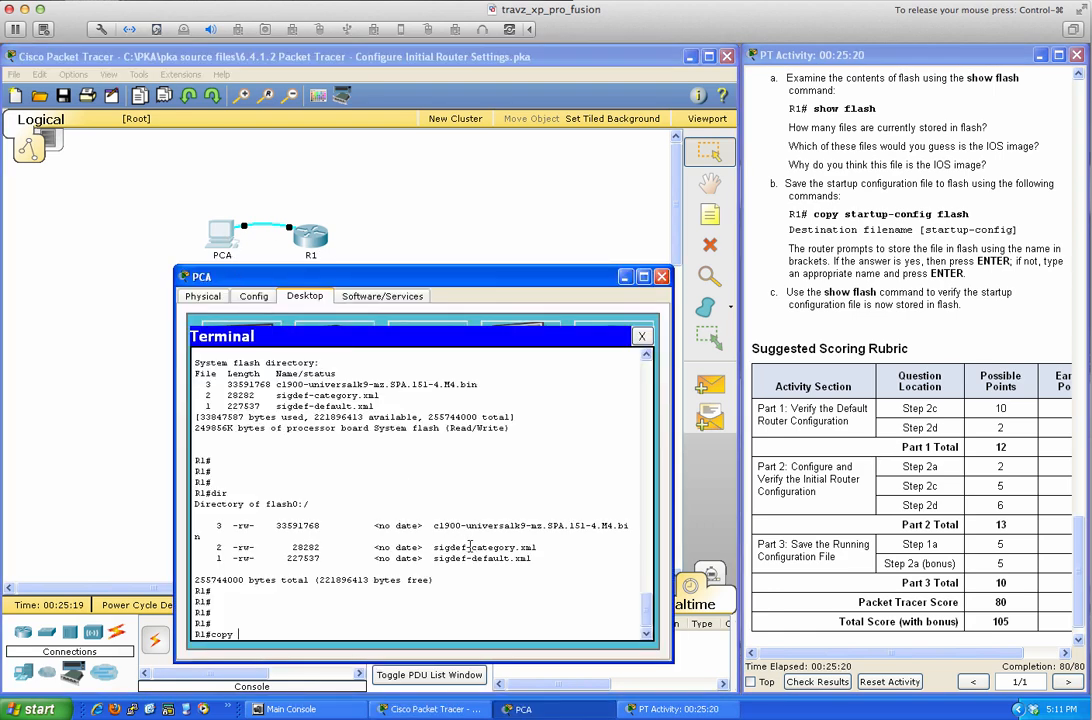
text(st)
key(Tab)
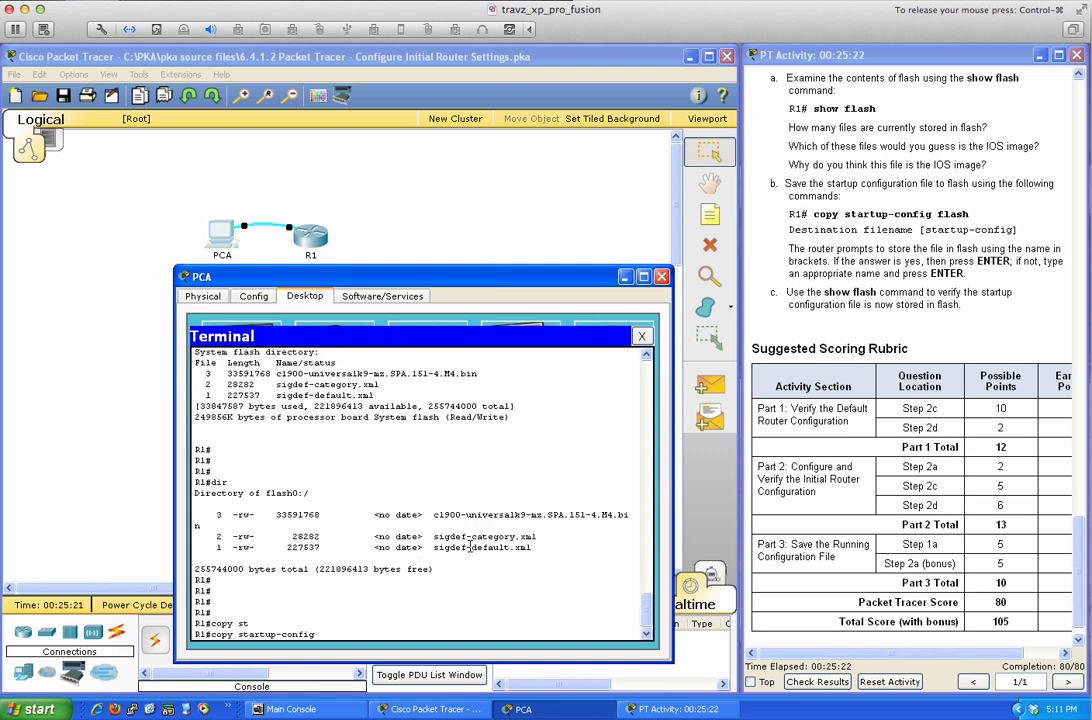
text(flsah)
key(BackSpace)
key(BackSpace)
key(BackSpace)
text(as)
key(Tab)
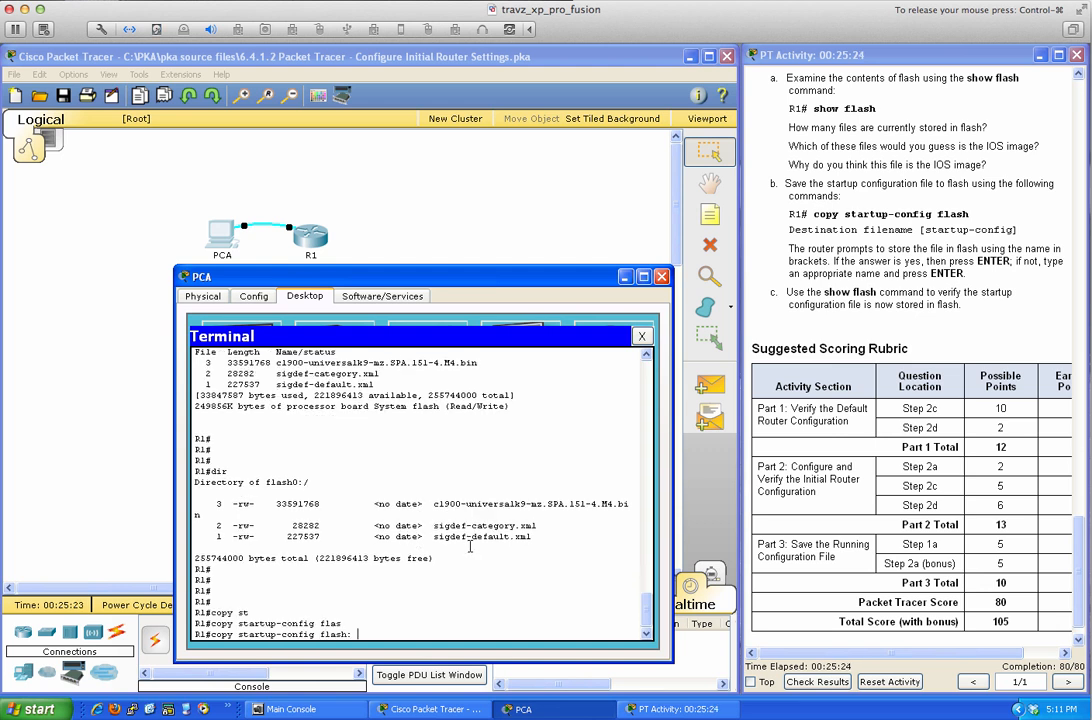
key(Return)
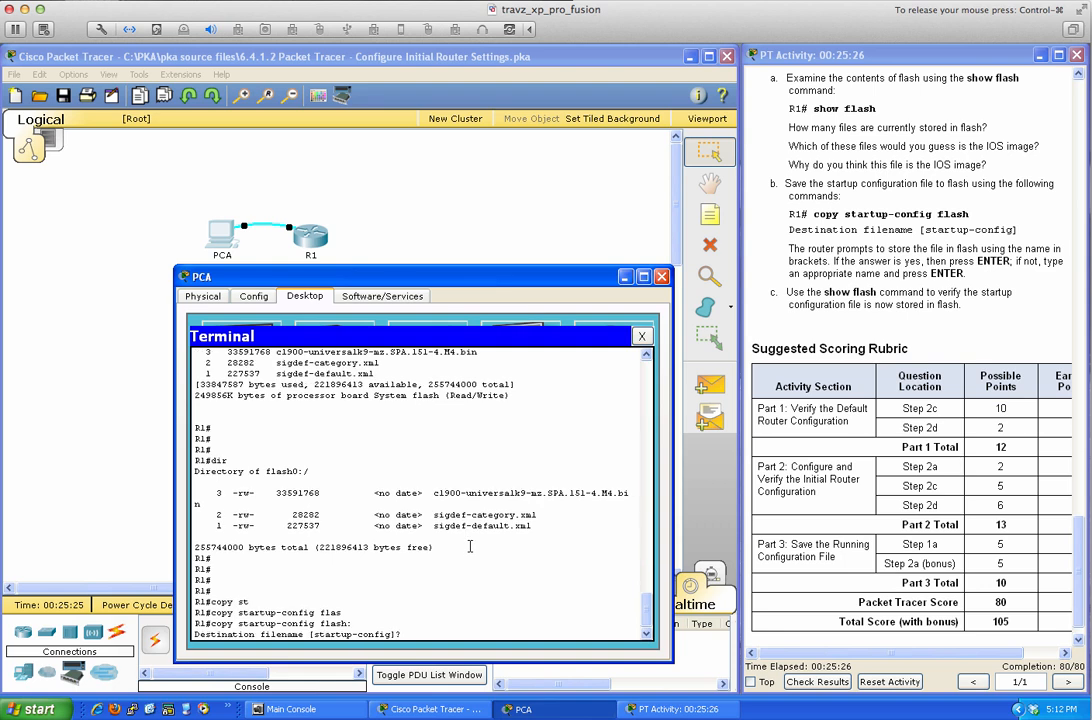
key(Return)
Verify with dir and show flash that the 1118-byte startup-config is in flash.
key(Return)
key(Return)
key(Return)
key(Return)
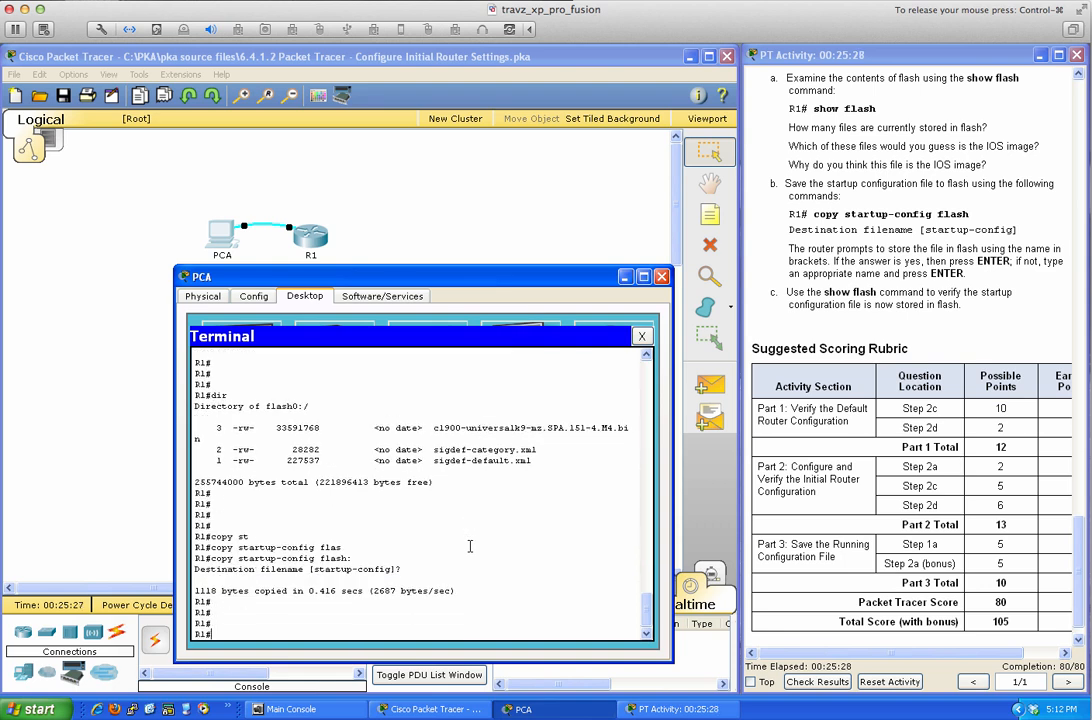
text(dir)
key(Return)
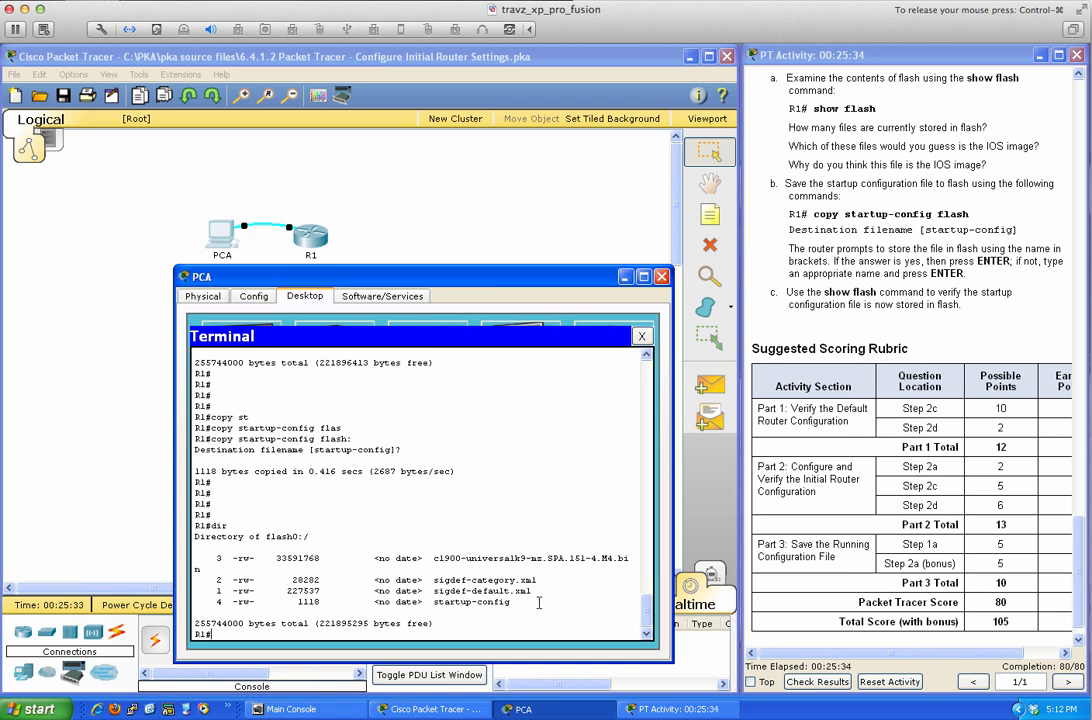
text(show flash:)
key(BackSpace)
key(Return)
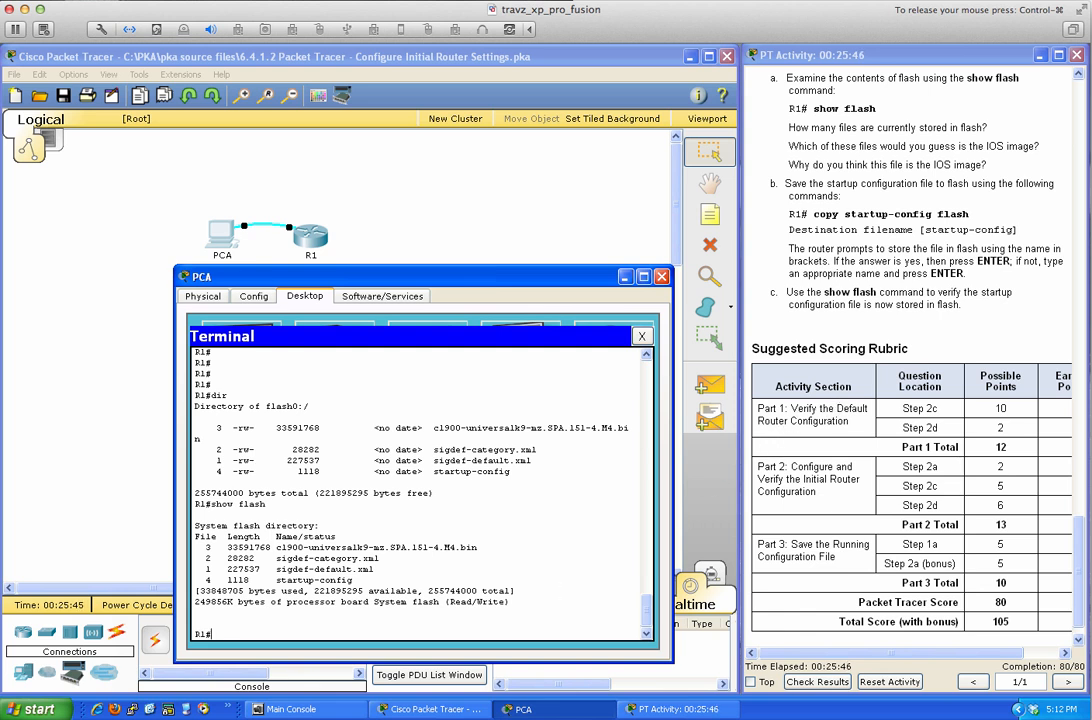
scroll(855, 450, down, 1)
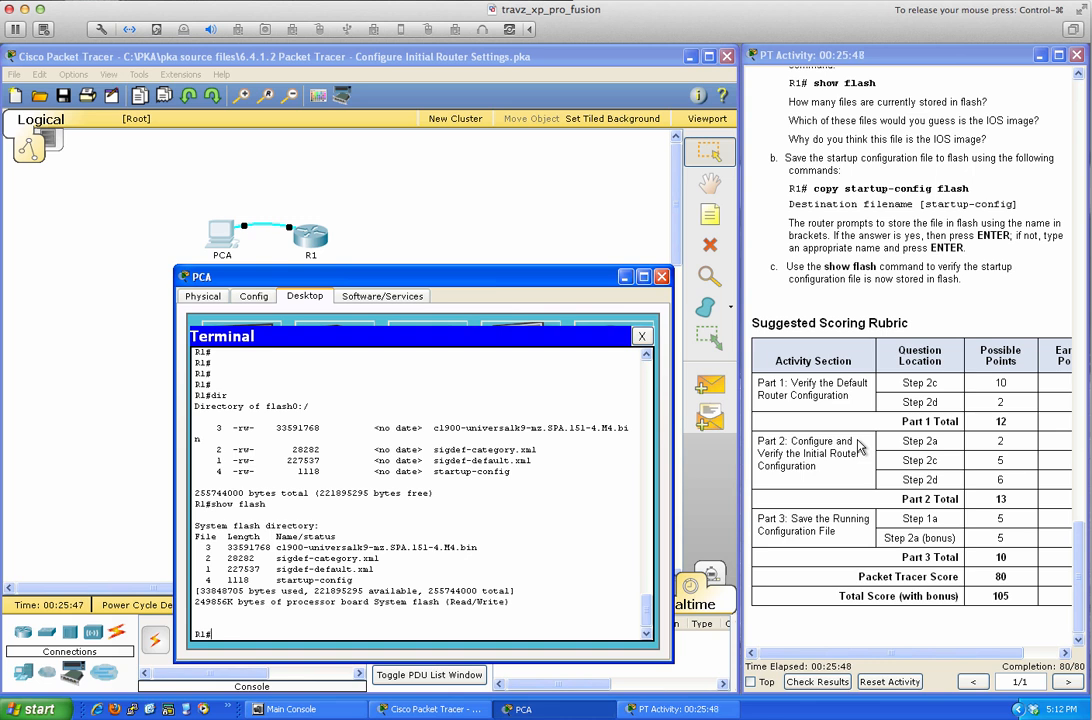